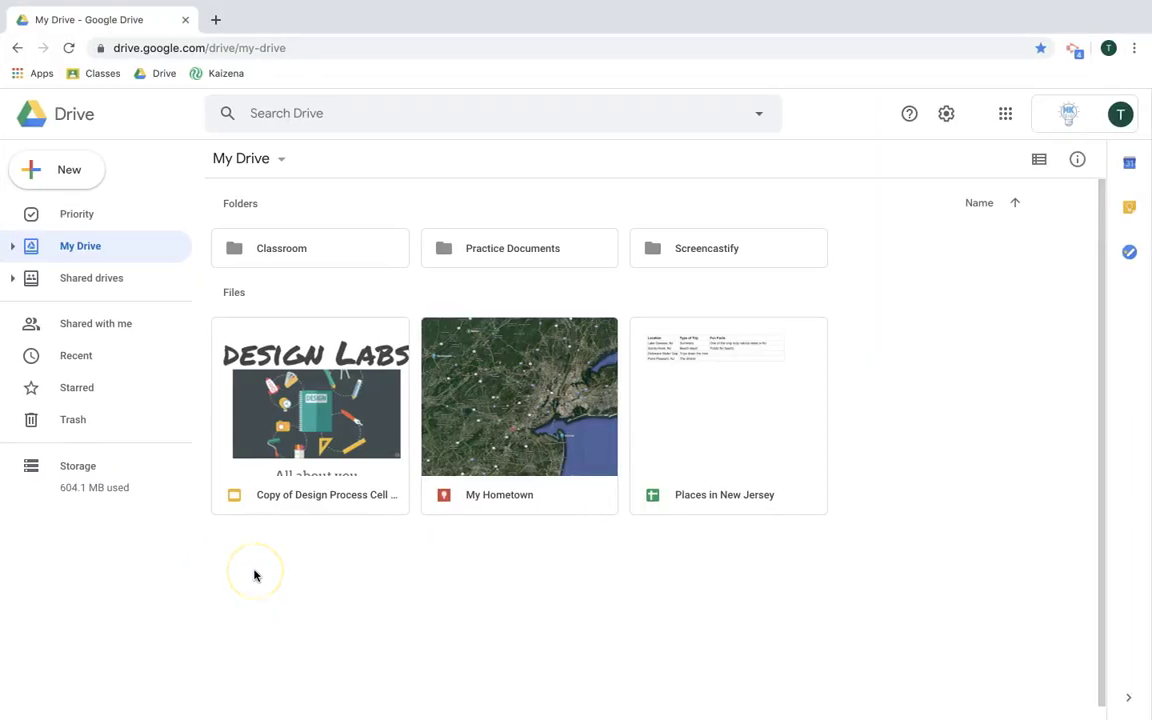
# From Google Drive's New > More menu, create a blank Google My Maps map, then return to My Drive
pyautogui.click(280, 578)
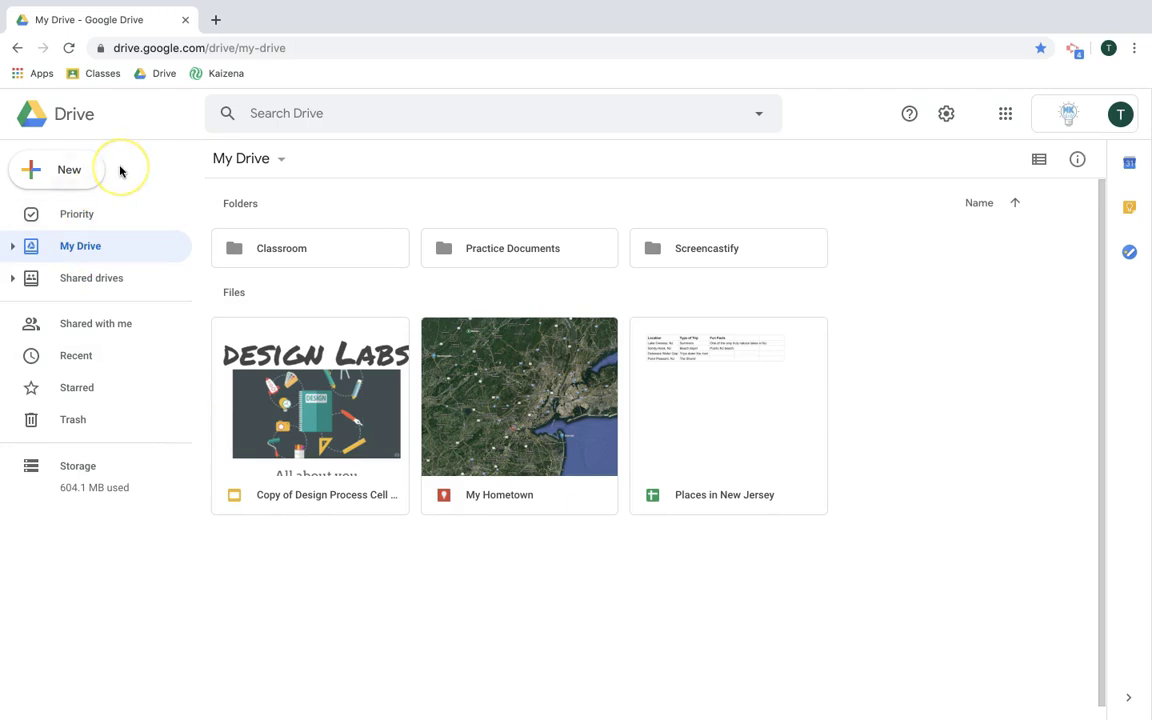
pyautogui.click(70, 168)
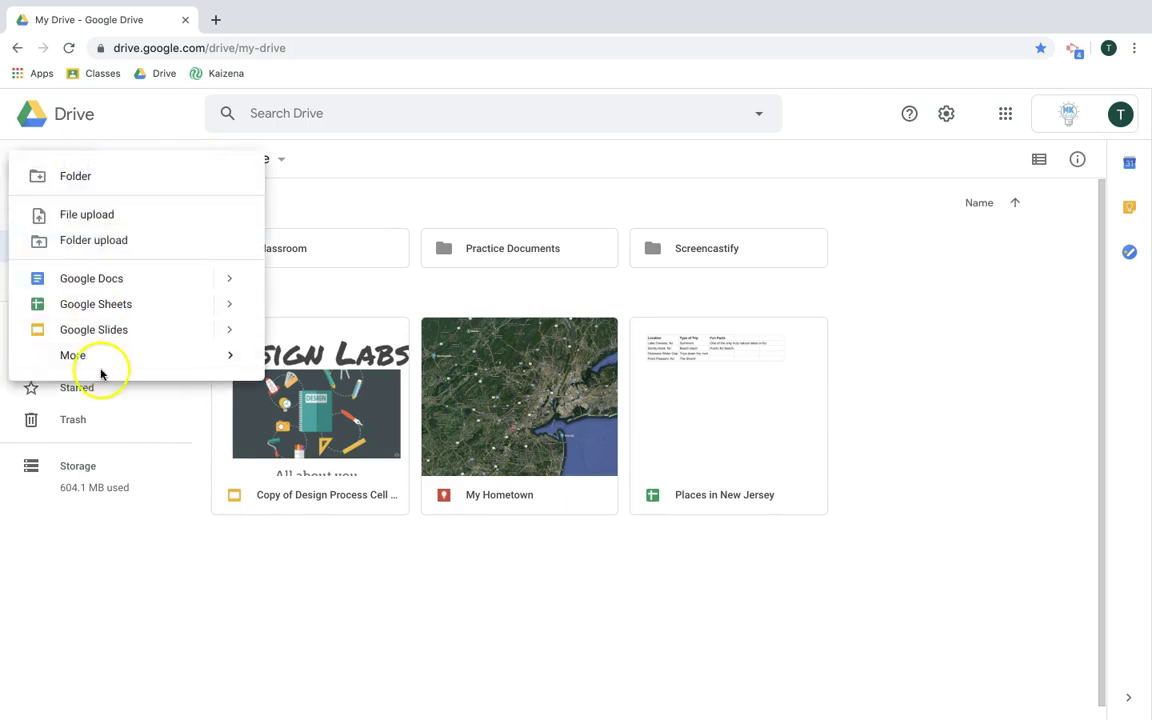
pyautogui.click(100, 358)
pyautogui.click(368, 429)
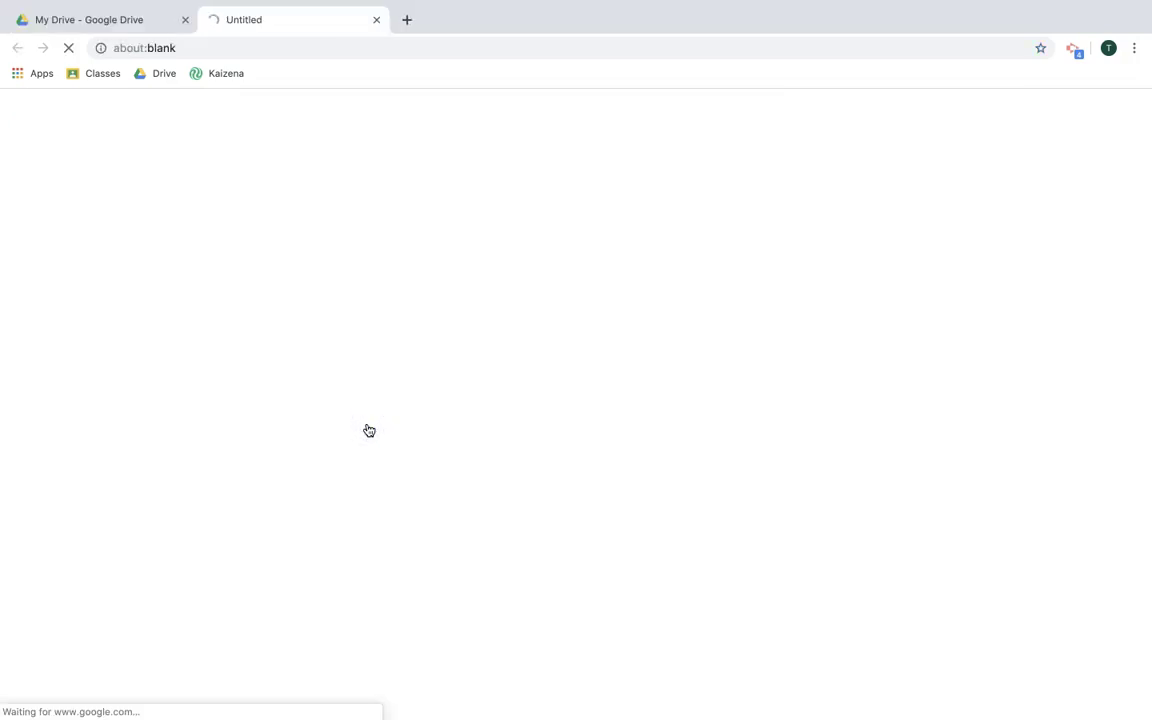
pyautogui.click(91, 22)
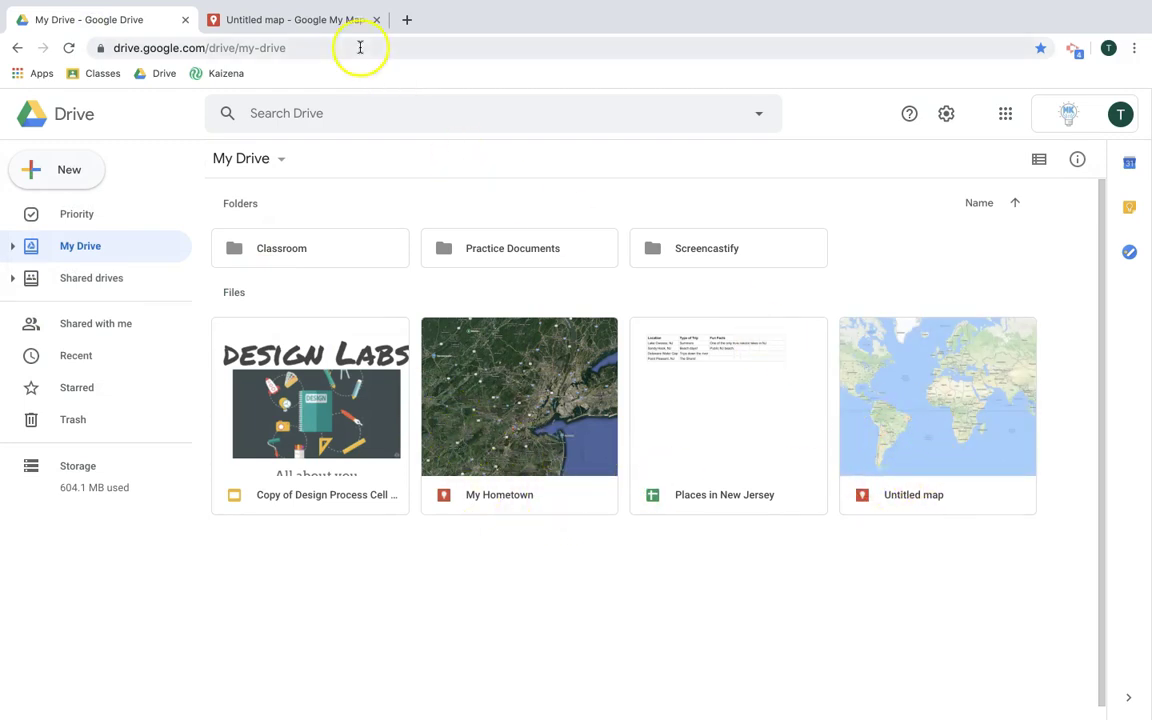
pyautogui.click(406, 20)
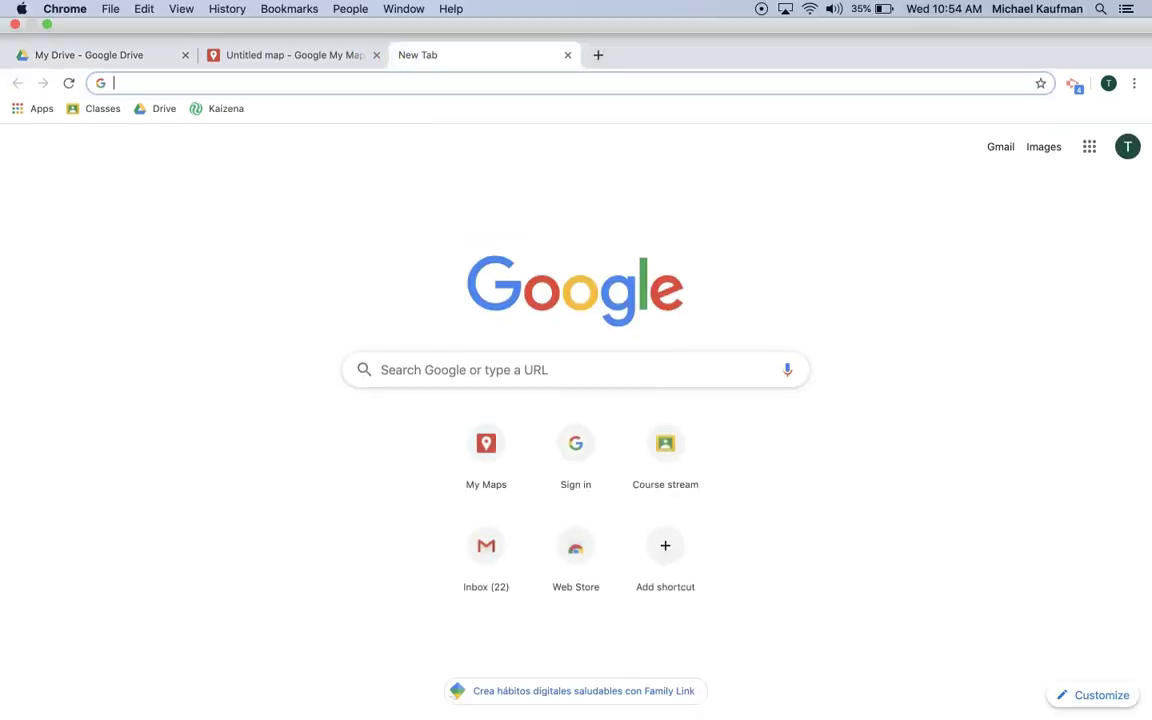
pyautogui.write('google.com/m')
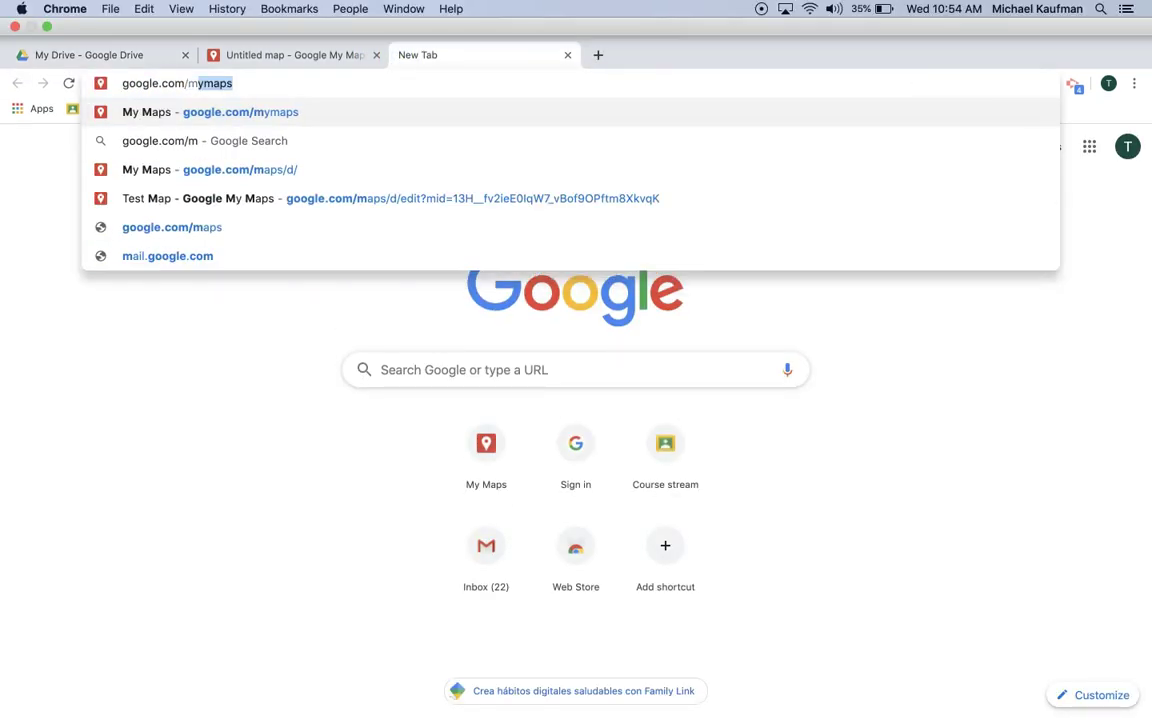
pyautogui.write('ymaps')
pyautogui.press('Return')
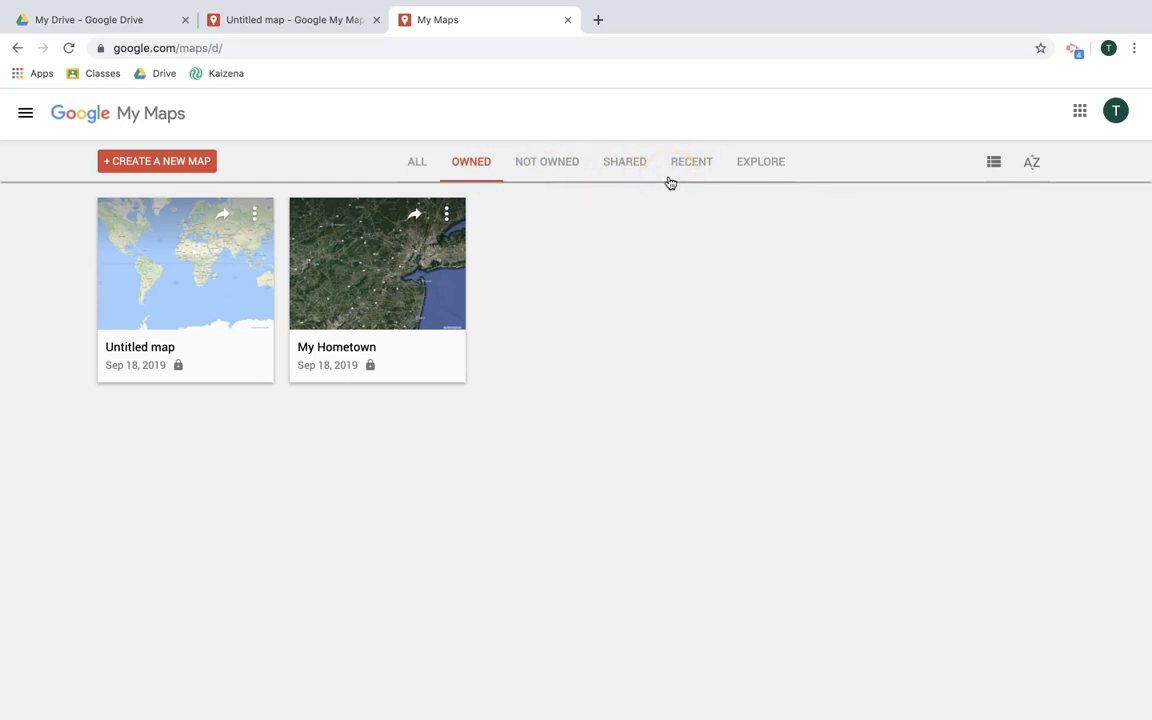
pyautogui.click(749, 172)
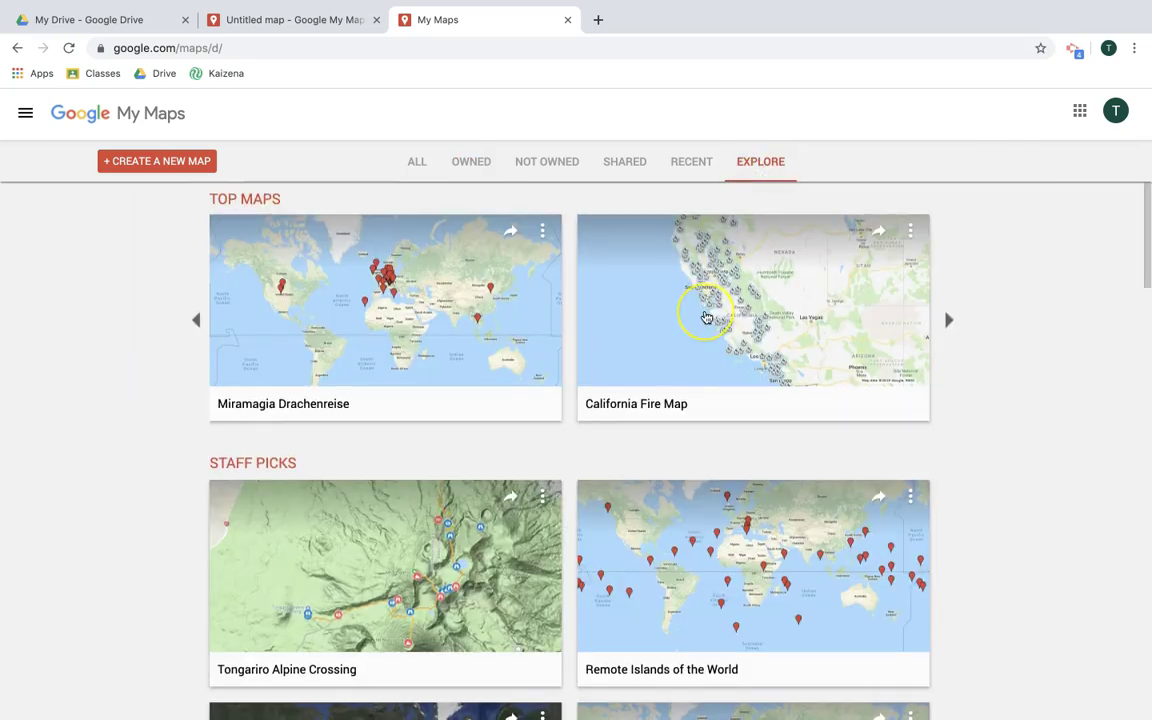
pyautogui.scroll(-3, 706, 317)
pyautogui.scroll(-3, 706, 317)
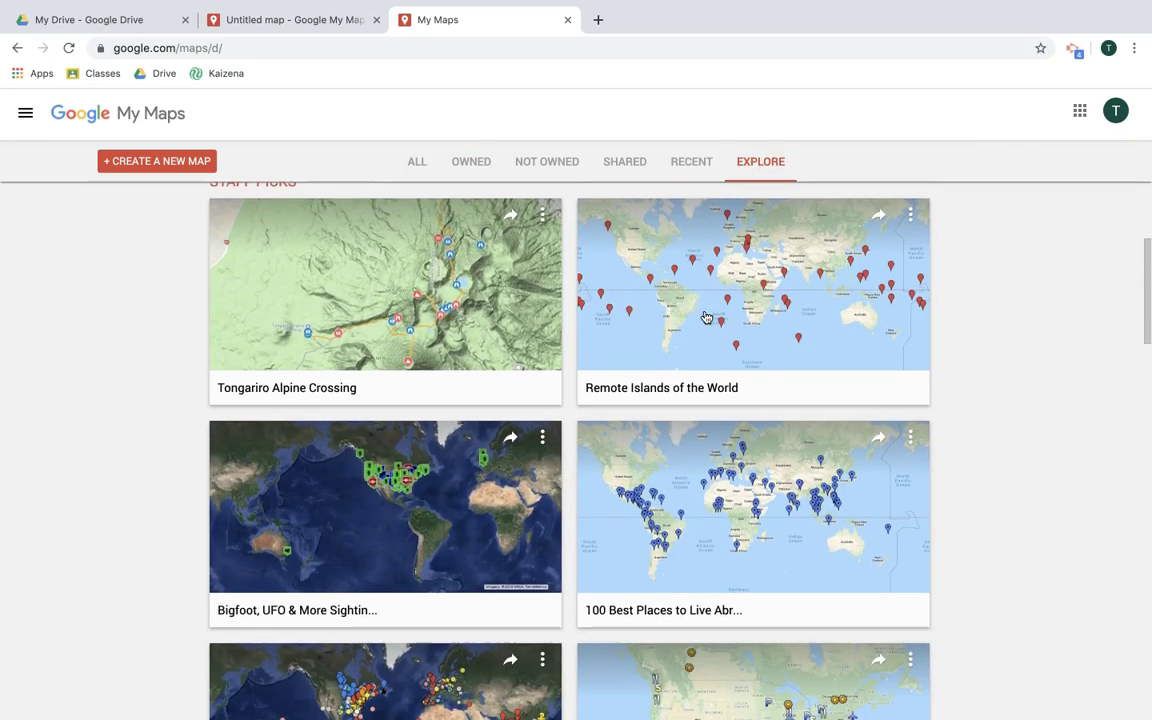
pyautogui.scroll(-1, 706, 317)
pyautogui.scroll(2, 728, 355)
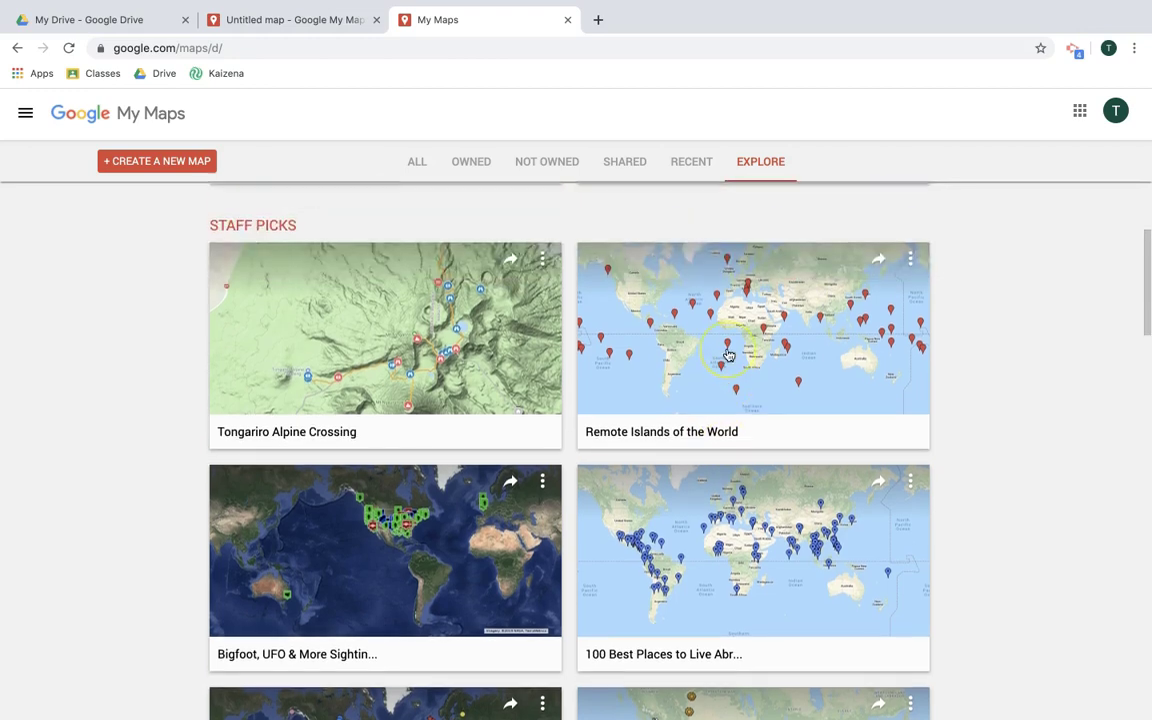
pyautogui.scroll(-3, 728, 355)
pyautogui.scroll(-5, 728, 355)
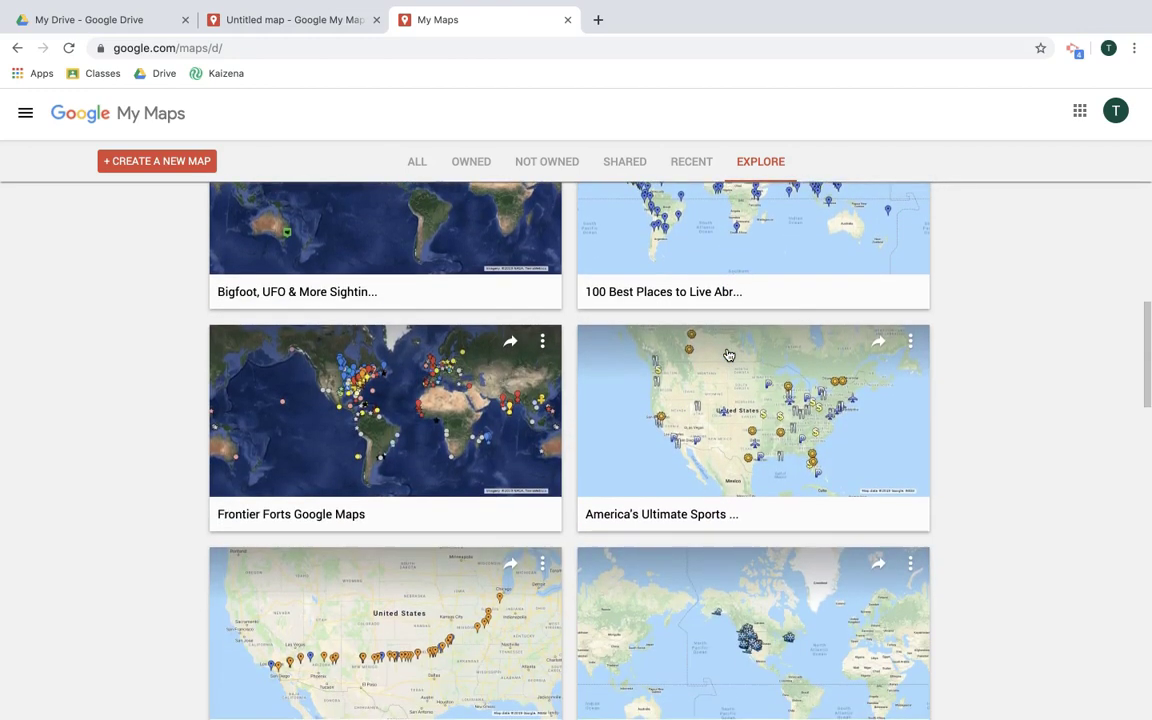
pyautogui.scroll(-2, 728, 355)
pyautogui.scroll(10, 728, 355)
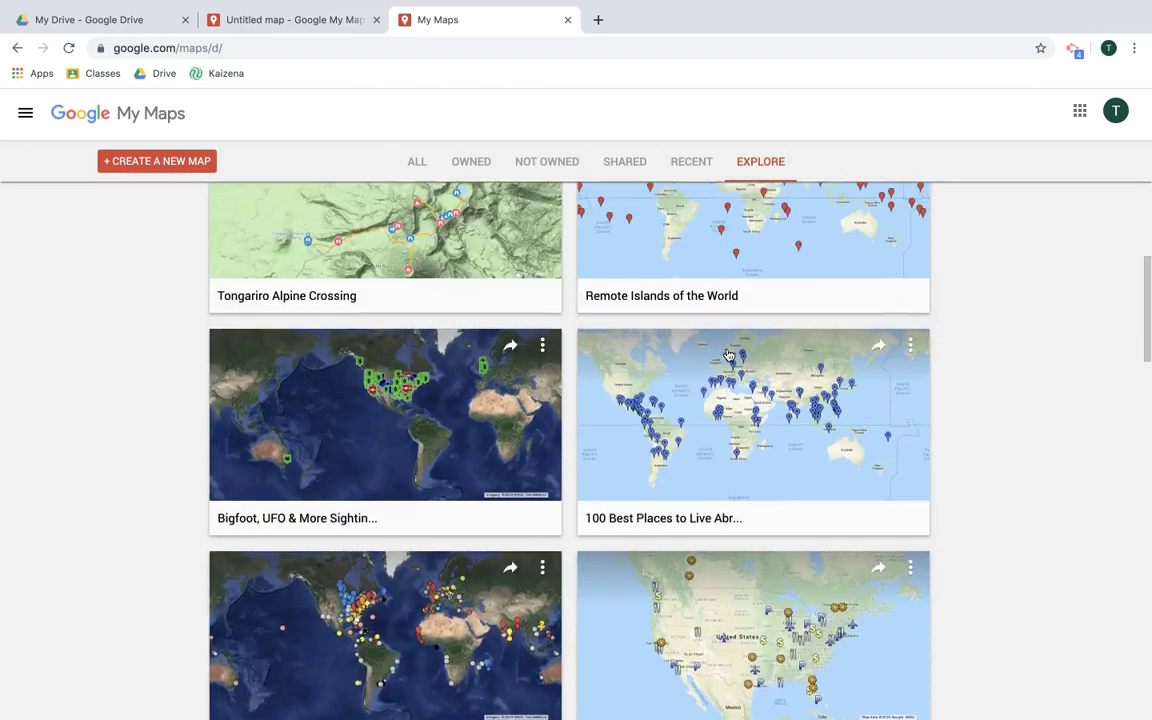
pyautogui.scroll(1, 728, 355)
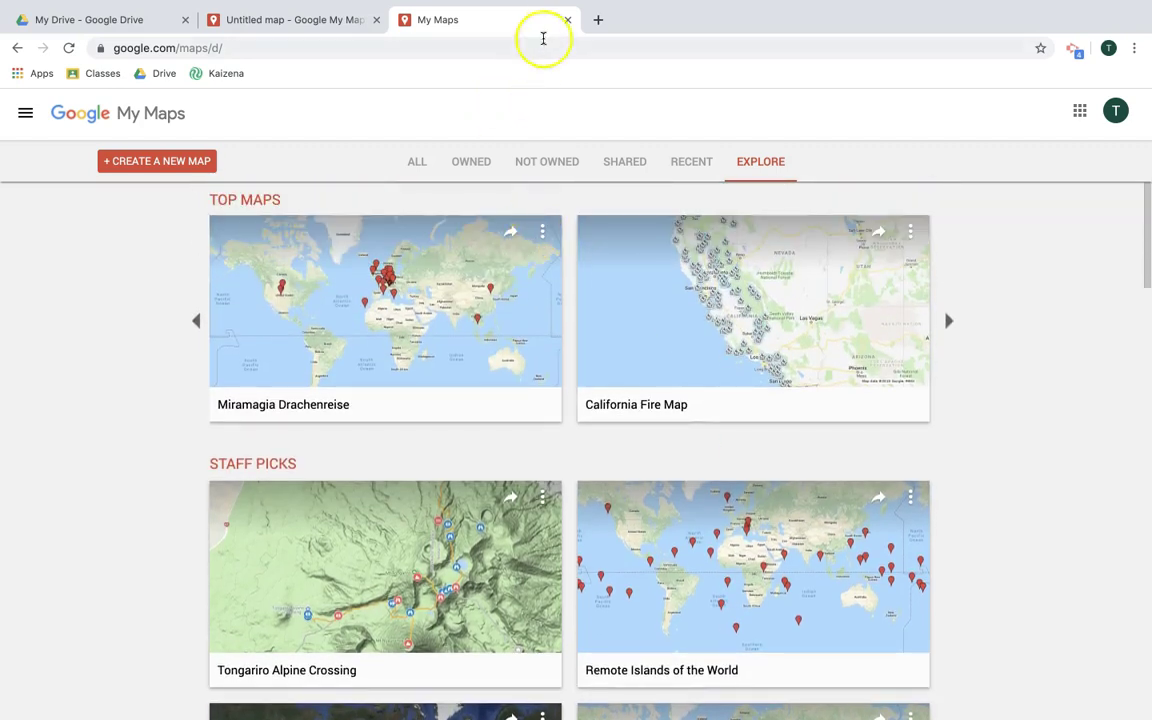
pyautogui.click(568, 21)
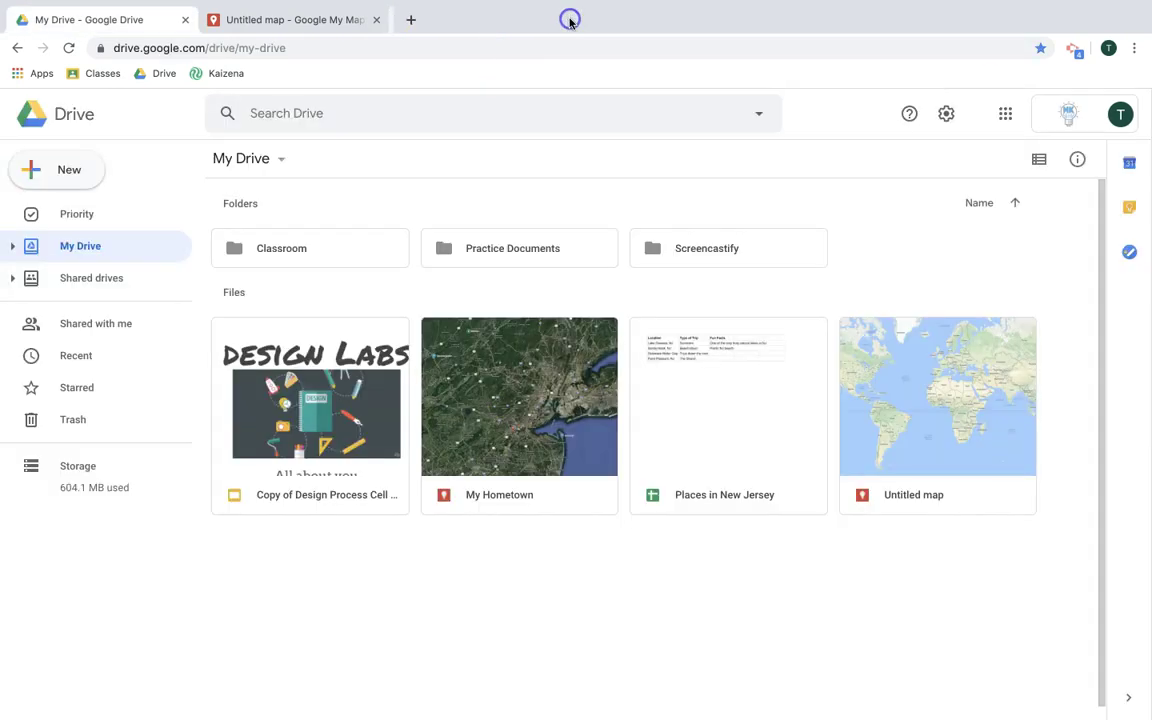
# Title the untitled map 'Highland Park' with description 'This is where I grew up.' and save
pyautogui.click(351, 24)
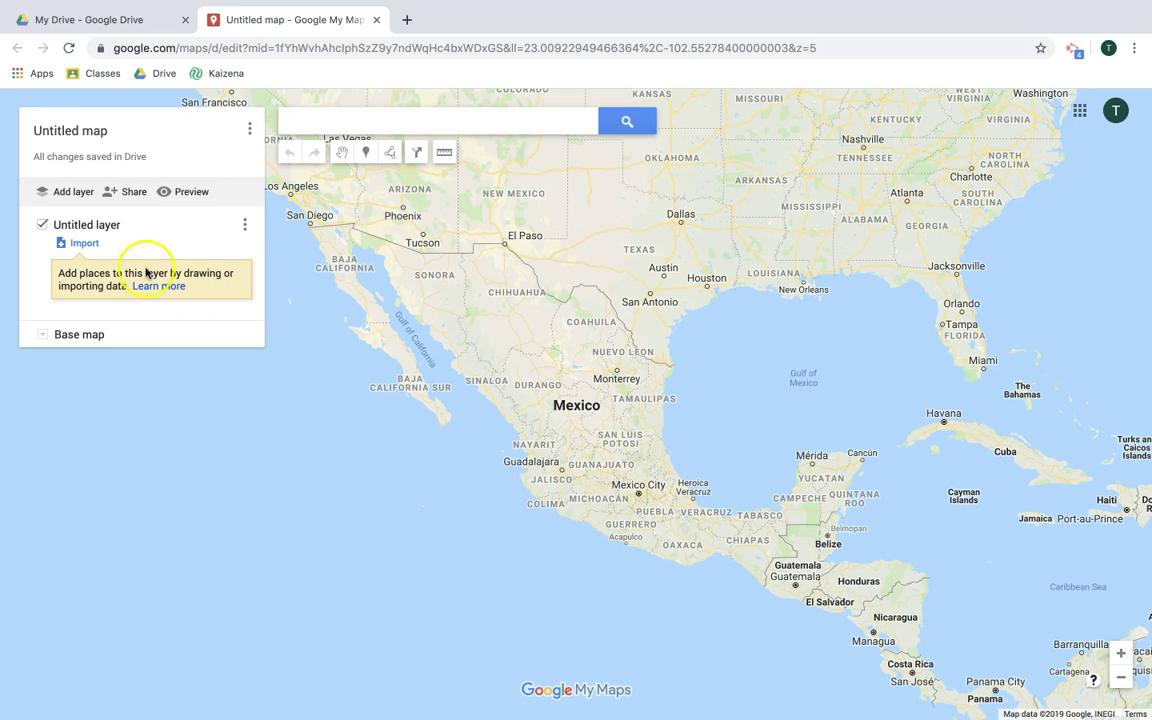
pyautogui.click(59, 132)
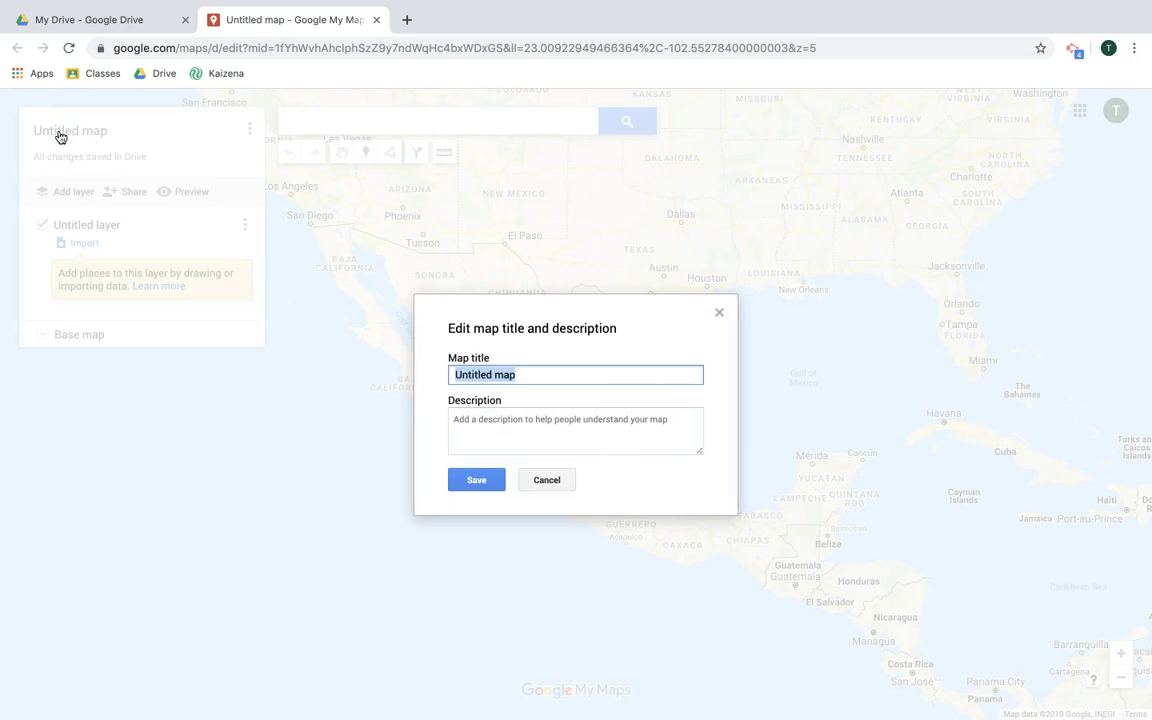
pyautogui.write('Ho')
pyautogui.press('BackSpace')
pyautogui.write('Hihg')
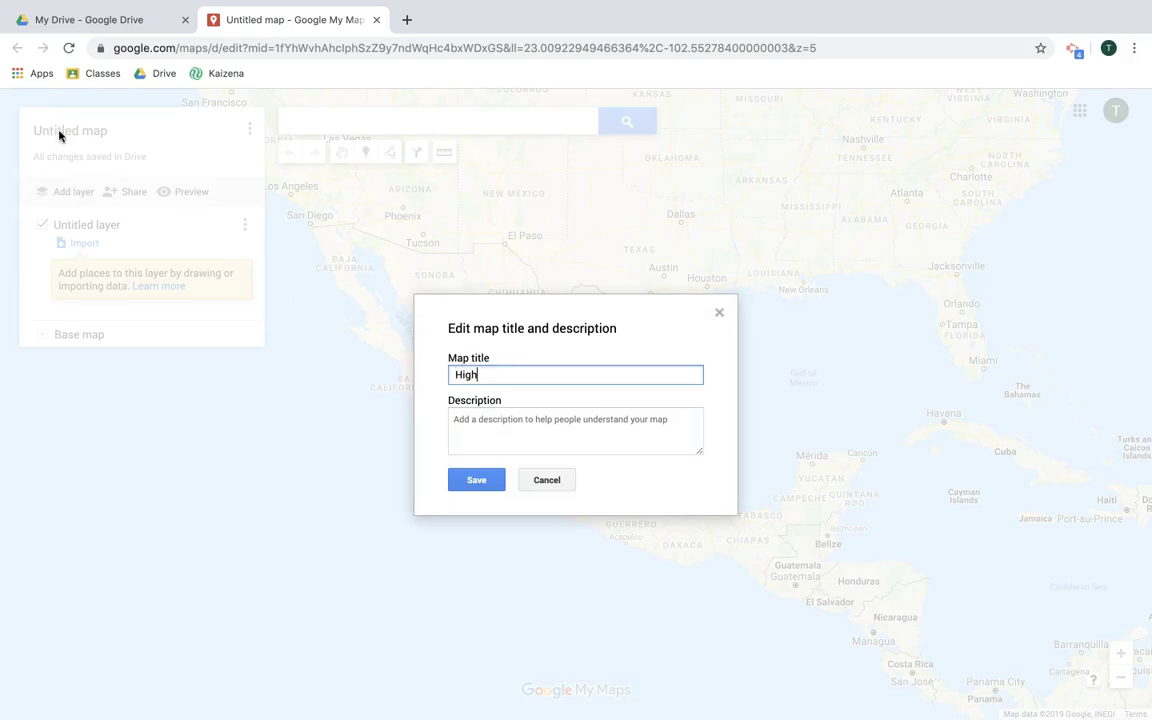
pyautogui.write('rk')
pyautogui.click(512, 440)
pyautogui.write('This is where I grew up.')
pyautogui.click(479, 481)
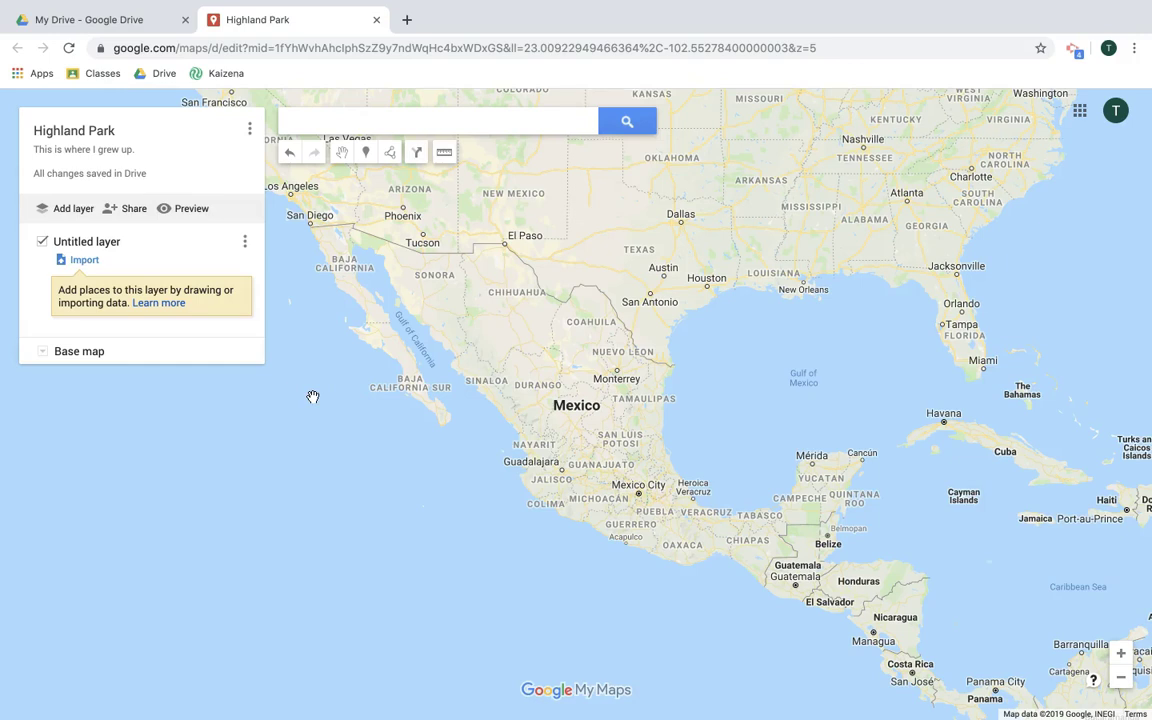
# Rename 'Untitled layer' to 'HP - My Hometown'
pyautogui.click(105, 241)
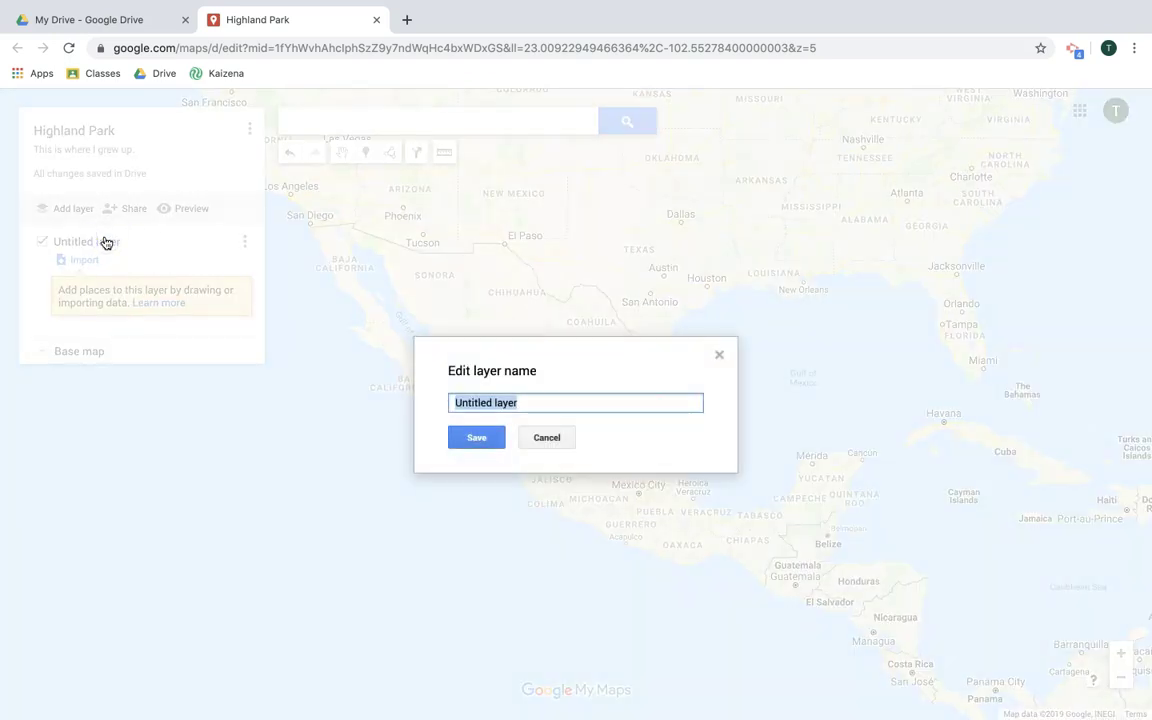
pyautogui.write('HP - My Hometown')
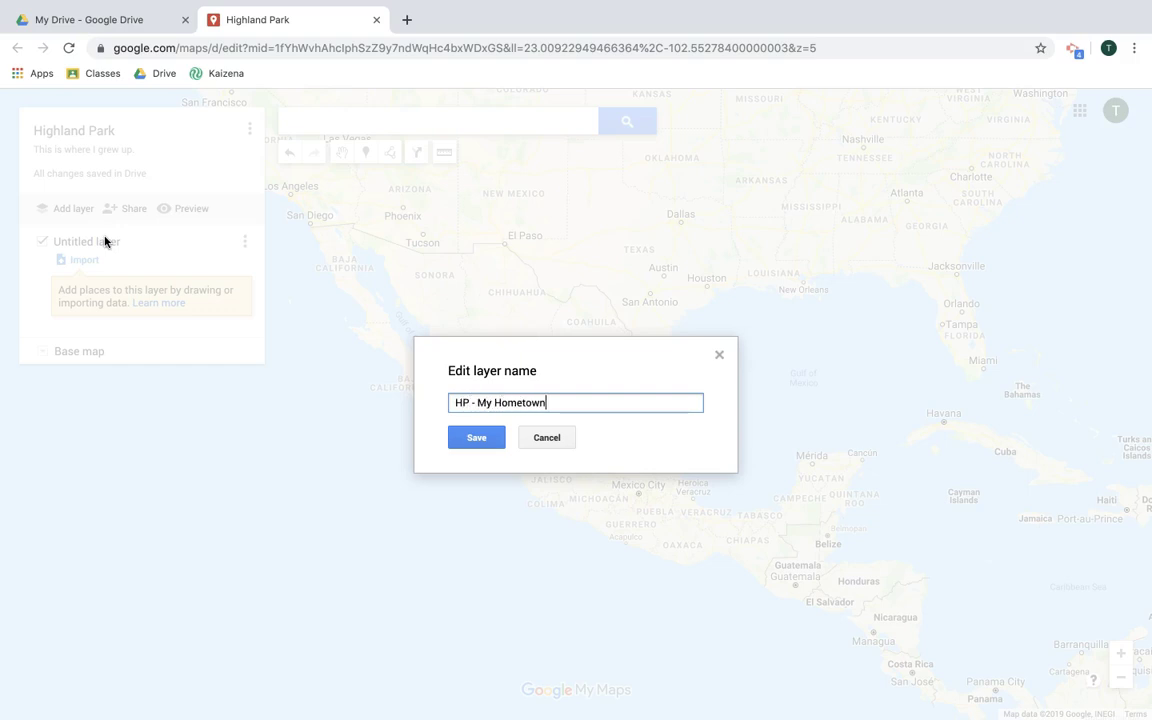
pyautogui.click(456, 437)
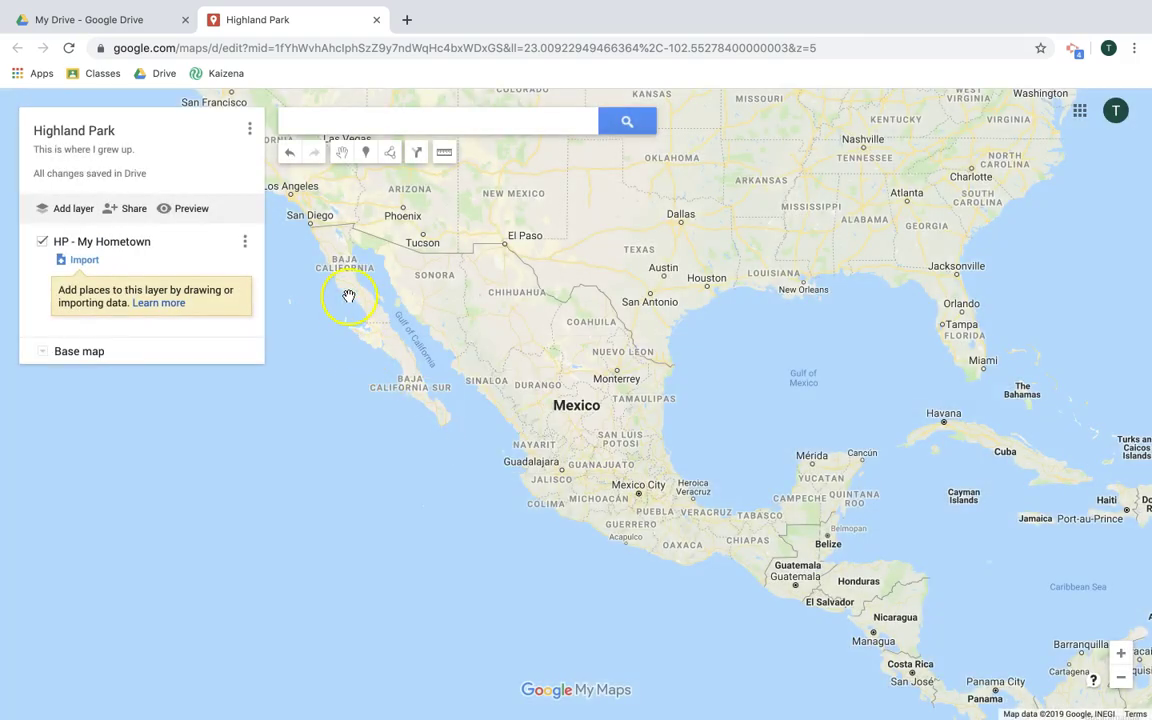
# Search 'highland park nj' and add Highland Park, NJ to the layer as a placemark
pyautogui.click(342, 123)
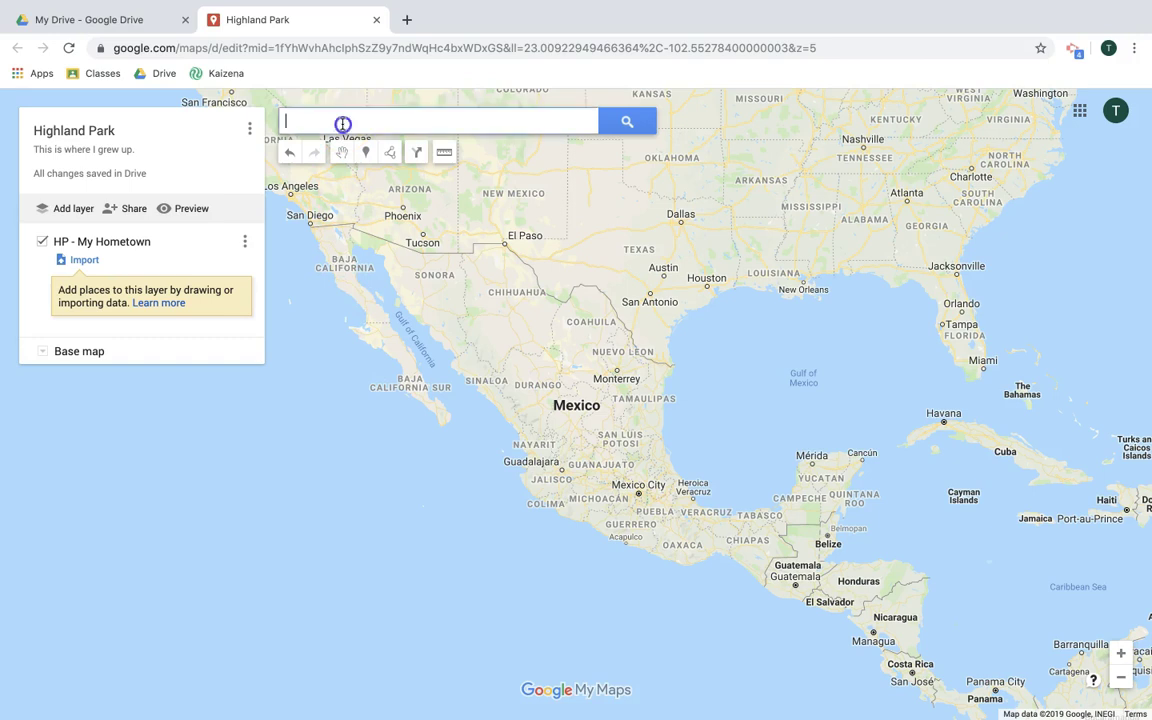
pyautogui.write('highland park nj')
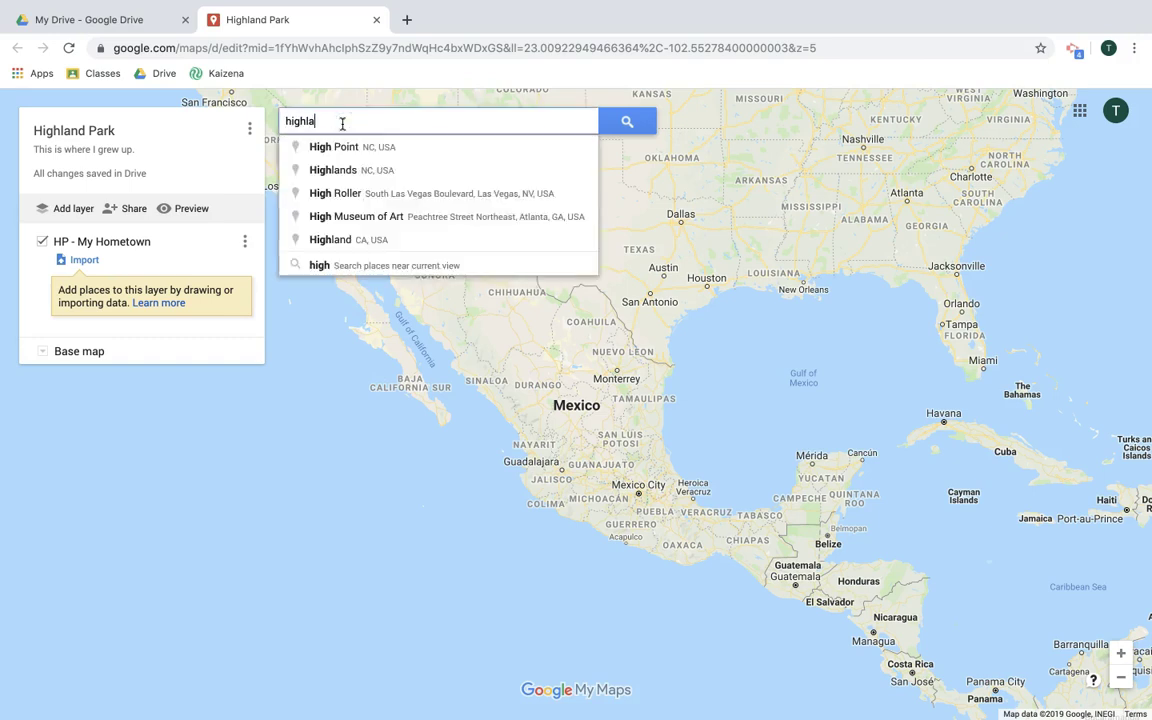
pyautogui.click(345, 149)
pyautogui.click(416, 266)
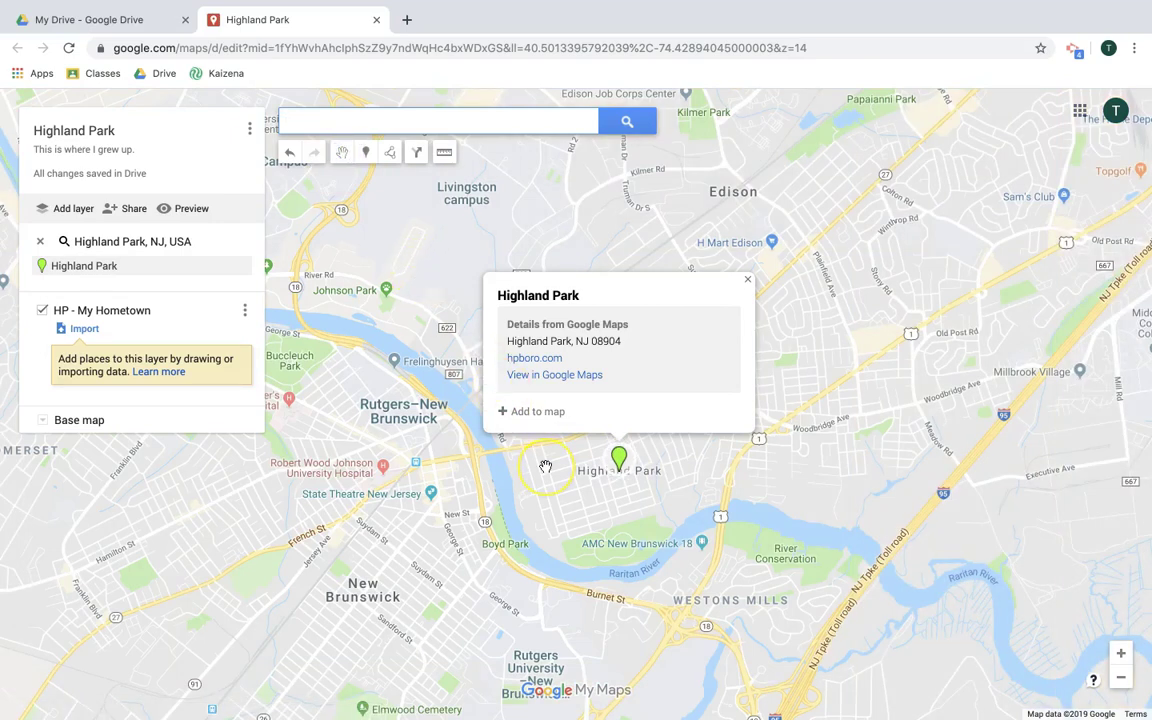
pyautogui.click(516, 420)
pyautogui.click(517, 416)
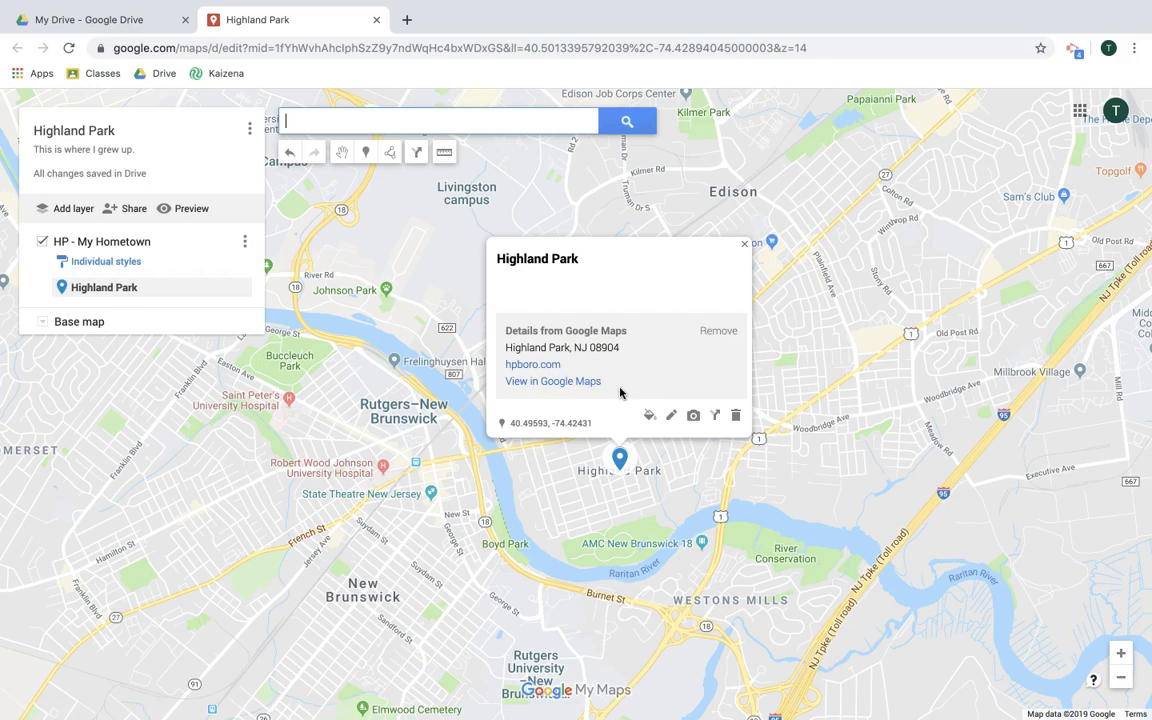
# Remove the Google Maps details and describe Highland Park as 'The town where I grew up.'
pyautogui.click(671, 415)
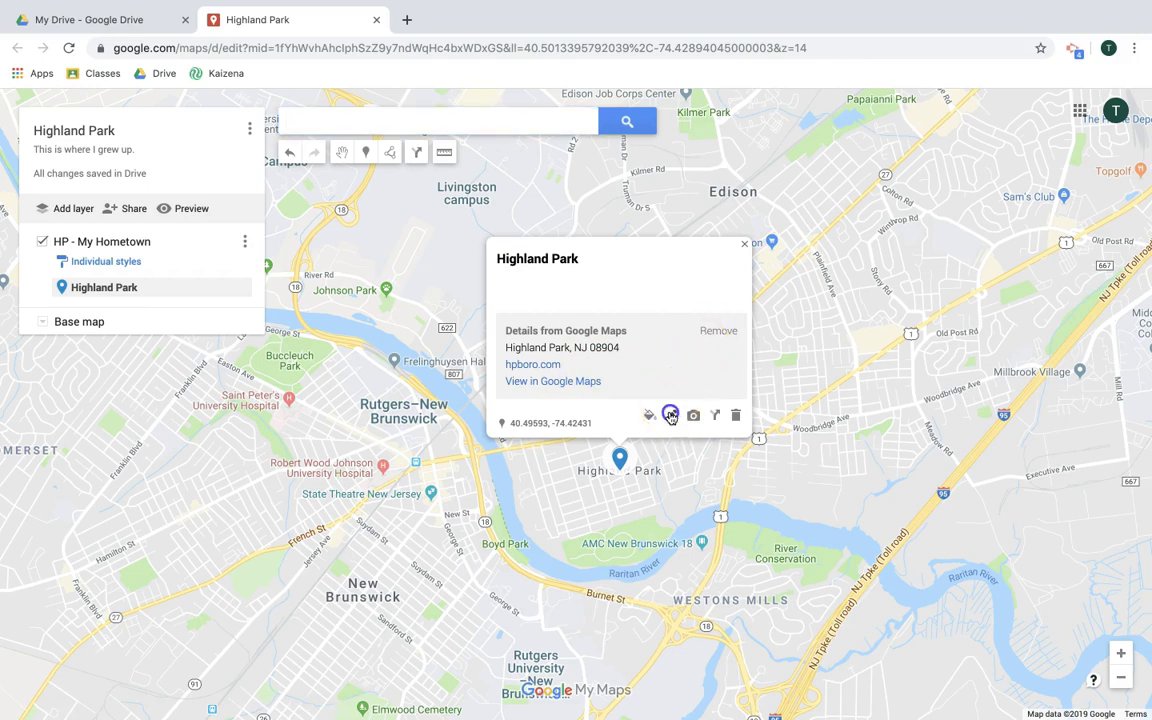
pyautogui.click(715, 334)
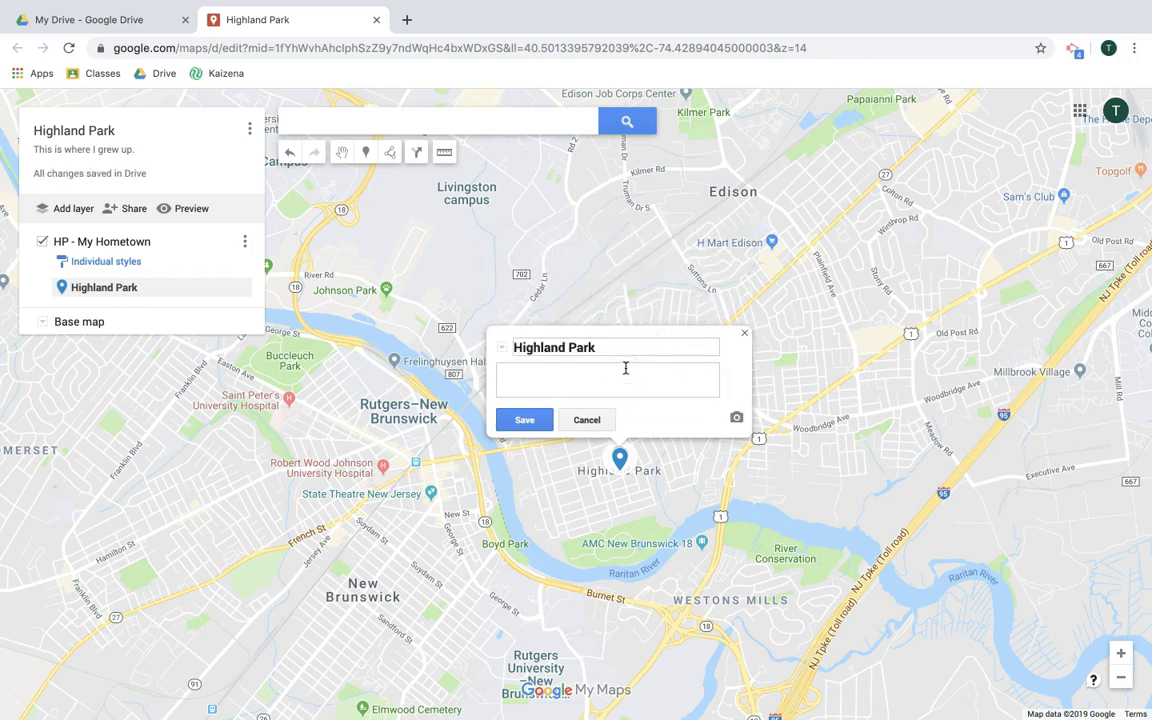
pyautogui.click(625, 368)
pyautogui.write('The town where I grew up.')
pyautogui.click(525, 428)
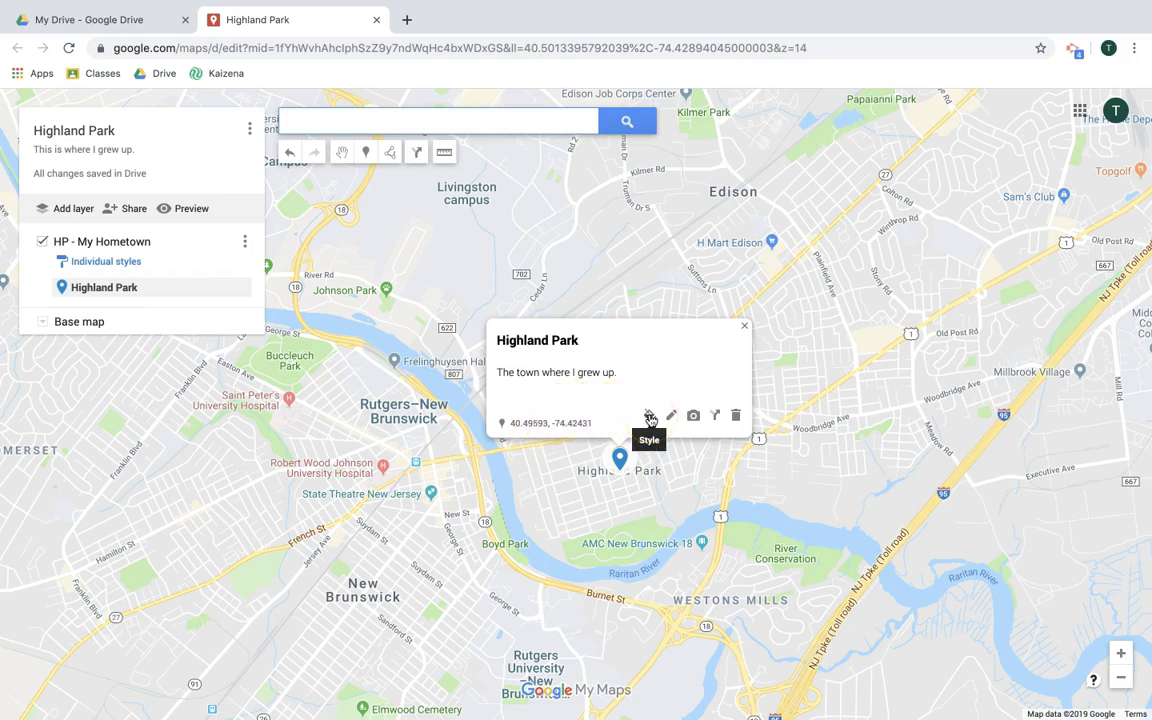
pyautogui.click(649, 417)
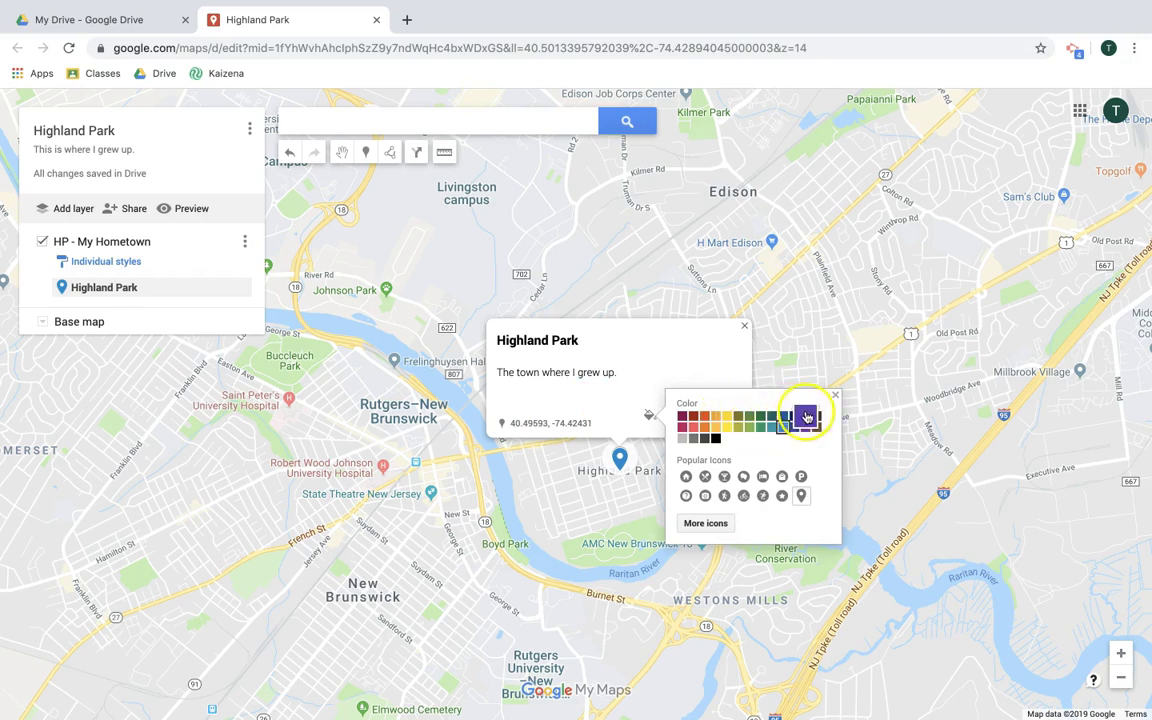
# Colour the marker purple, then browse the More icons categories and icon sets
pyautogui.click(806, 416)
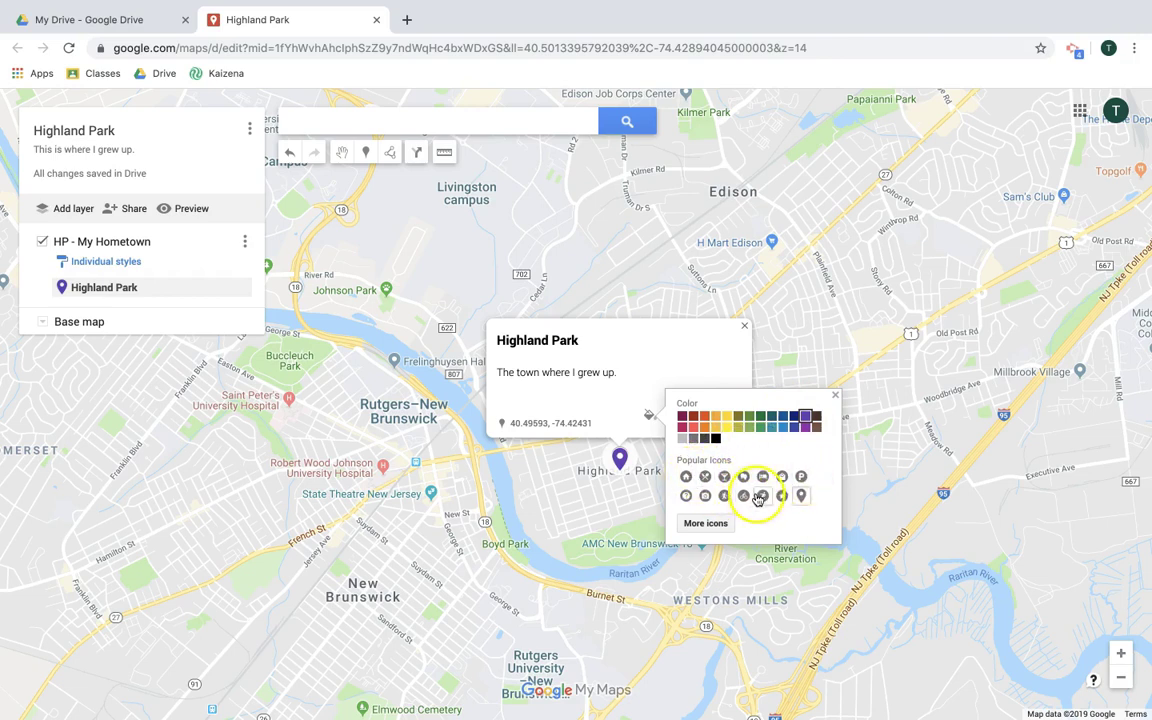
pyautogui.click(714, 522)
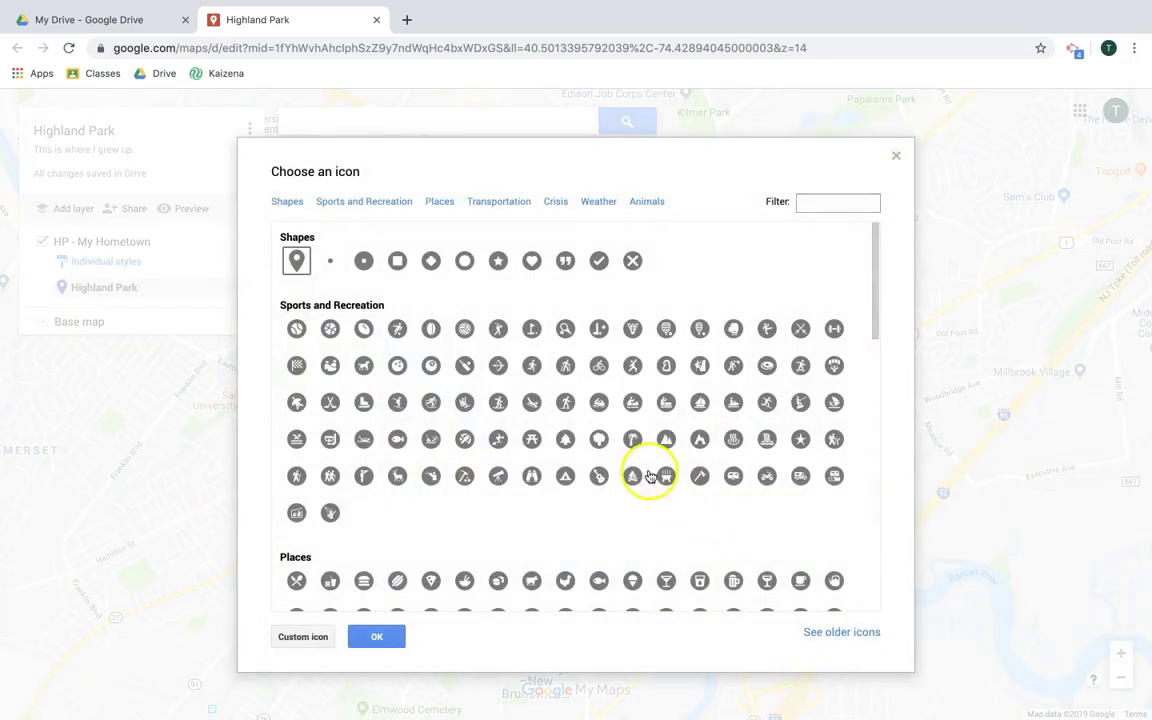
pyautogui.click(345, 203)
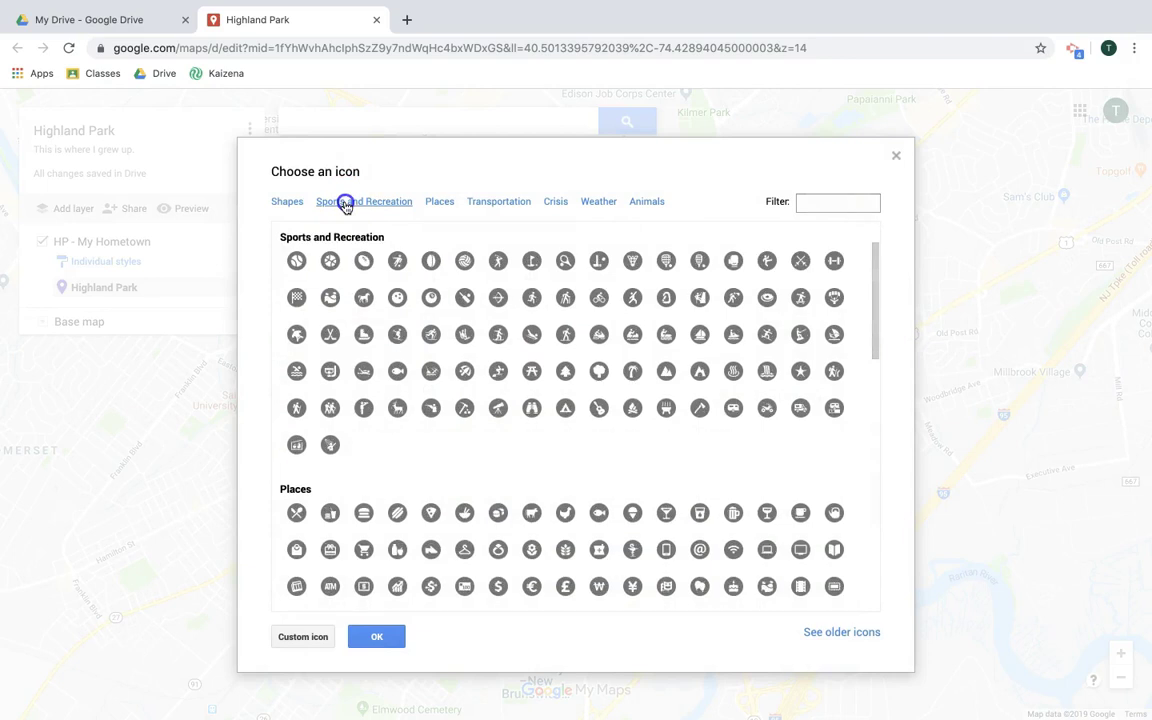
pyautogui.click(437, 203)
pyautogui.click(494, 204)
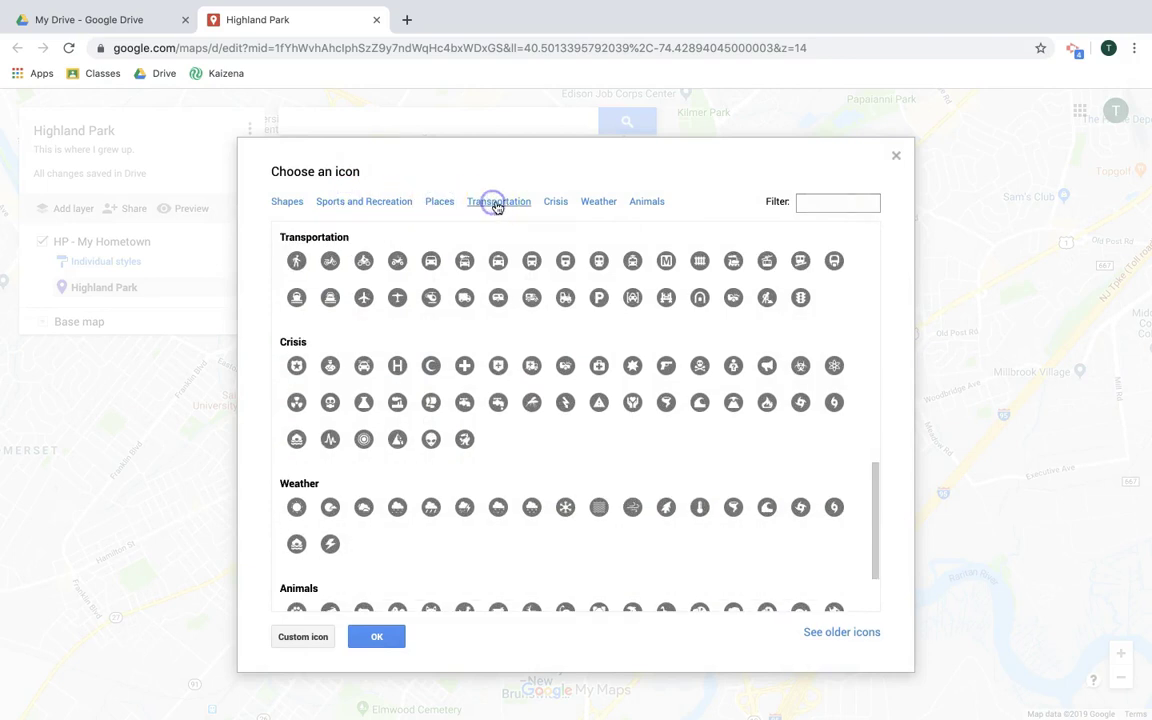
pyautogui.click(560, 202)
pyautogui.click(590, 201)
pyautogui.click(643, 201)
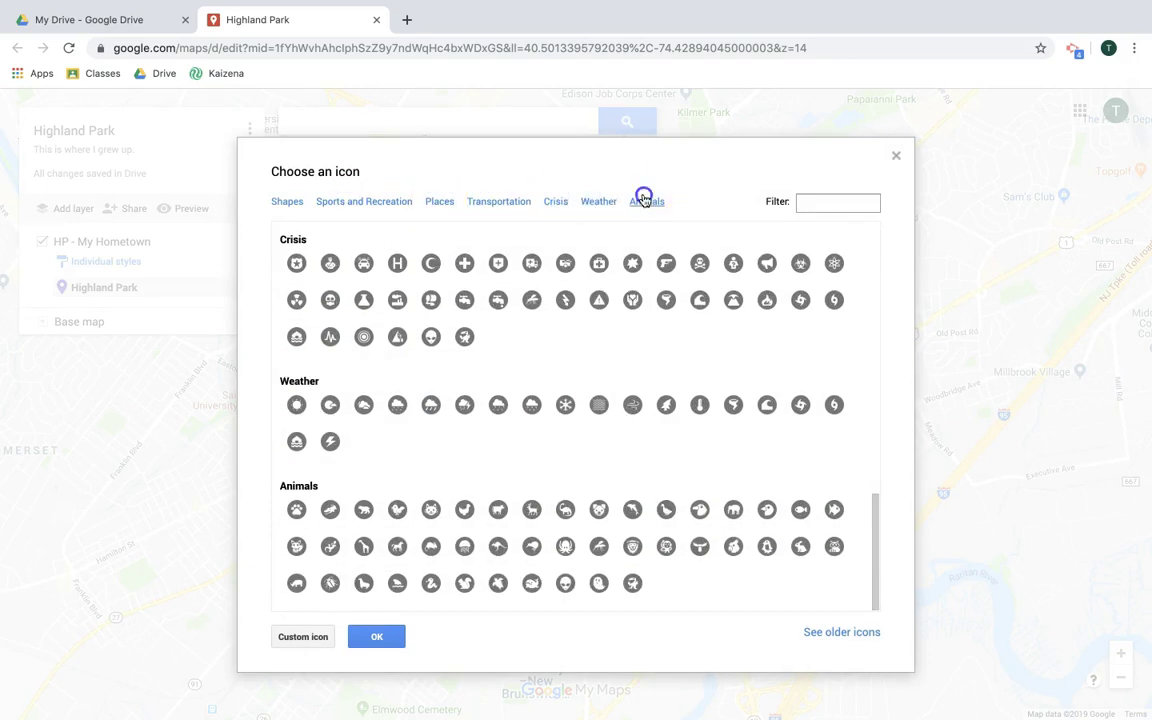
pyautogui.click(808, 205)
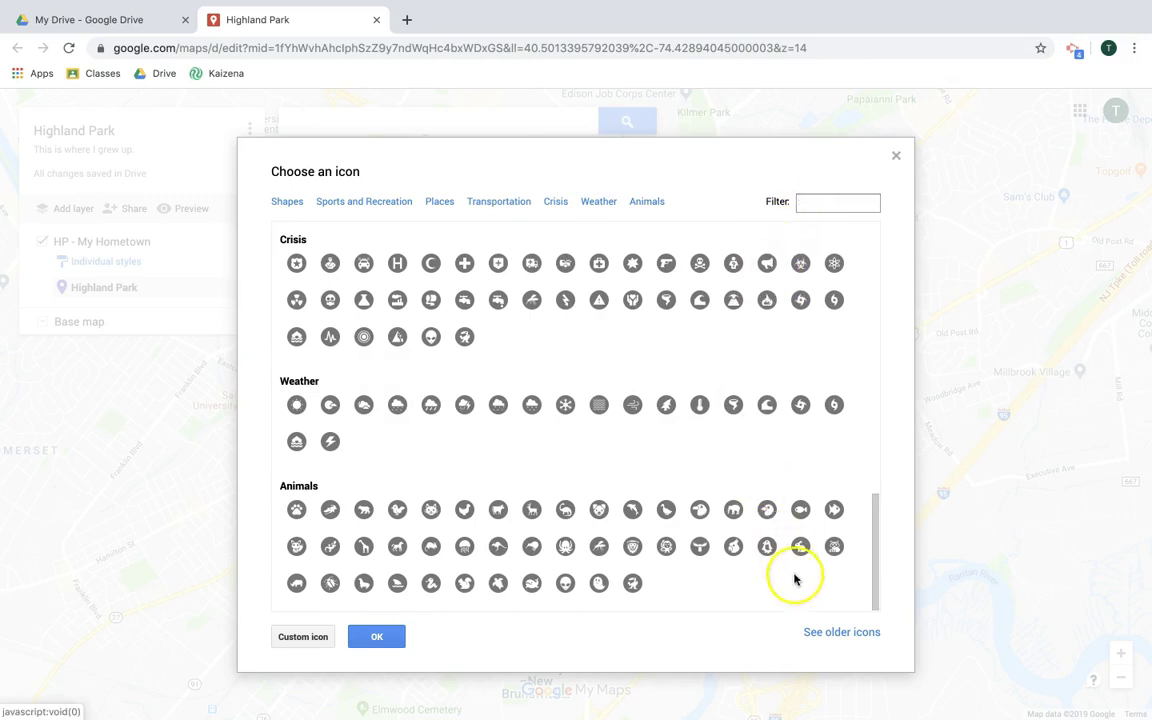
pyautogui.click(813, 636)
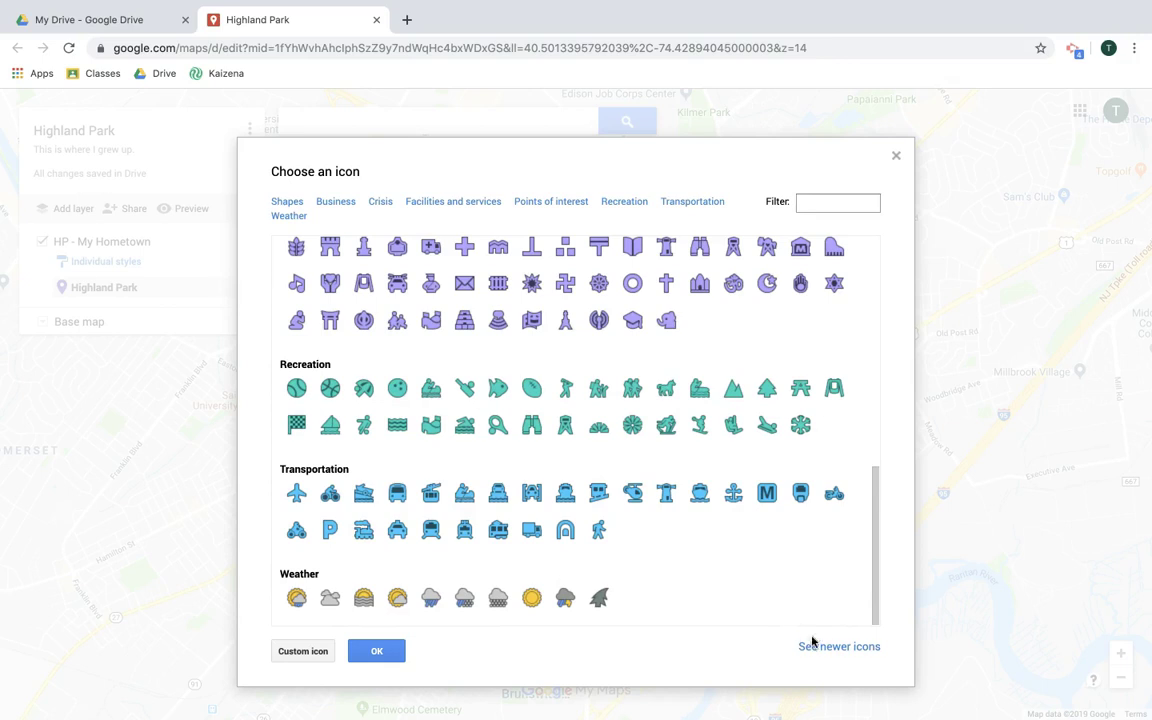
pyautogui.click(813, 643)
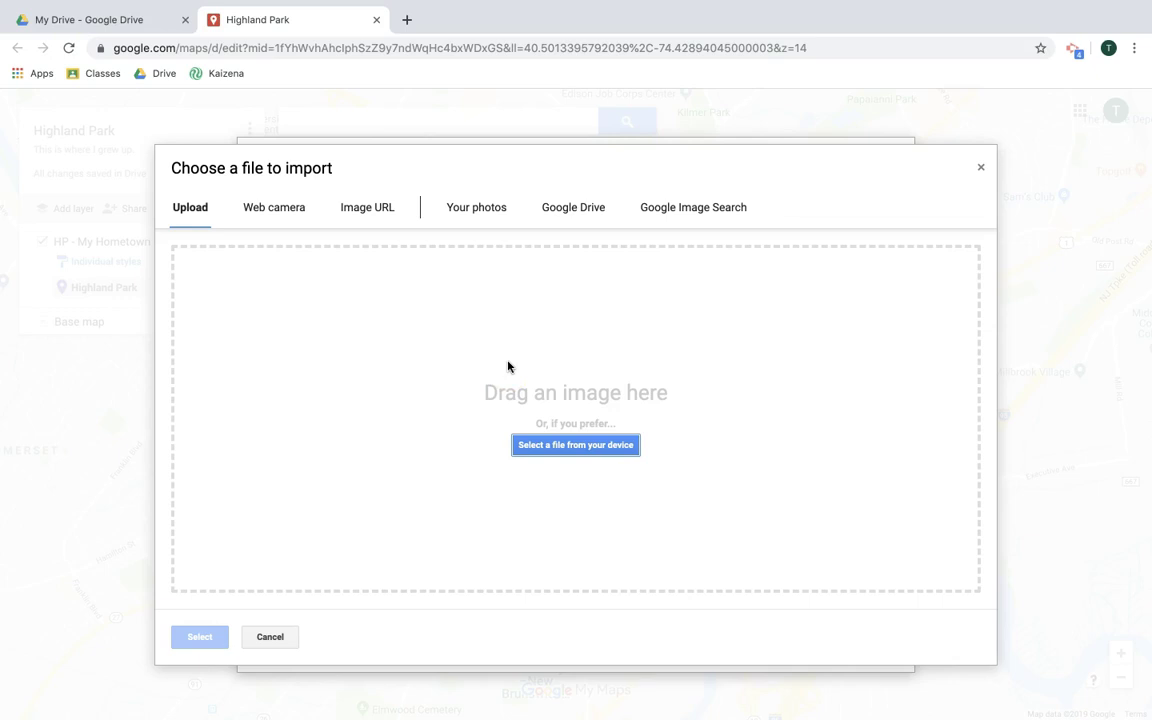
pyautogui.click(271, 637)
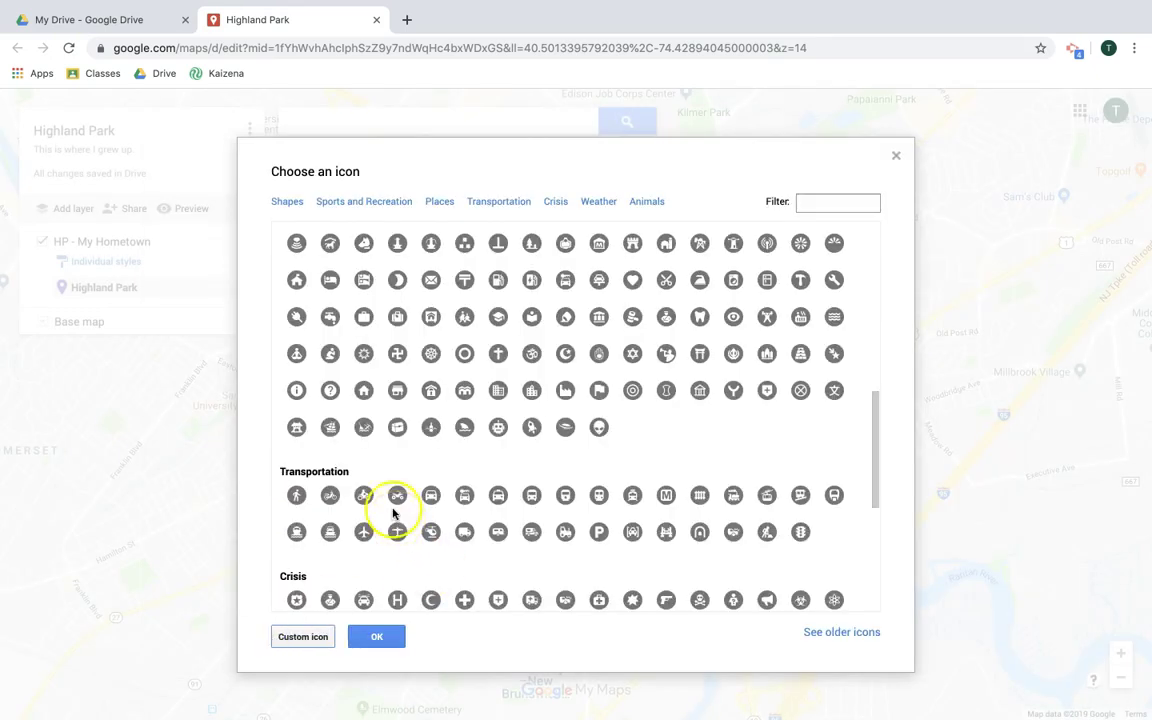
# Apply the heart icon from Shapes and colour the marker dark red (165, 39, 20)
pyautogui.click(288, 200)
pyautogui.click(531, 260)
pyautogui.click(381, 636)
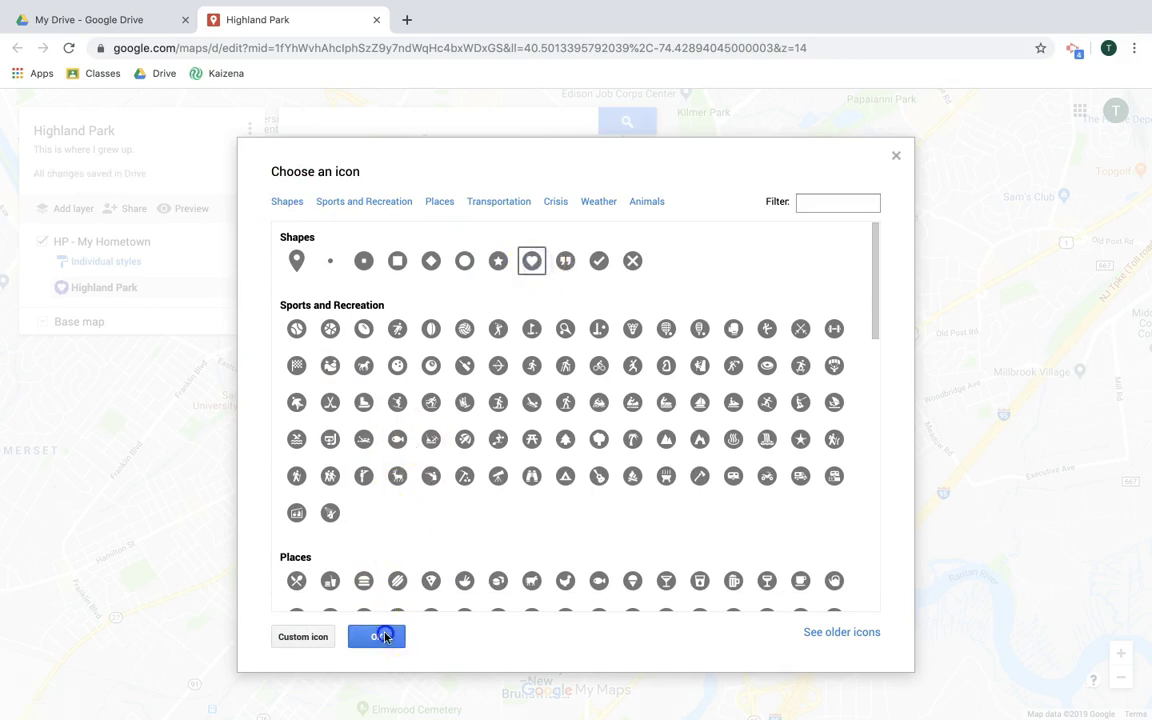
pyautogui.click(693, 417)
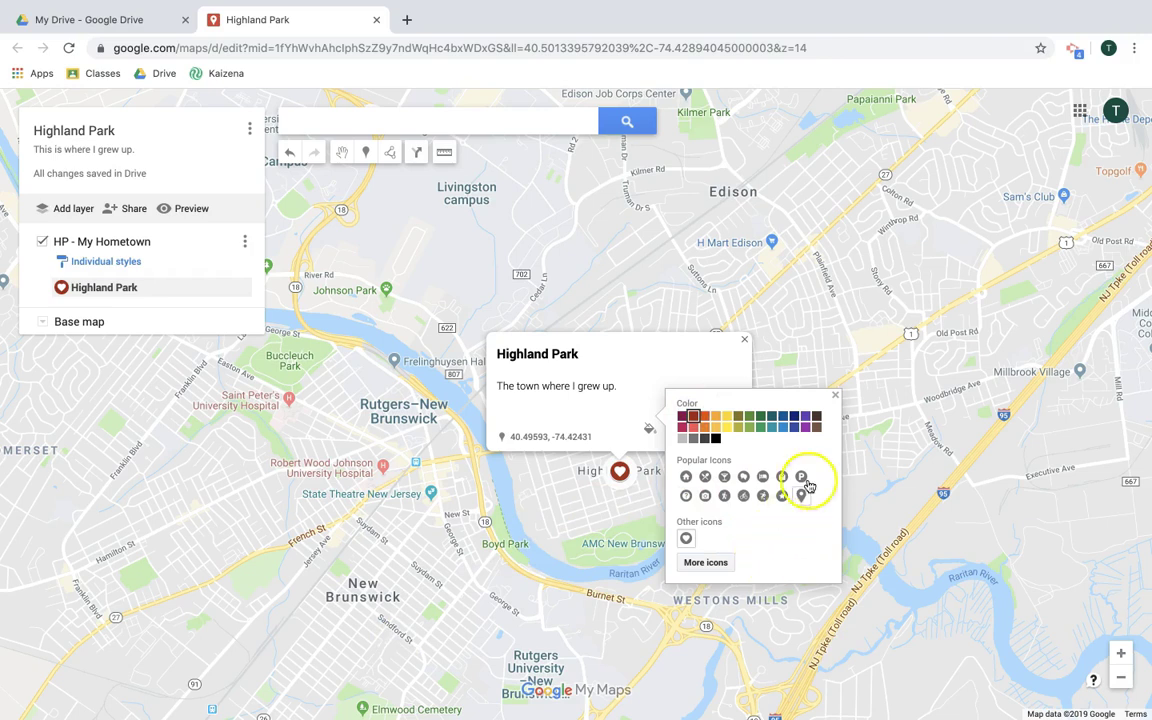
pyautogui.click(834, 396)
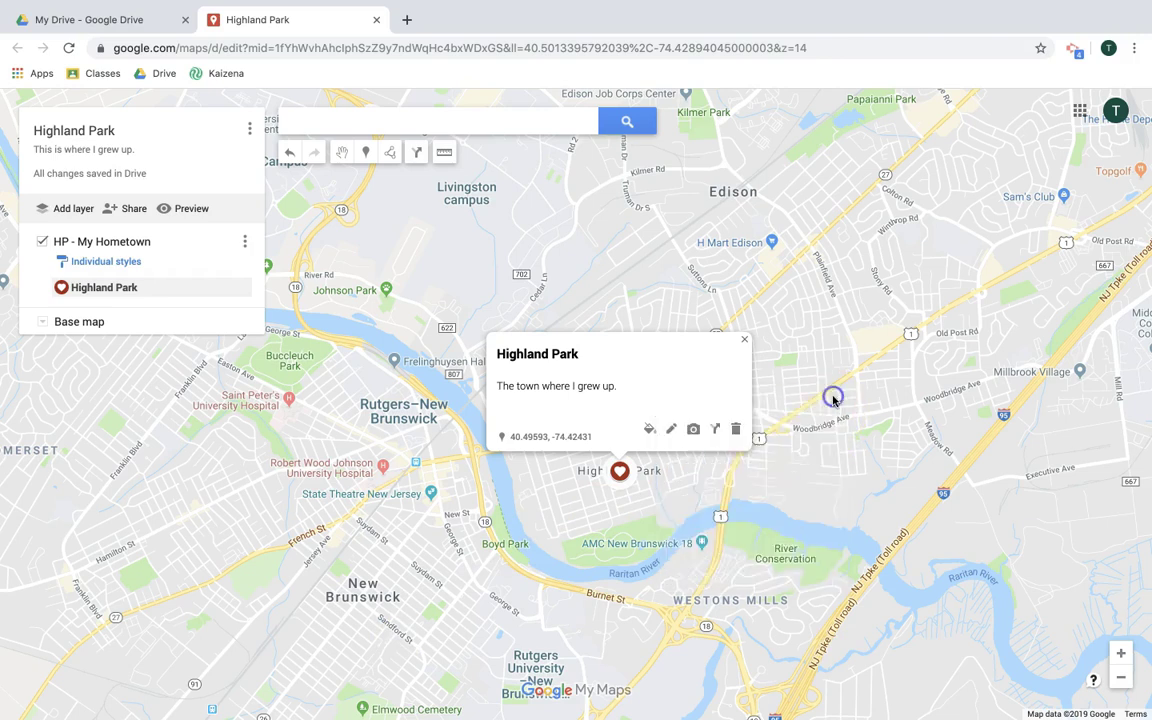
# Attach a farmers market photo found by a 'highland park nj' image search, then save the placemark
pyautogui.click(692, 431)
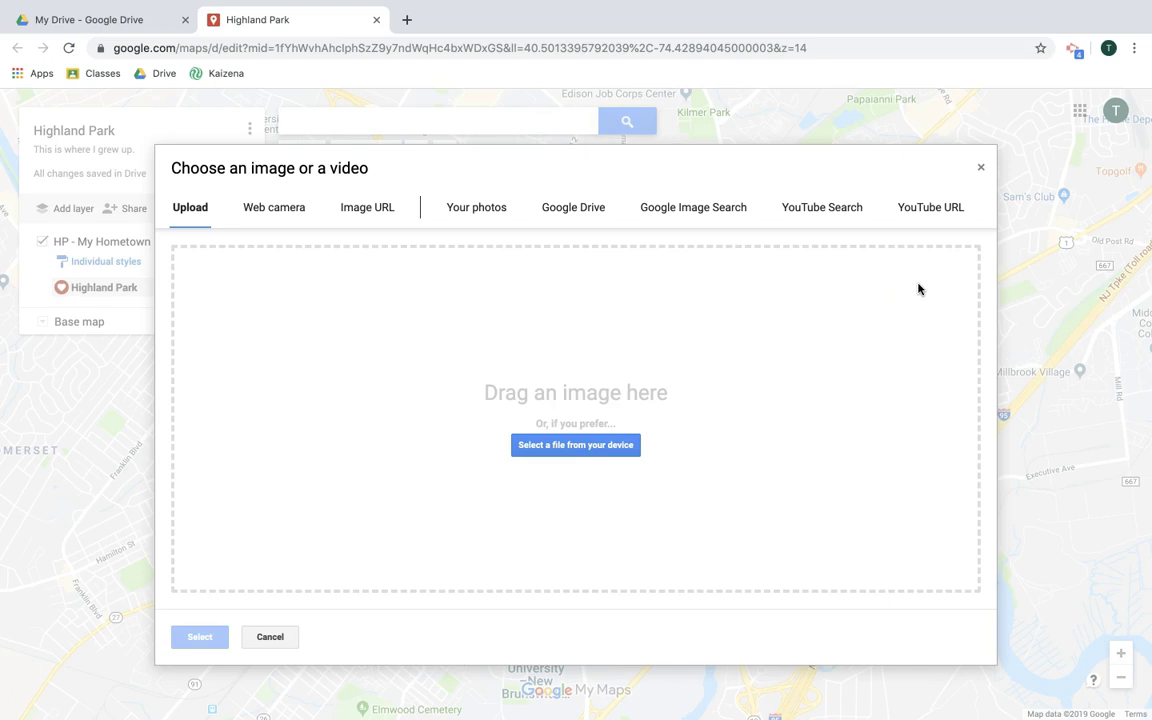
pyautogui.click(690, 203)
pyautogui.write('highland park nj')
pyautogui.press('Return')
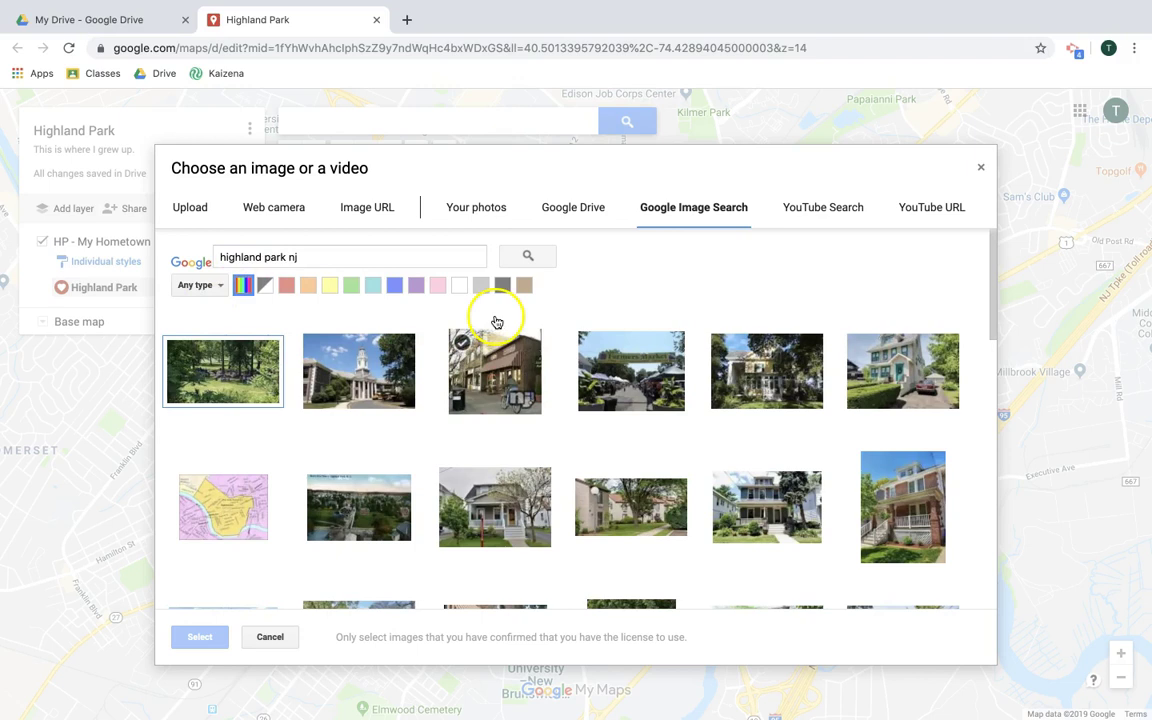
pyautogui.click(627, 340)
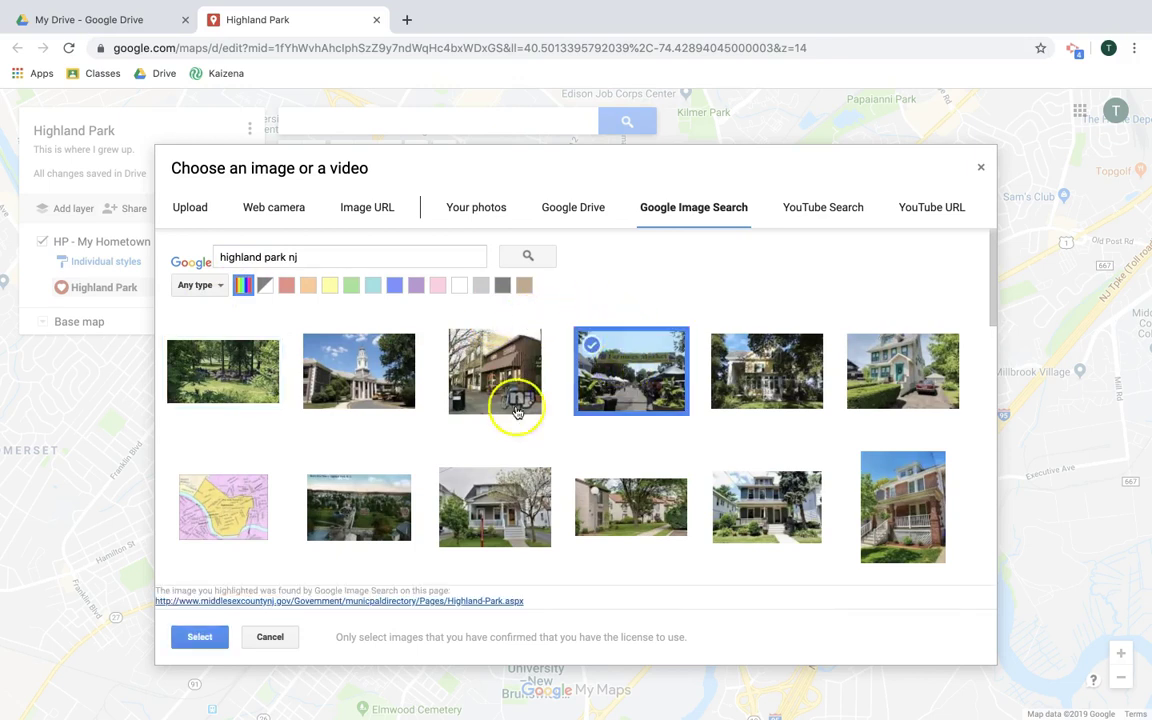
pyautogui.click(200, 636)
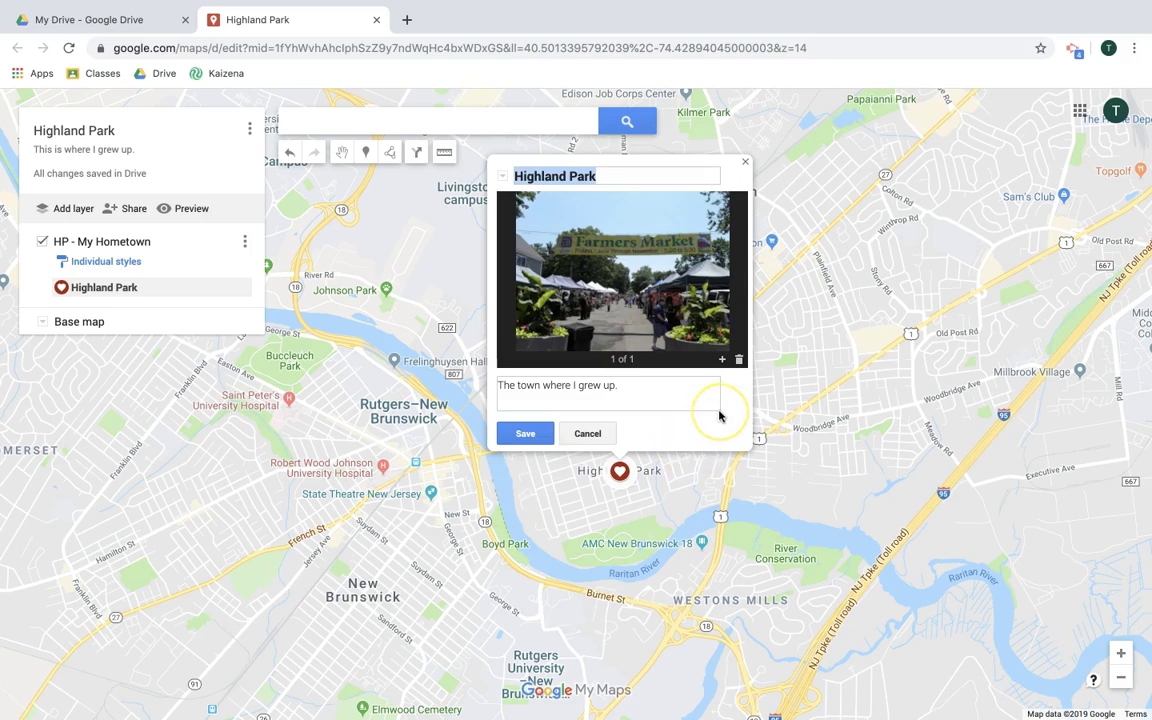
pyautogui.click(723, 362)
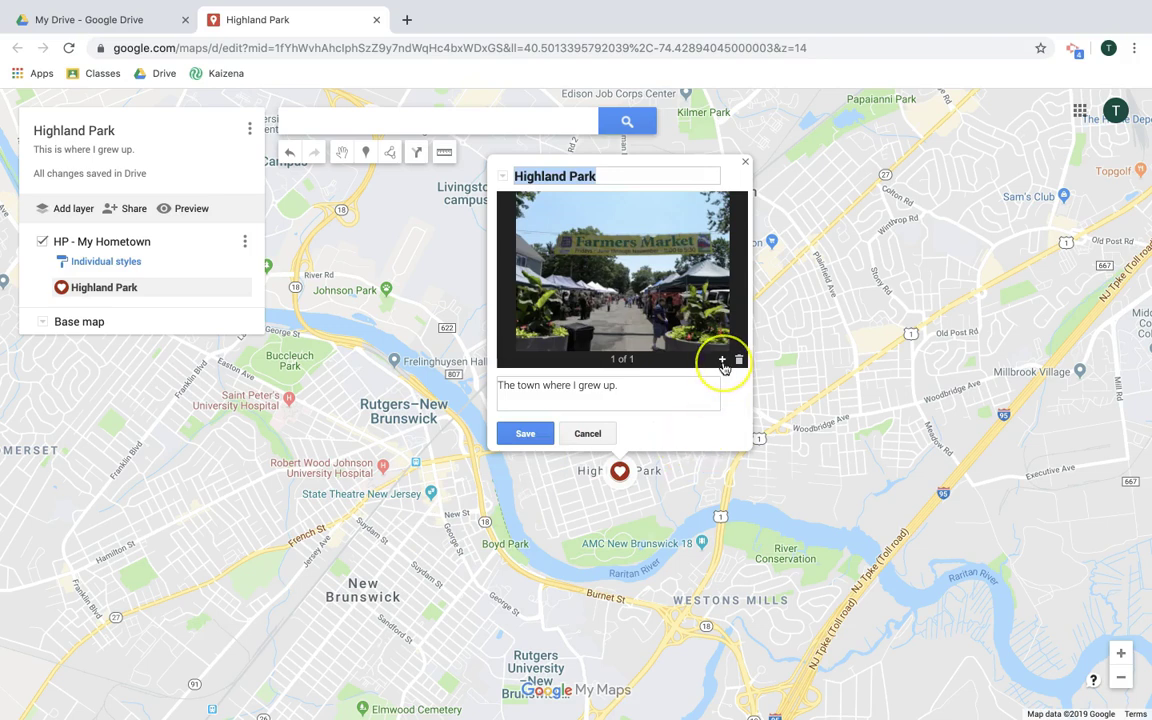
pyautogui.click(739, 362)
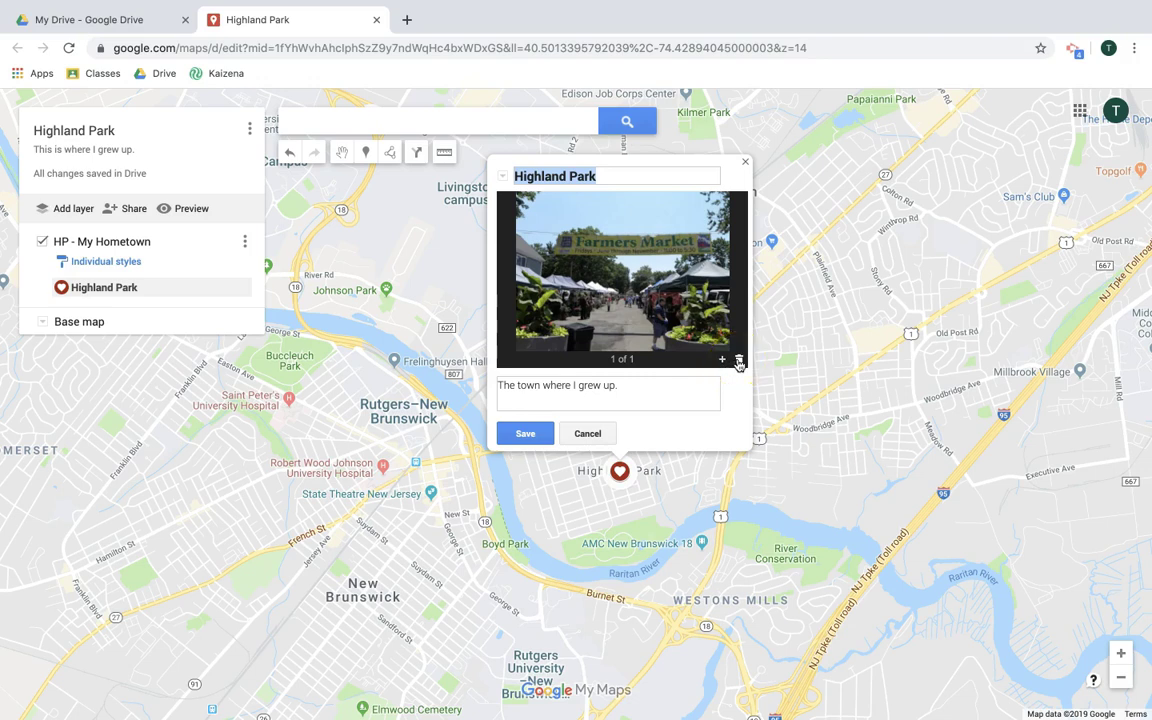
pyautogui.click(530, 433)
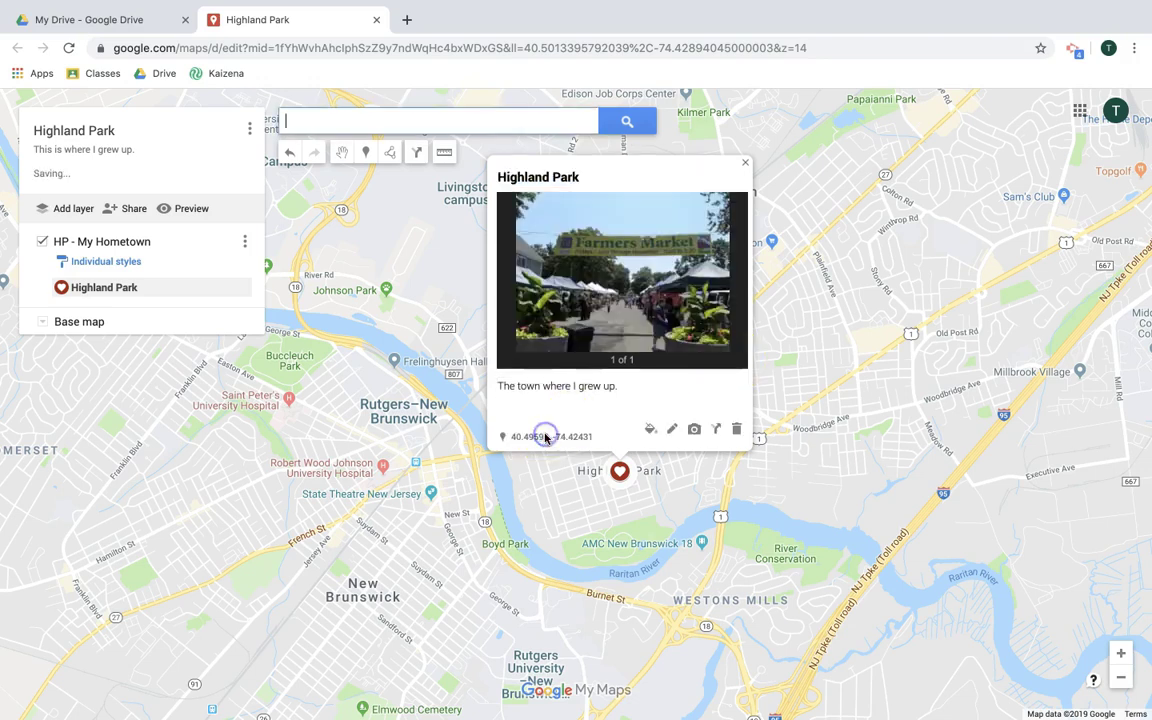
pyautogui.click(621, 427)
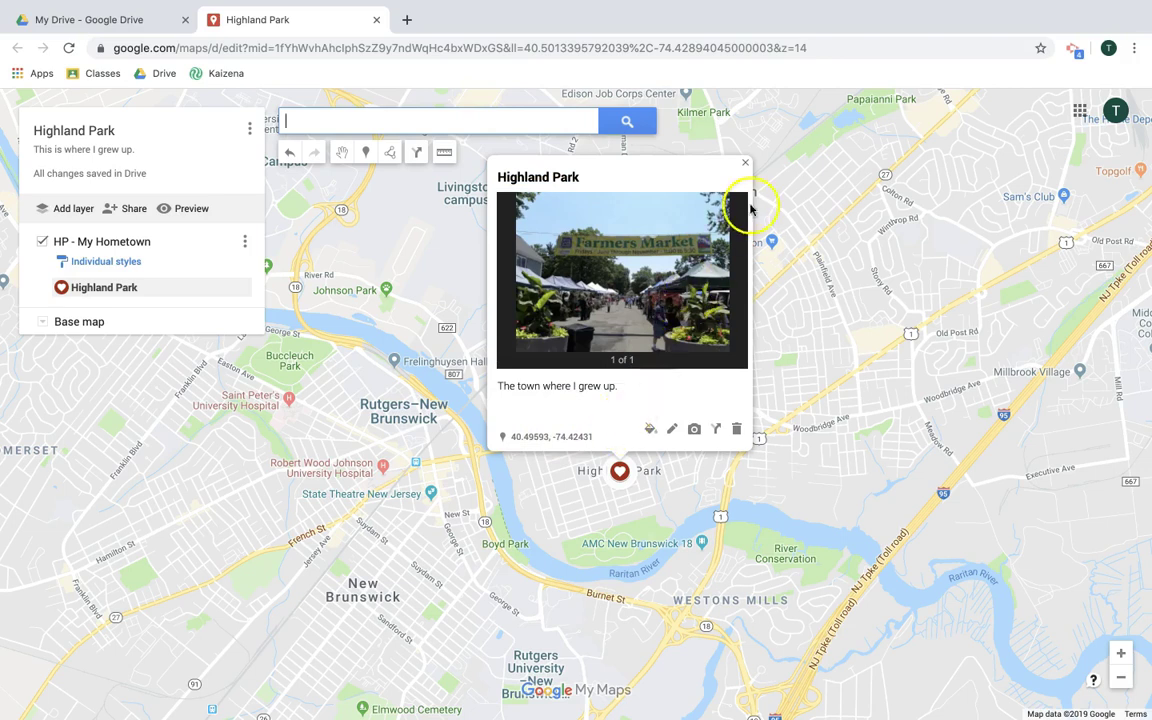
# Close the info card and zoom the map to street level around Central Ave
pyautogui.click(745, 163)
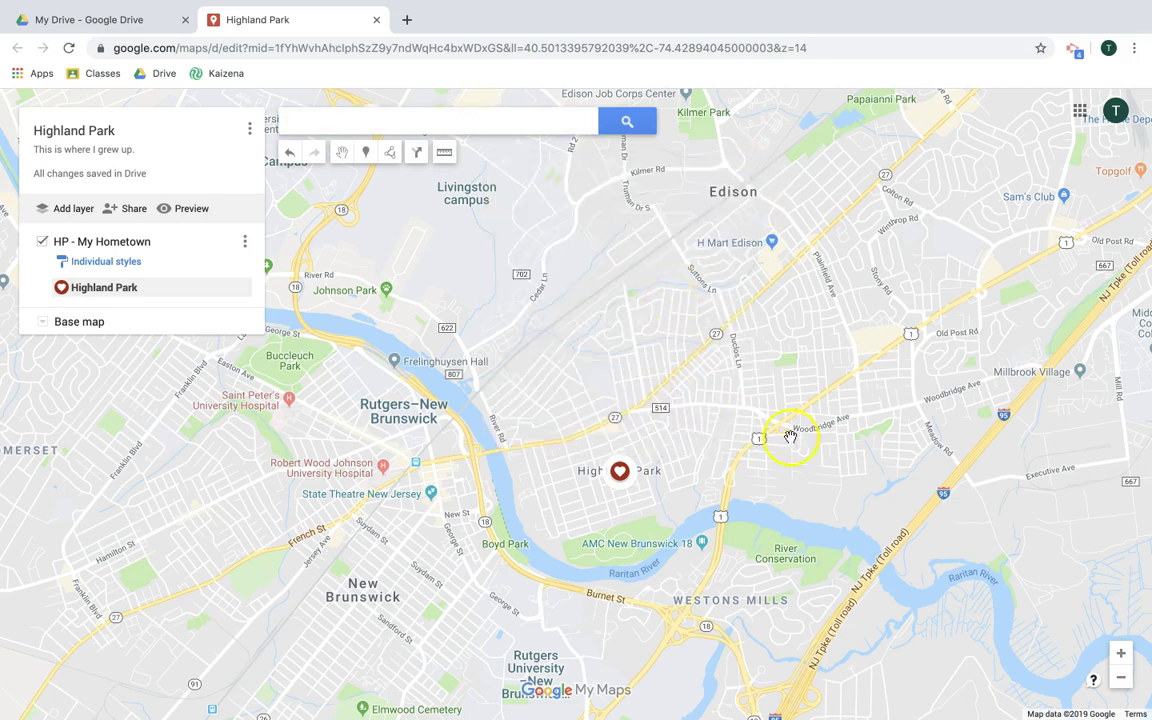
pyautogui.click(1119, 654)
pyautogui.click(1119, 655)
pyautogui.moveTo(998, 520); pyautogui.dragTo(707, 584)
pyautogui.click(1121, 653)
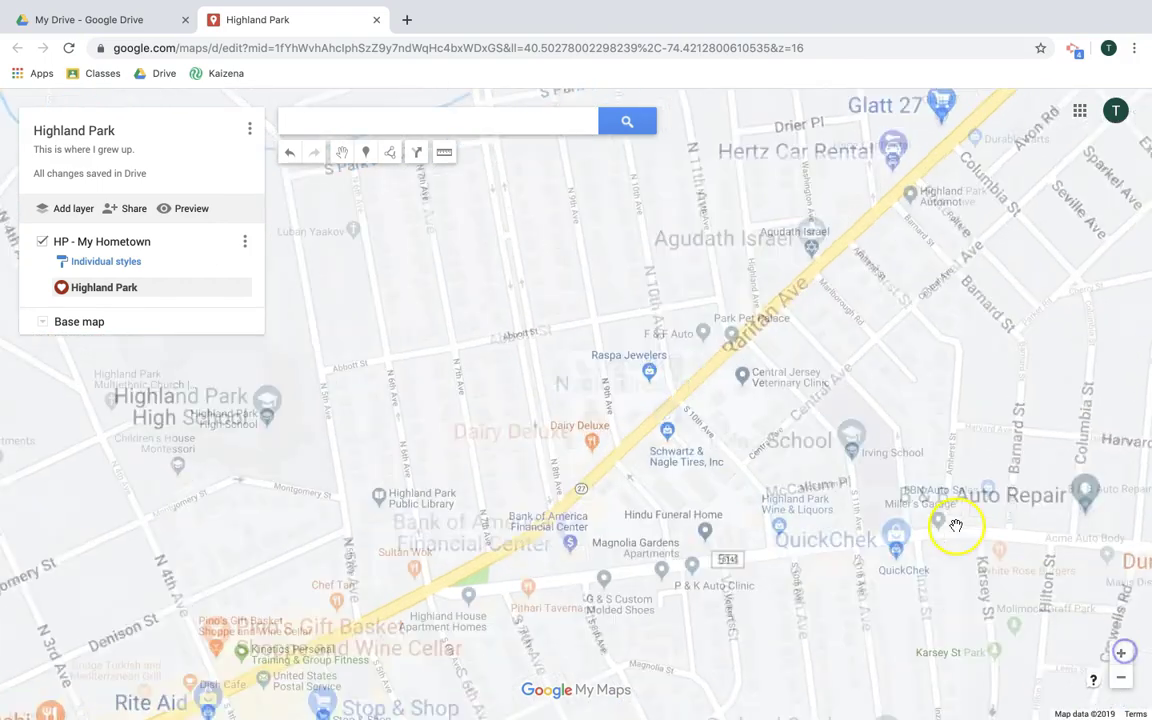
pyautogui.moveTo(832, 395); pyautogui.dragTo(712, 445)
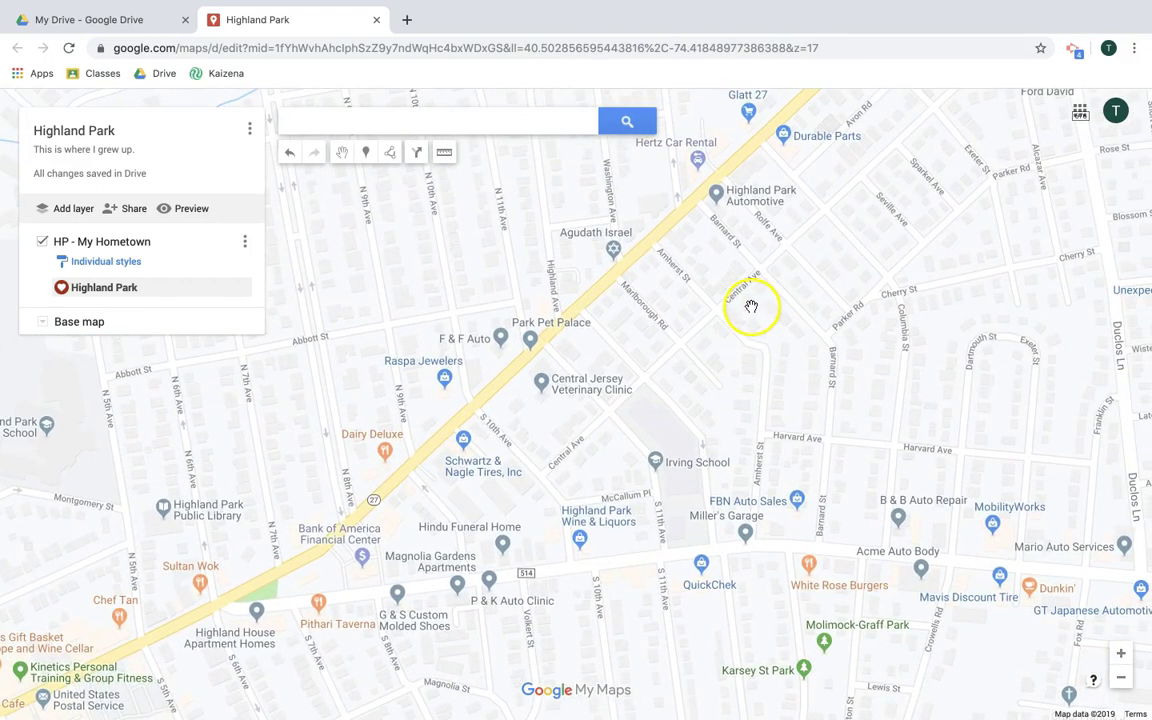
# Drop a marker on Central Ave, rename Point 2 'Childhood Home', describe it 'Again description...', and save
pyautogui.click(366, 156)
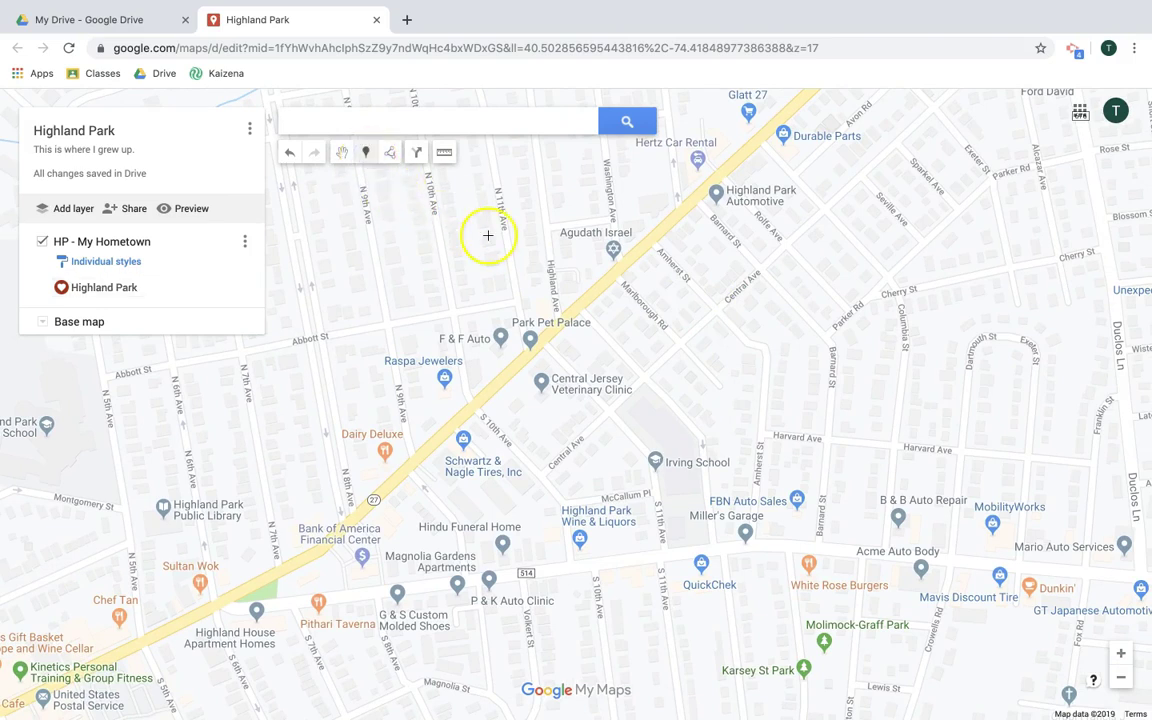
pyautogui.click(749, 301)
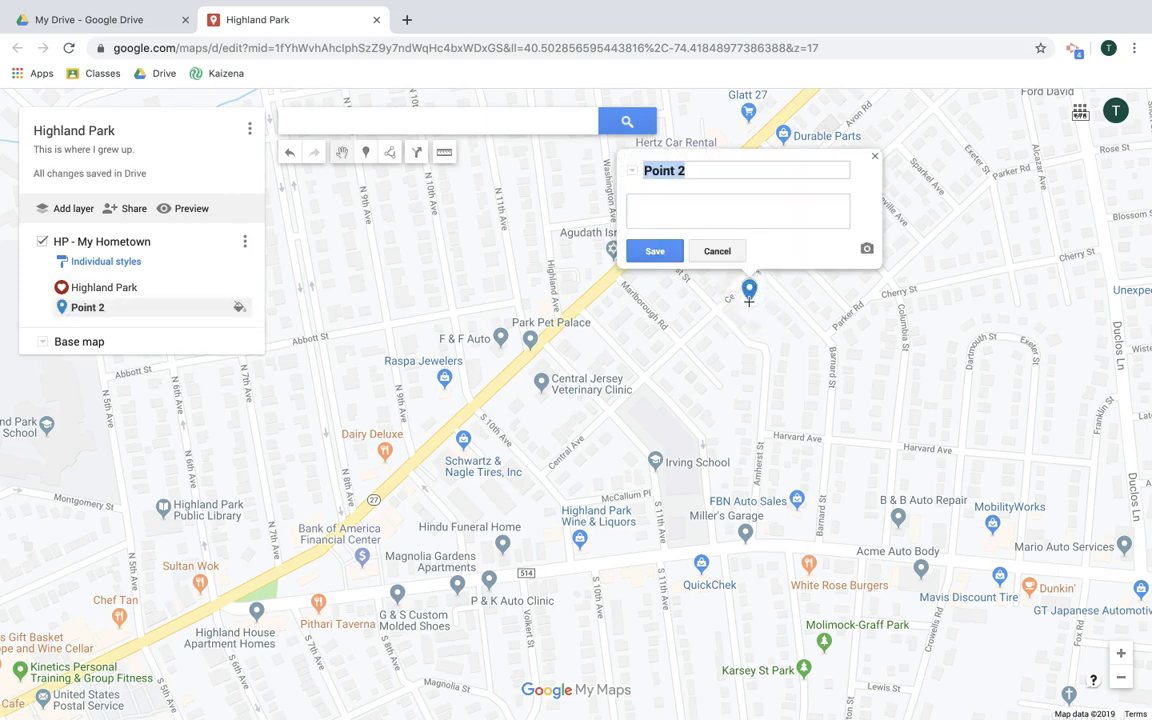
pyautogui.tripleClick(720, 172)
pyautogui.write('Childhood Home')
pyautogui.click(710, 204)
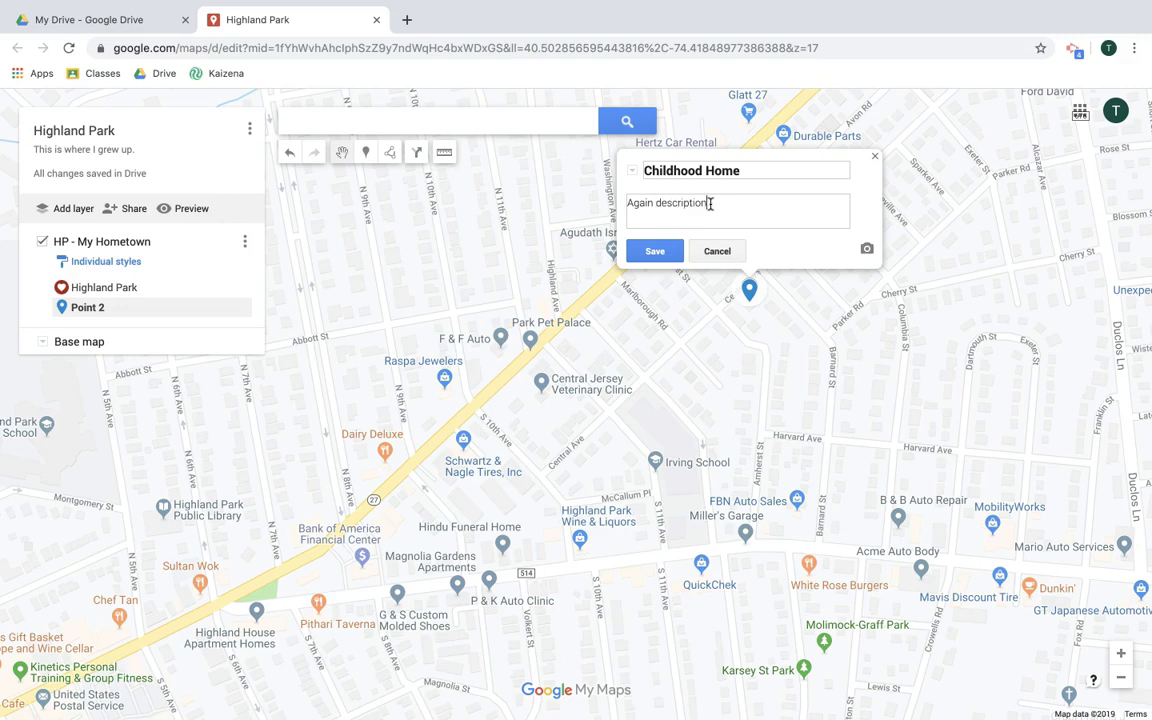
pyautogui.write('Again description...')
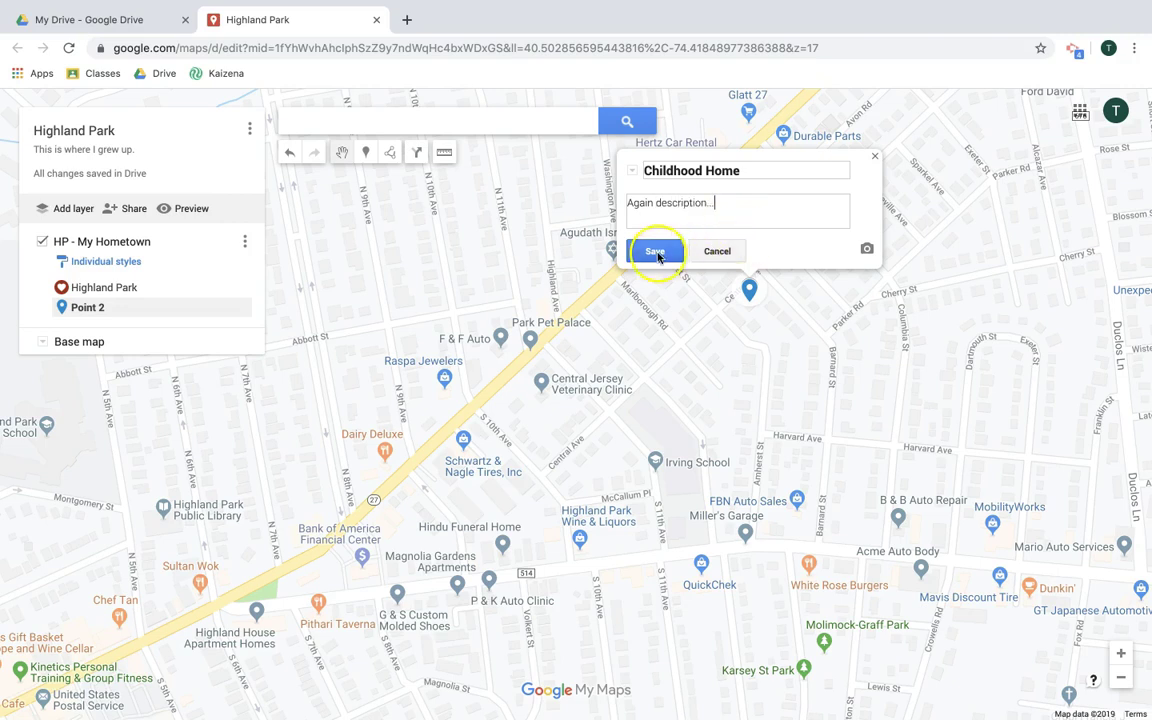
pyautogui.click(655, 251)
# Give the Childhood Home marker a dark navy house icon and close its card
pyautogui.click(778, 246)
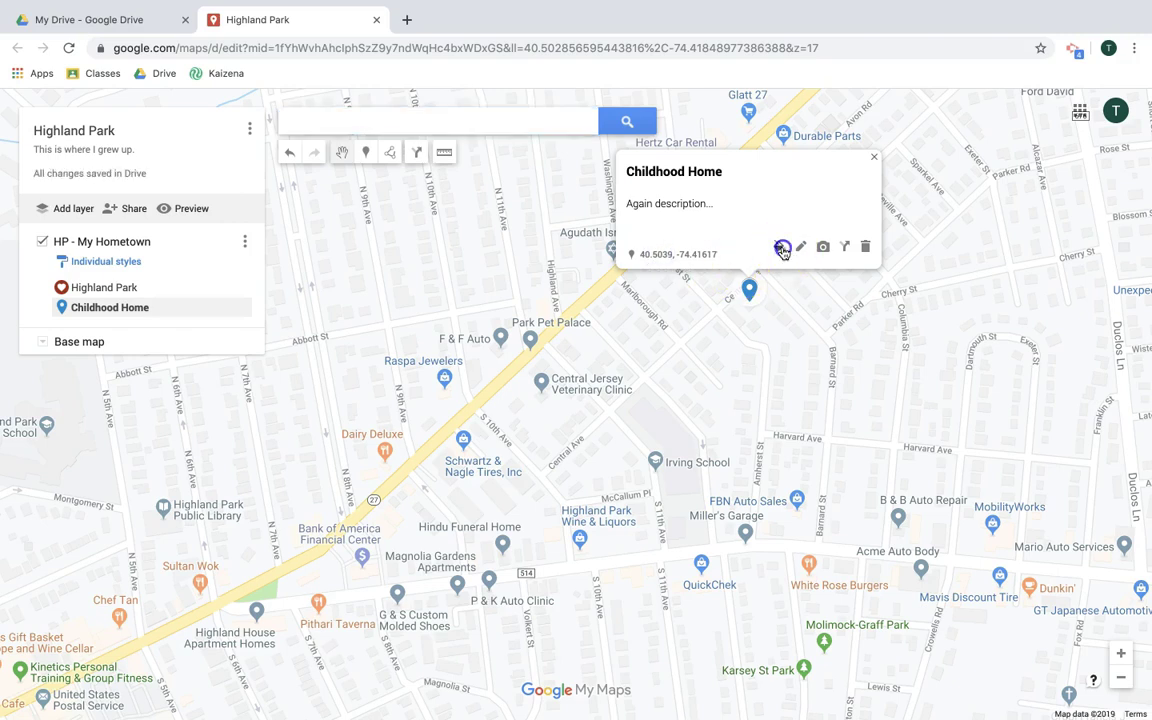
pyautogui.click(815, 307)
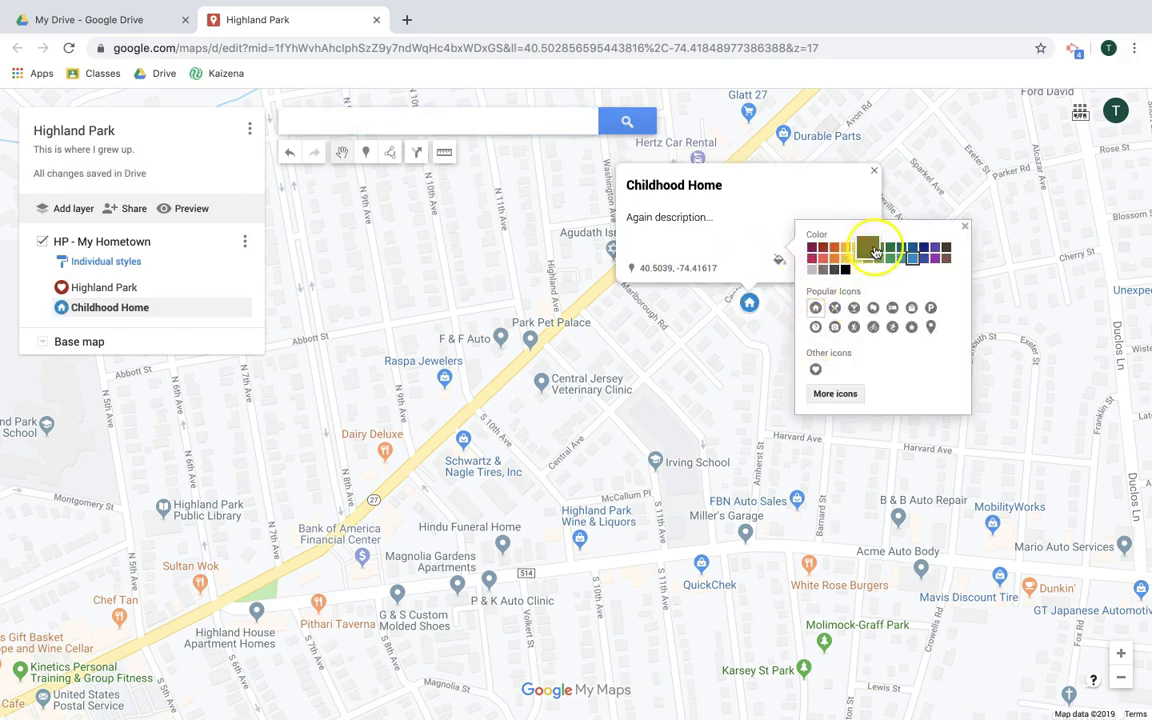
pyautogui.click(922, 247)
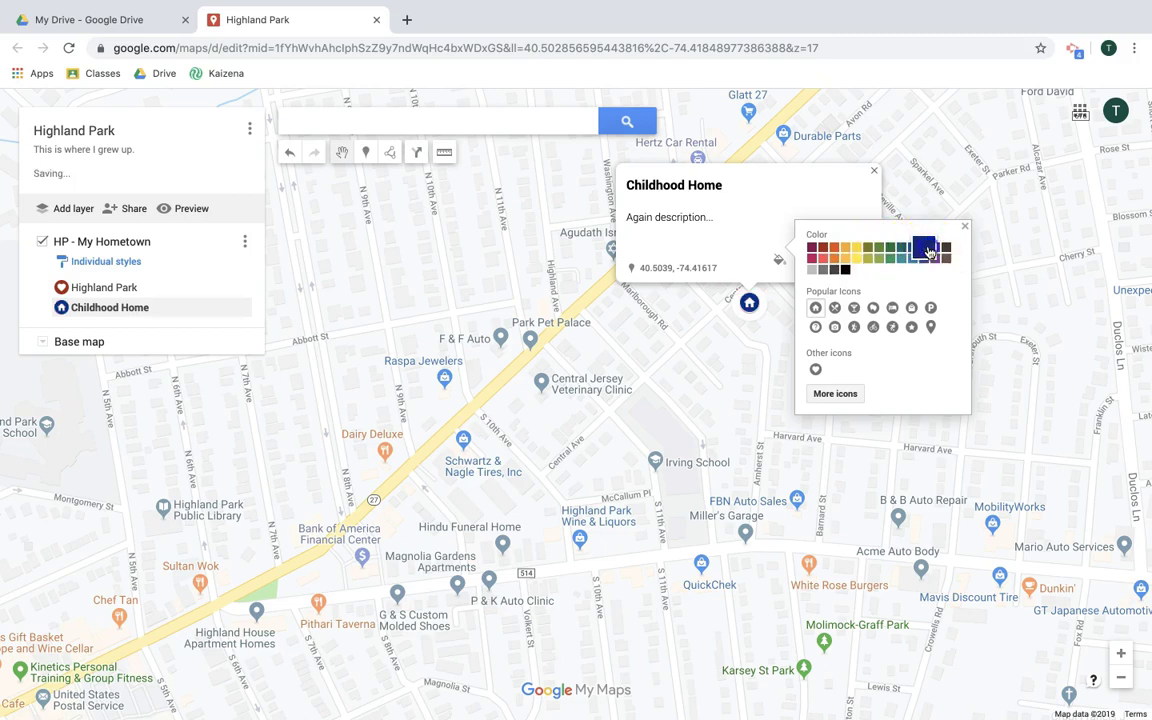
pyautogui.click(964, 227)
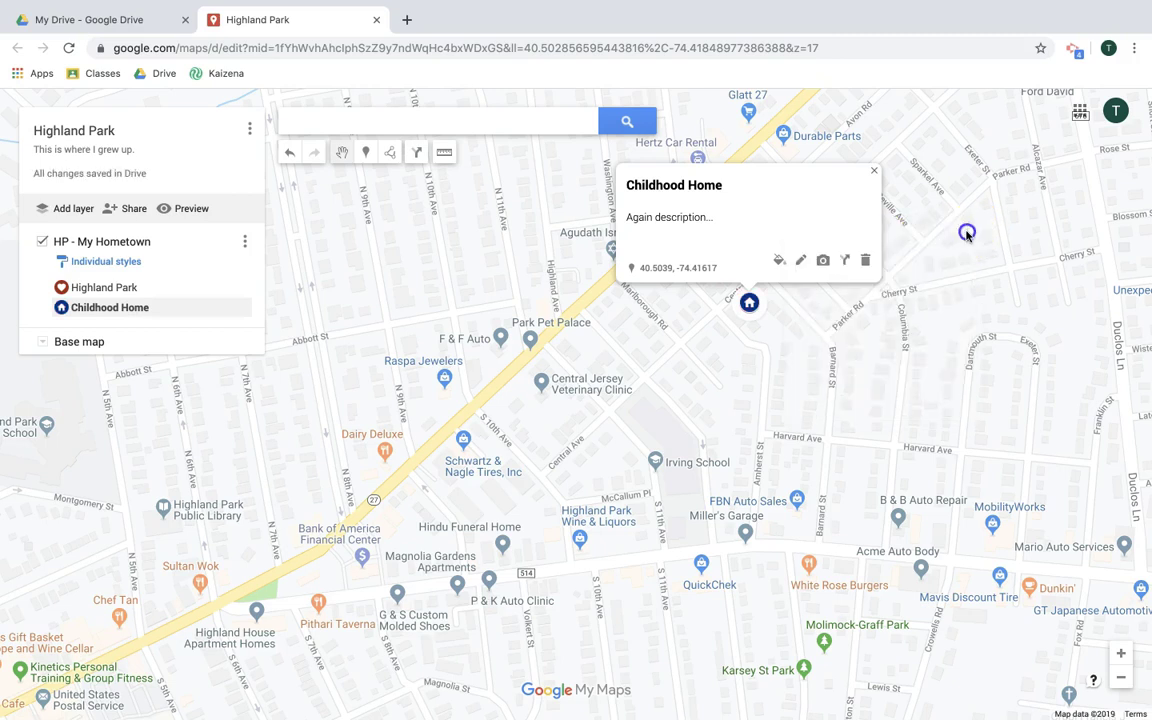
pyautogui.click(874, 171)
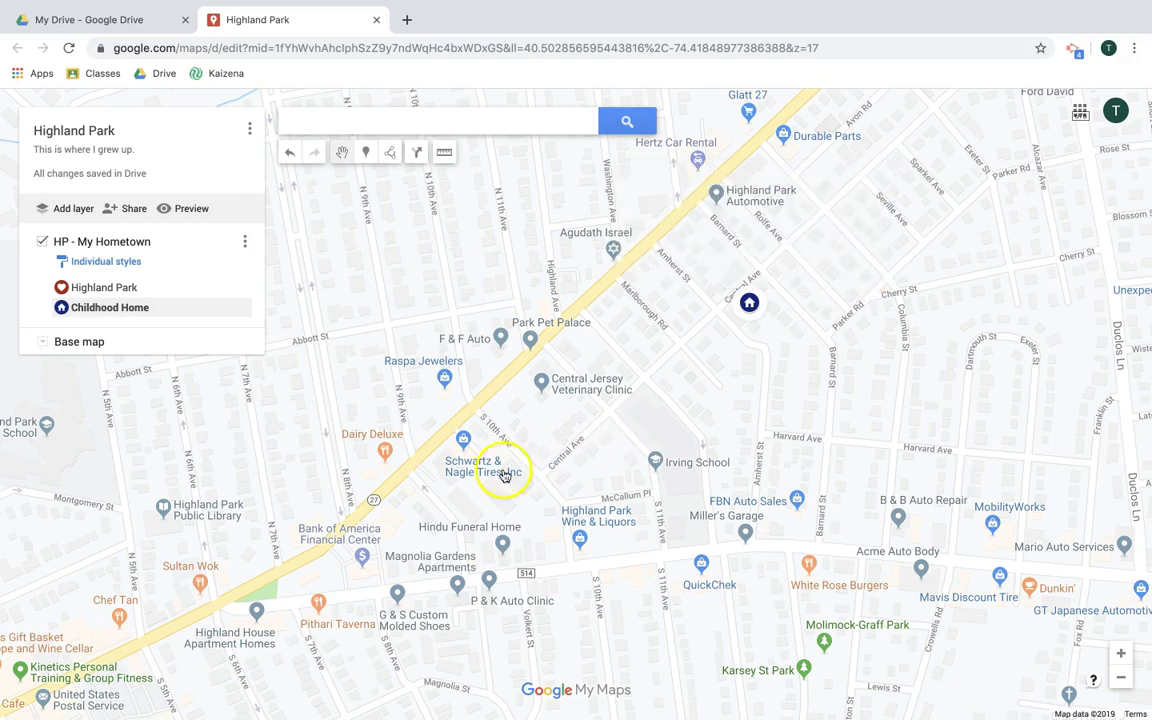
# Place a 'Highland Pizza' marker beside Sultan Wok with the description 'Add description' and save it
pyautogui.moveTo(497, 504); pyautogui.dragTo(581, 471)
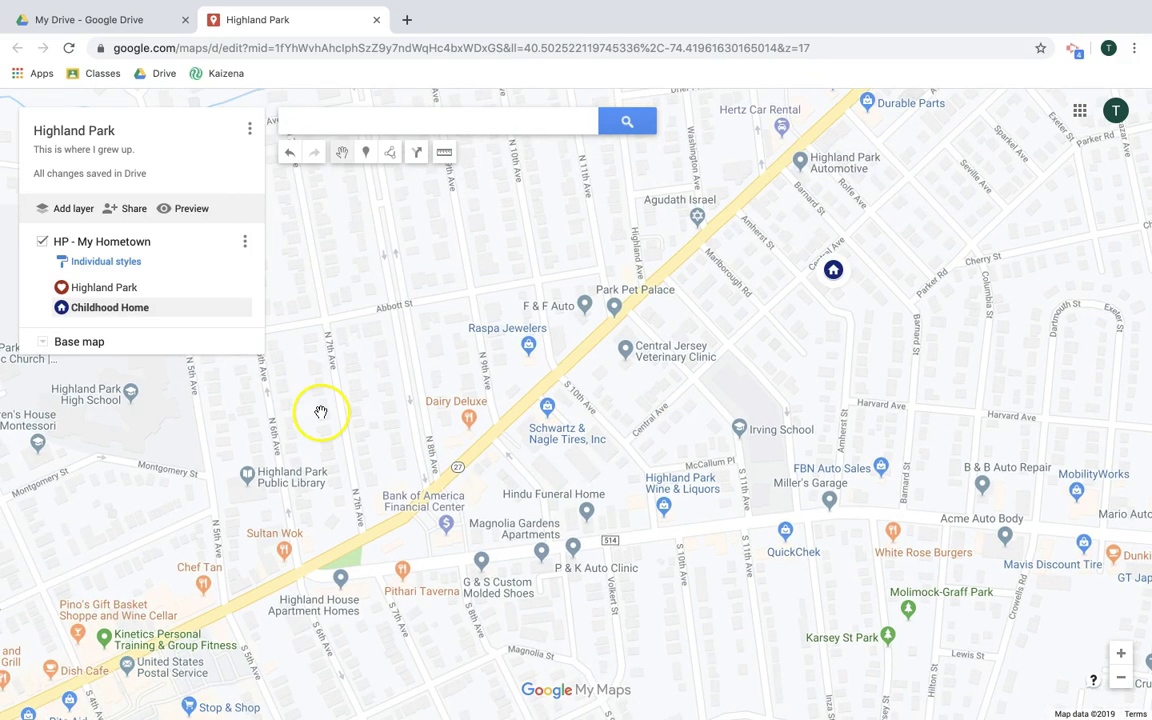
pyautogui.click(367, 155)
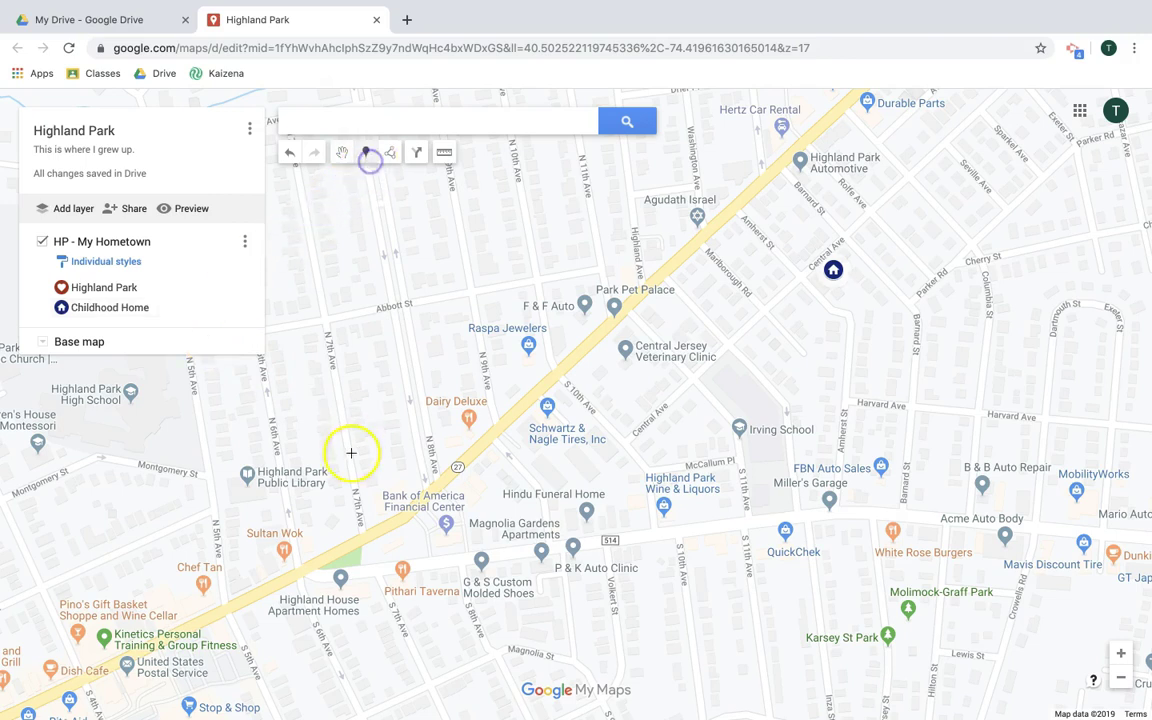
pyautogui.click(306, 546)
pyautogui.write('Highland Pizza')
pyautogui.click(311, 463)
pyautogui.write('Ad')
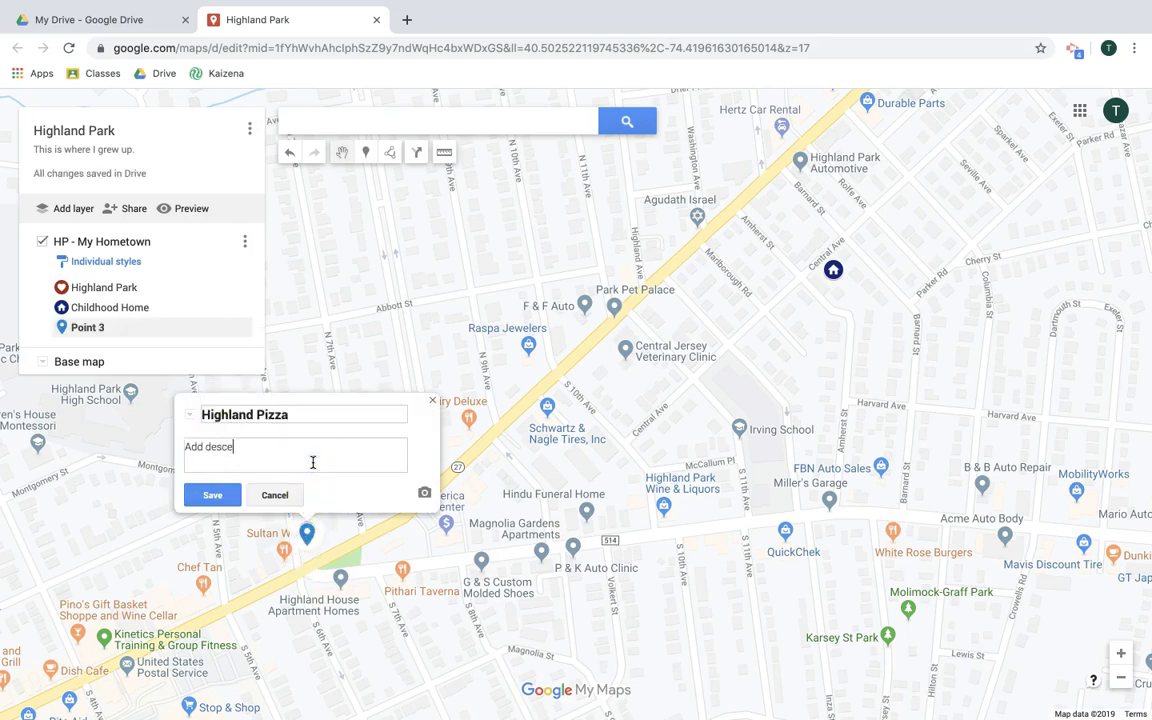
pyautogui.write('d description')
pyautogui.click(212, 495)
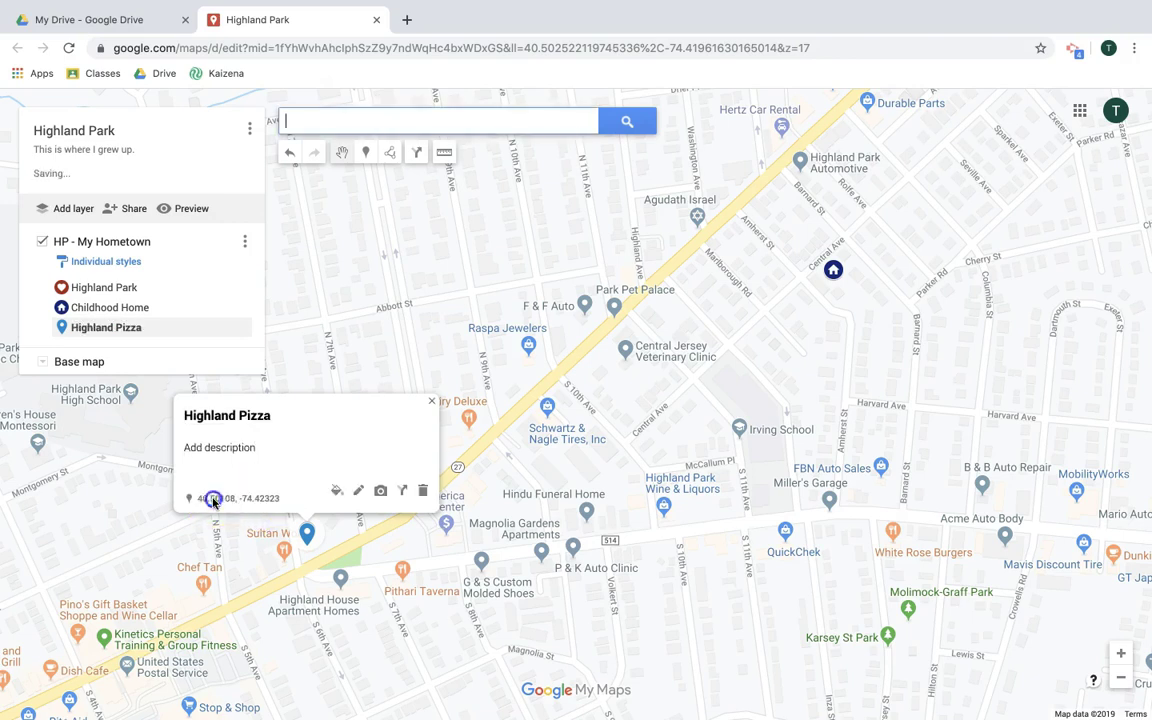
pyautogui.click(337, 493)
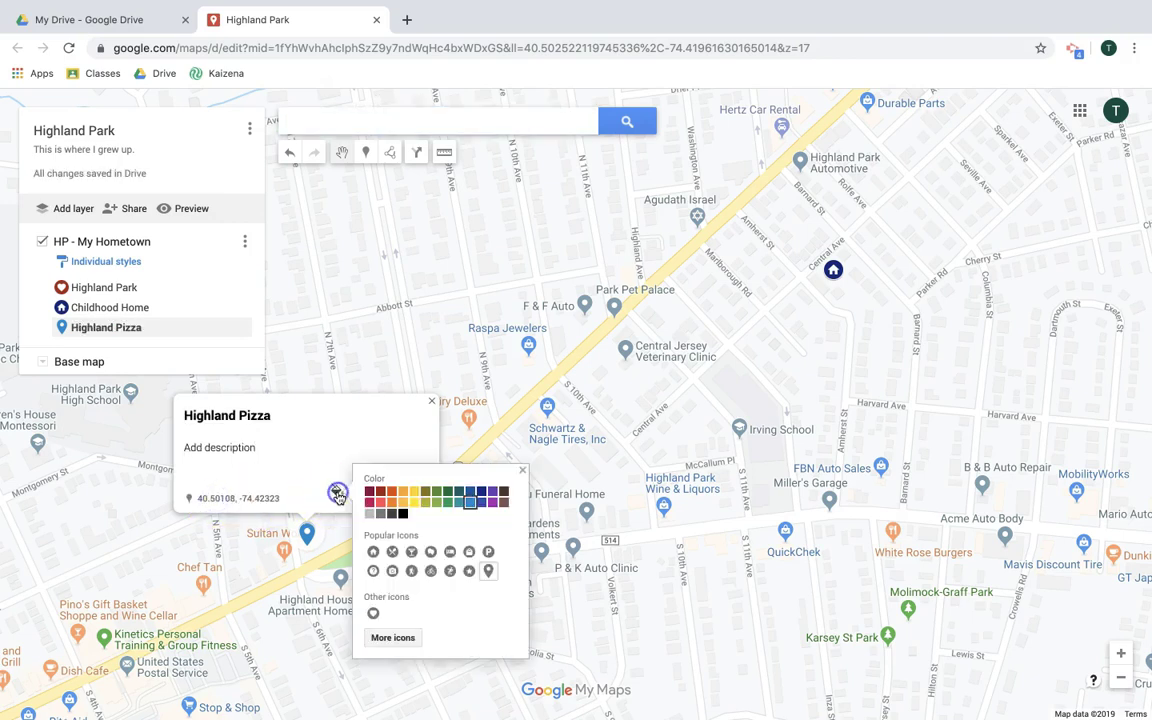
# Give the Highland Pizza marker a red fork-and-knife restaurant icon
pyautogui.click(392, 551)
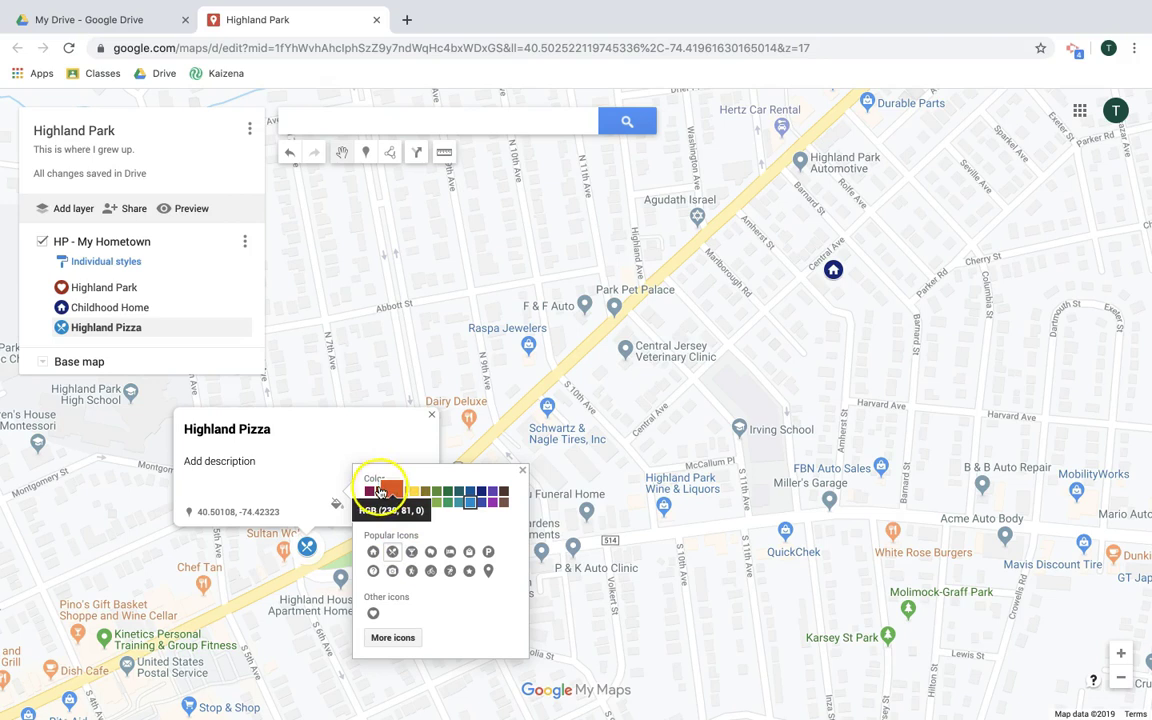
pyautogui.click(378, 491)
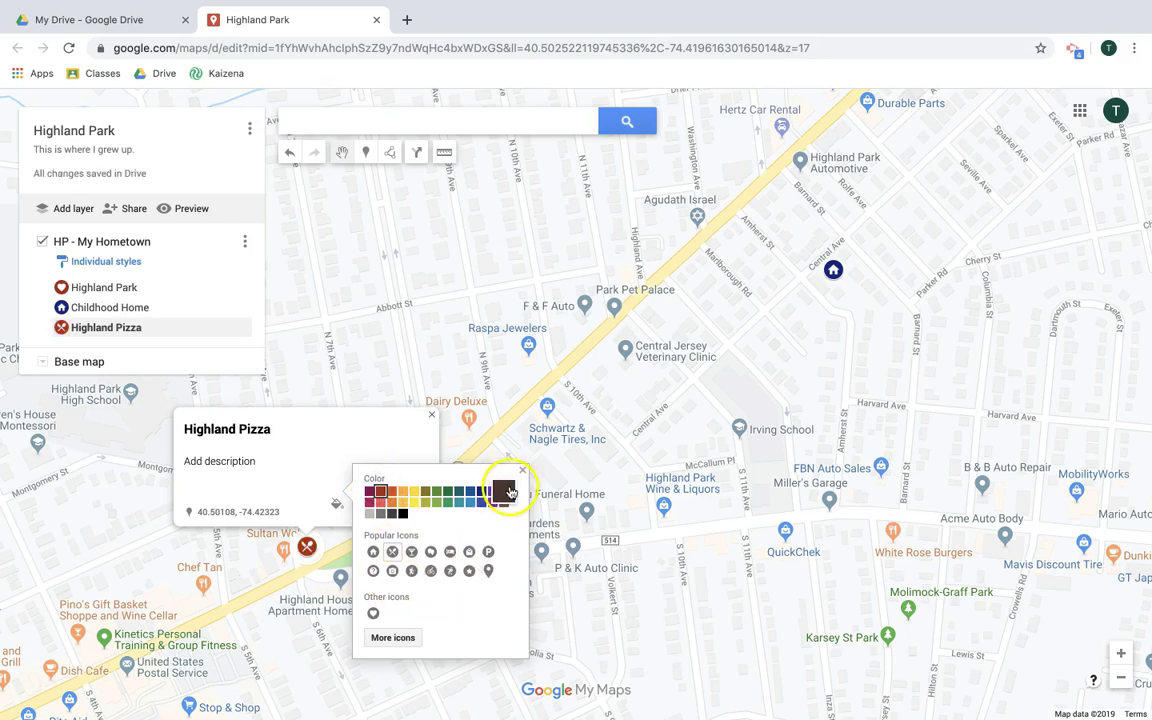
pyautogui.click(522, 469)
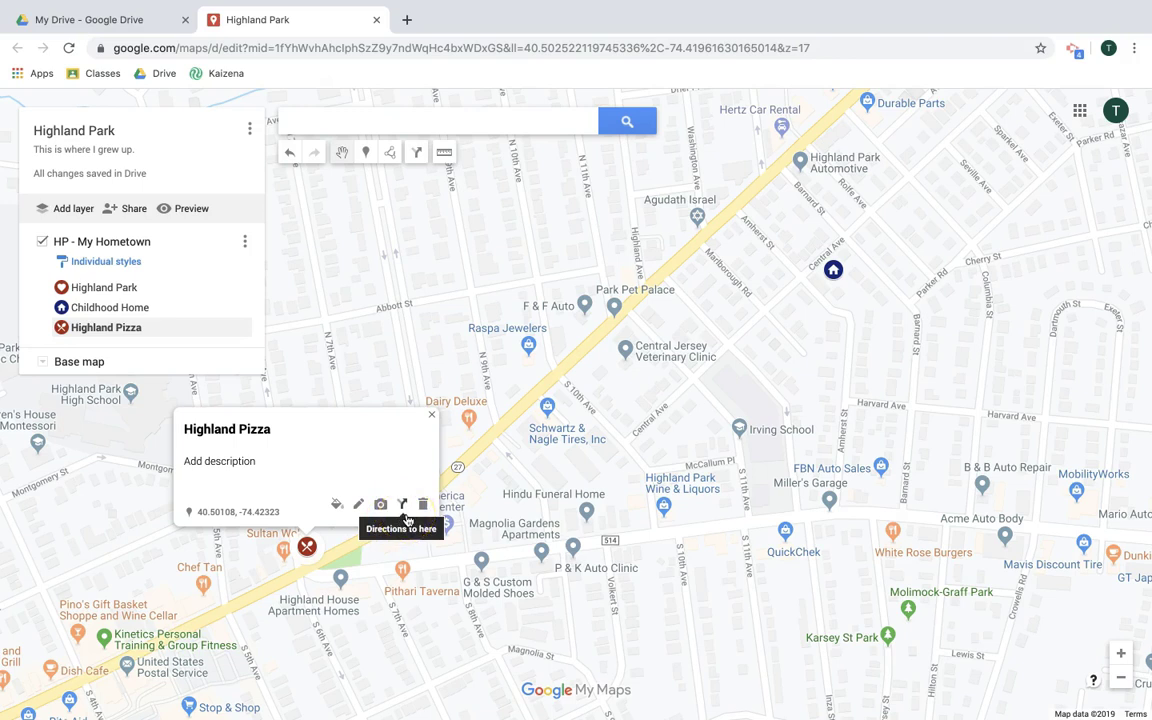
# Start driving directions to Highland Pizza in a new layer named 'Home to Pizza'
pyautogui.click(402, 507)
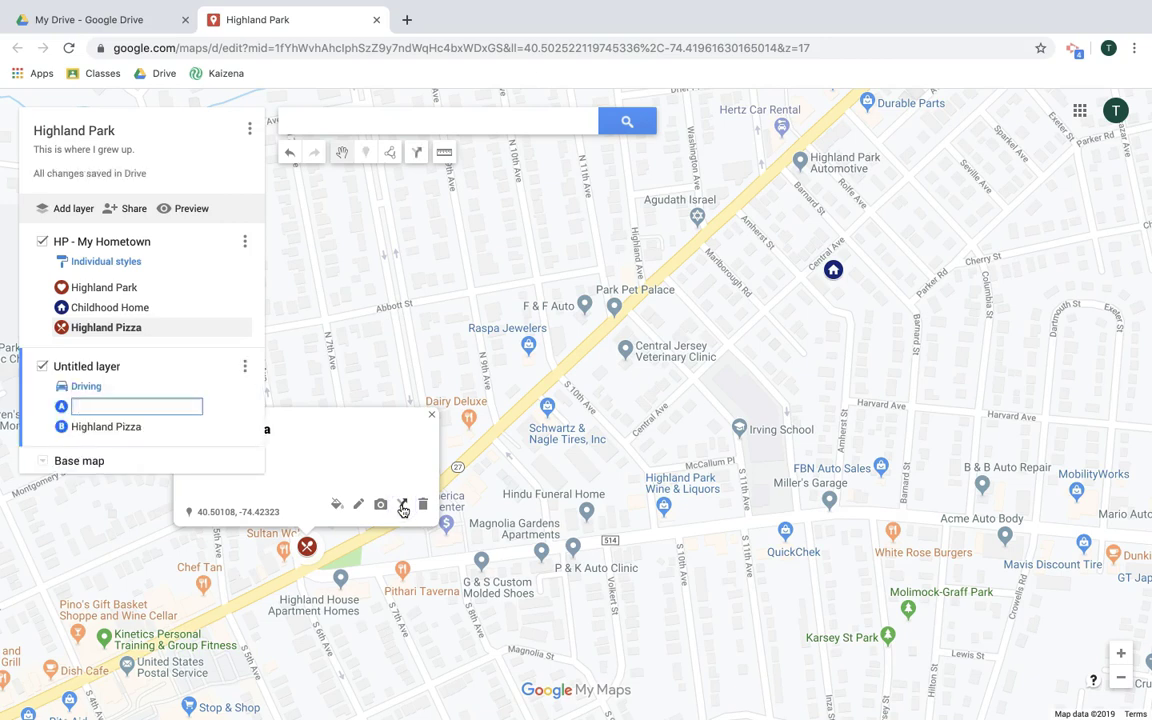
pyautogui.click(113, 368)
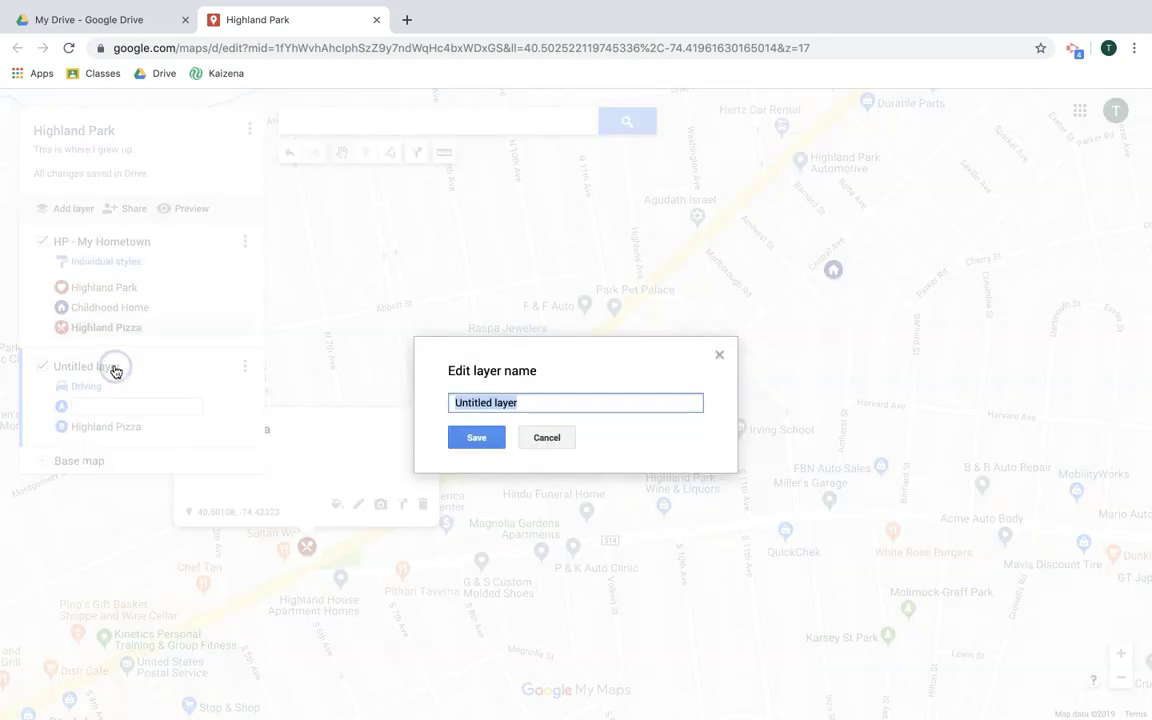
pyautogui.write('Home to Pizza')
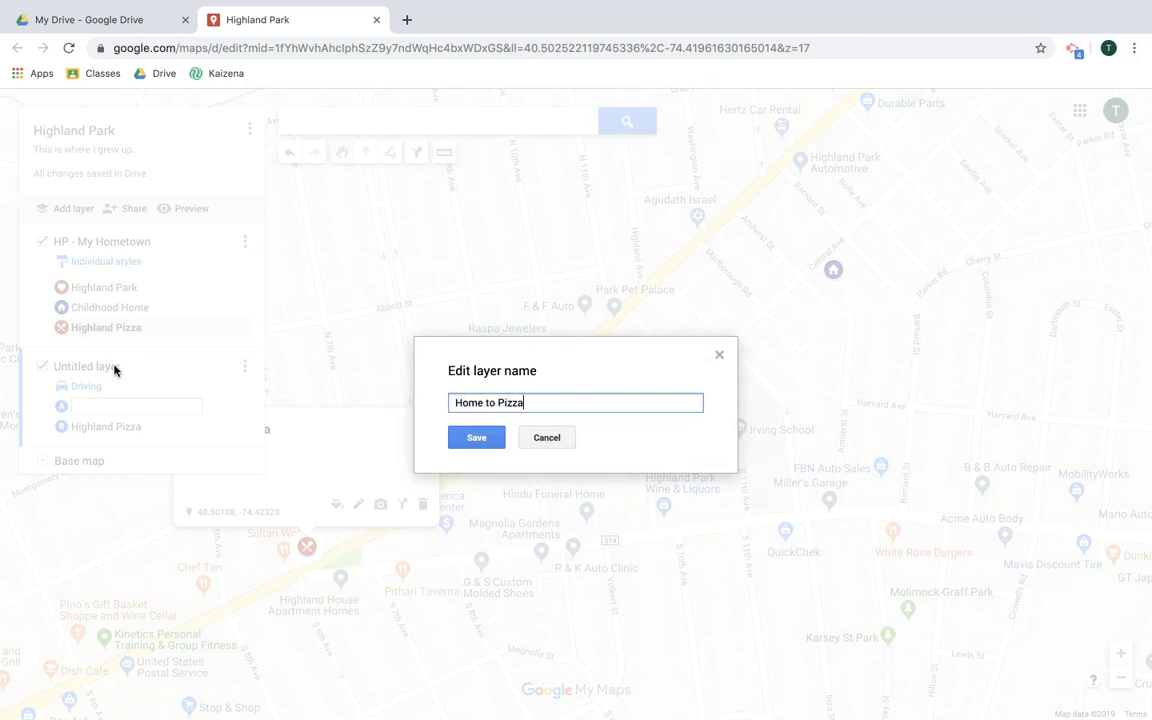
pyautogui.click(453, 437)
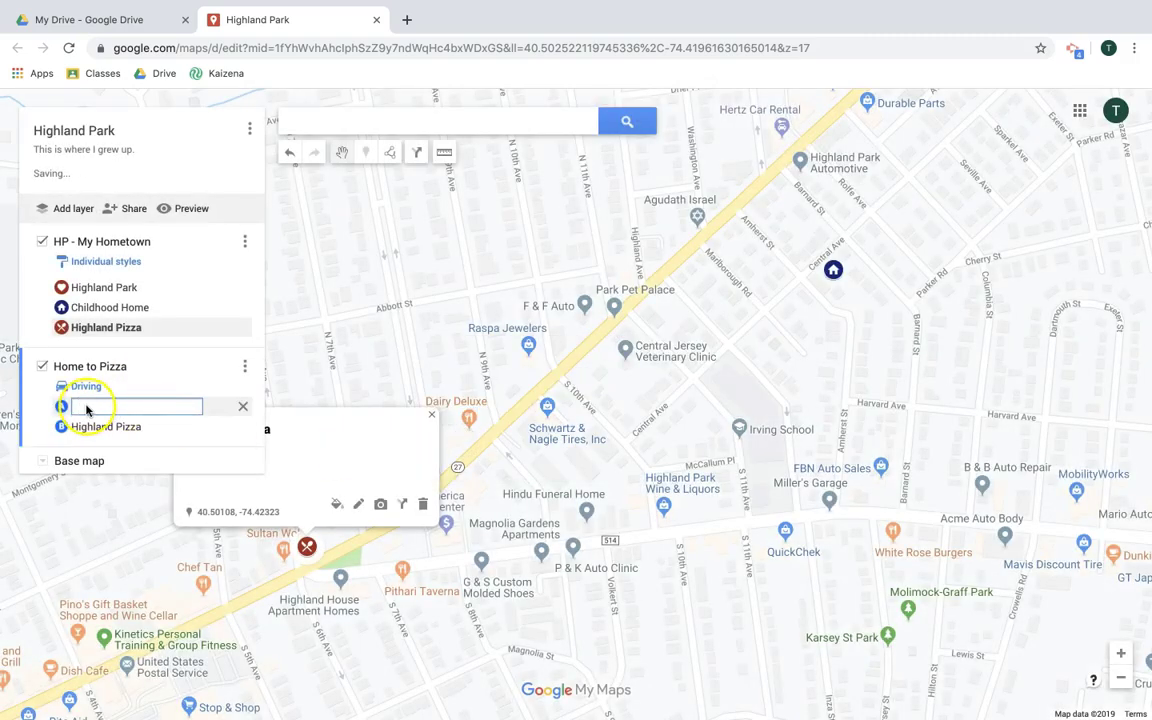
# Set the childhood home's address as the route start, then toggle the route layer off and on
pyautogui.write('1306 central')
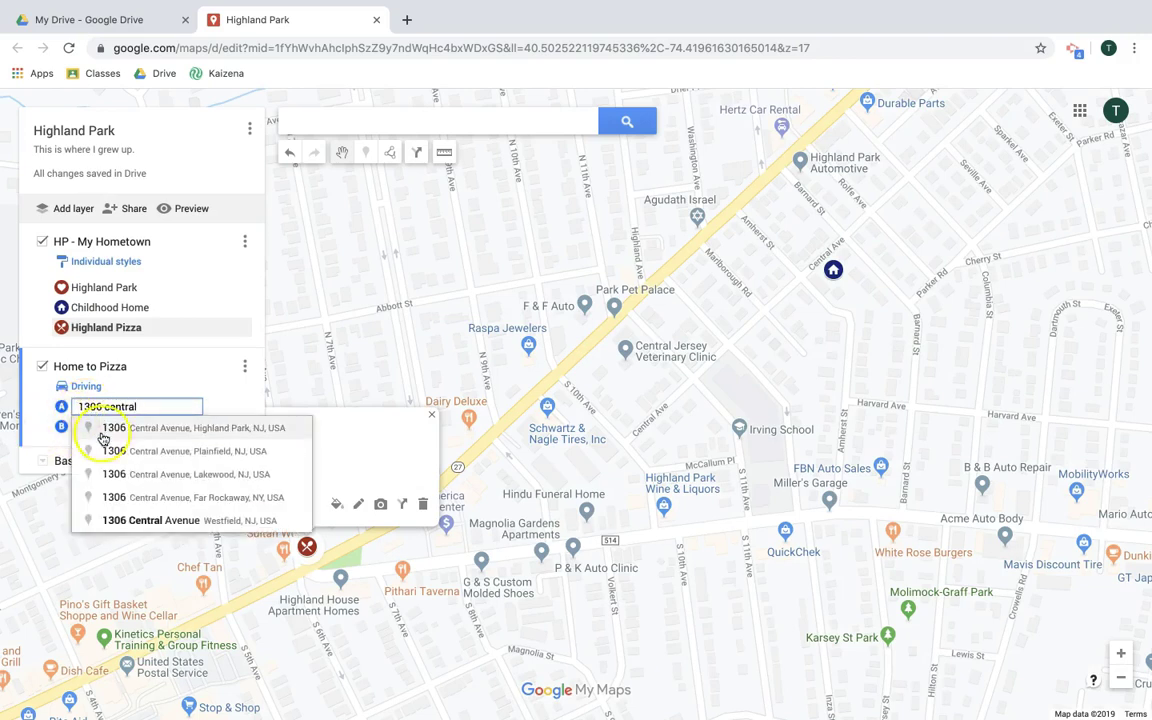
pyautogui.click(139, 432)
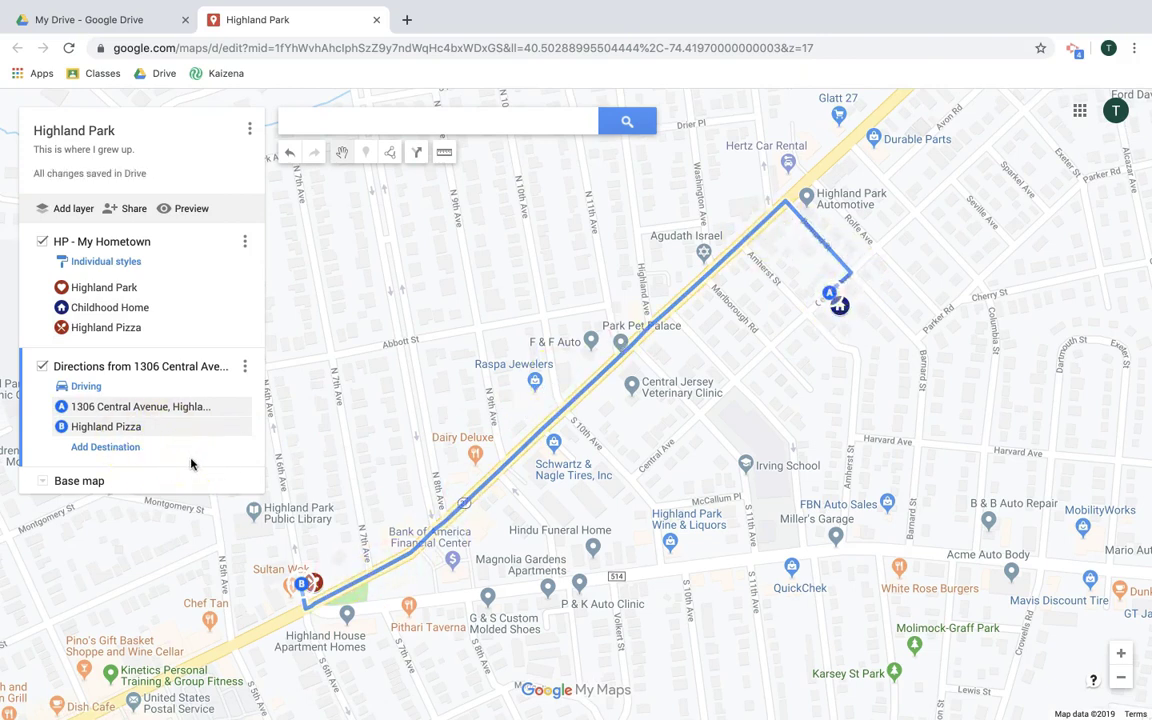
pyautogui.click(41, 367)
pyautogui.click(40, 369)
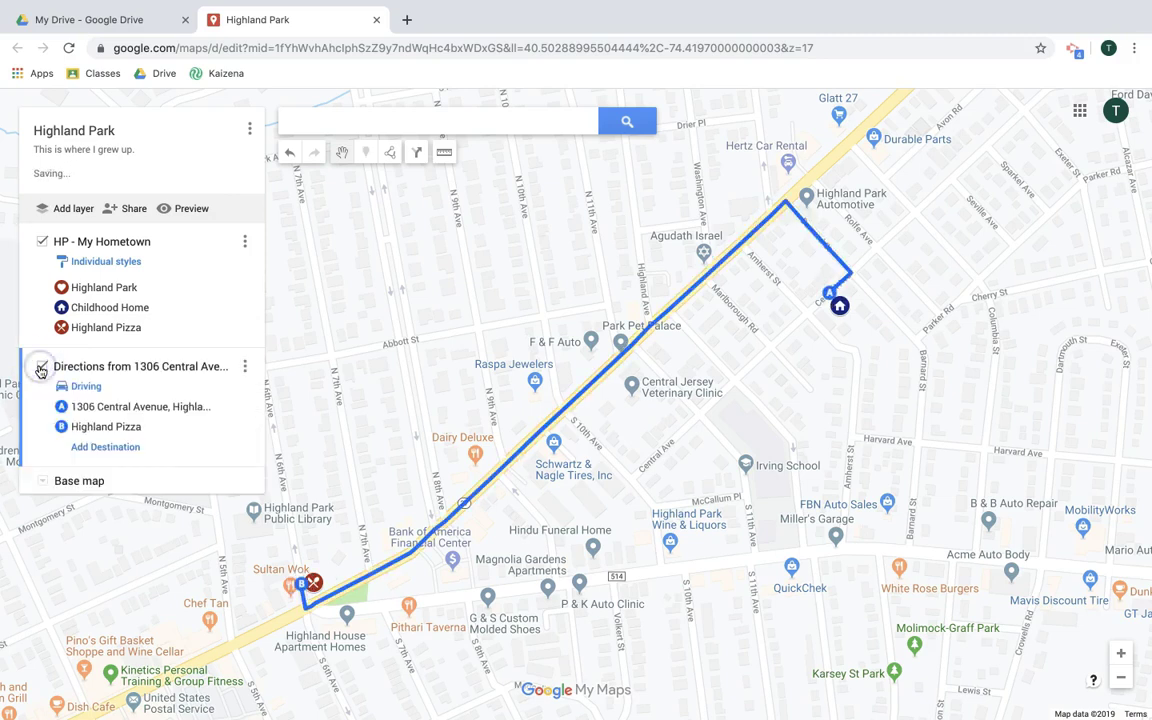
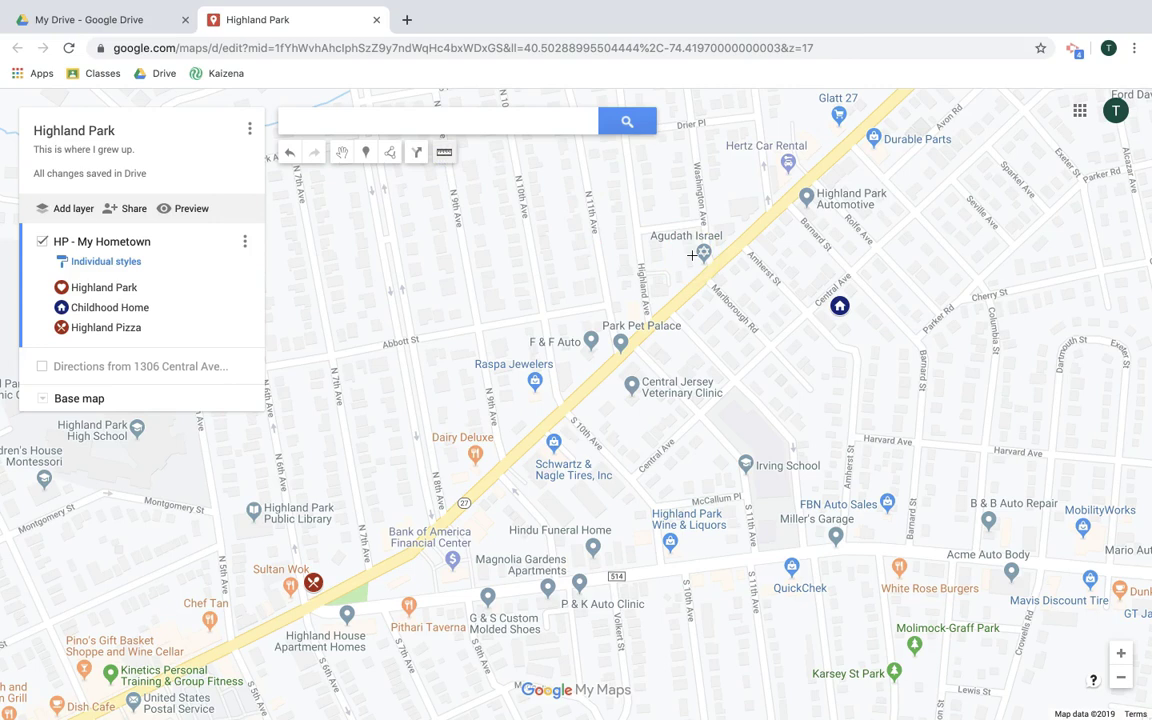
# Measure the street route from Childhood Home via Central Ave and Route 27 to Highland Pizza: 785 m
pyautogui.click(852, 345)
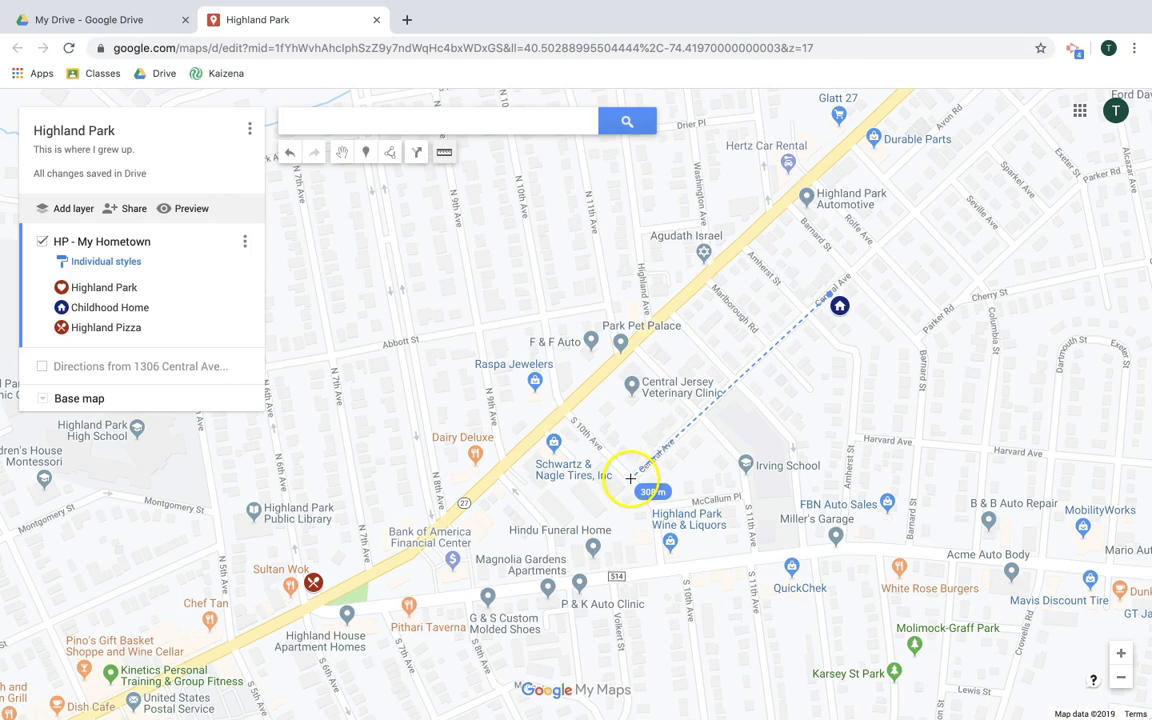
pyautogui.click(630, 479)
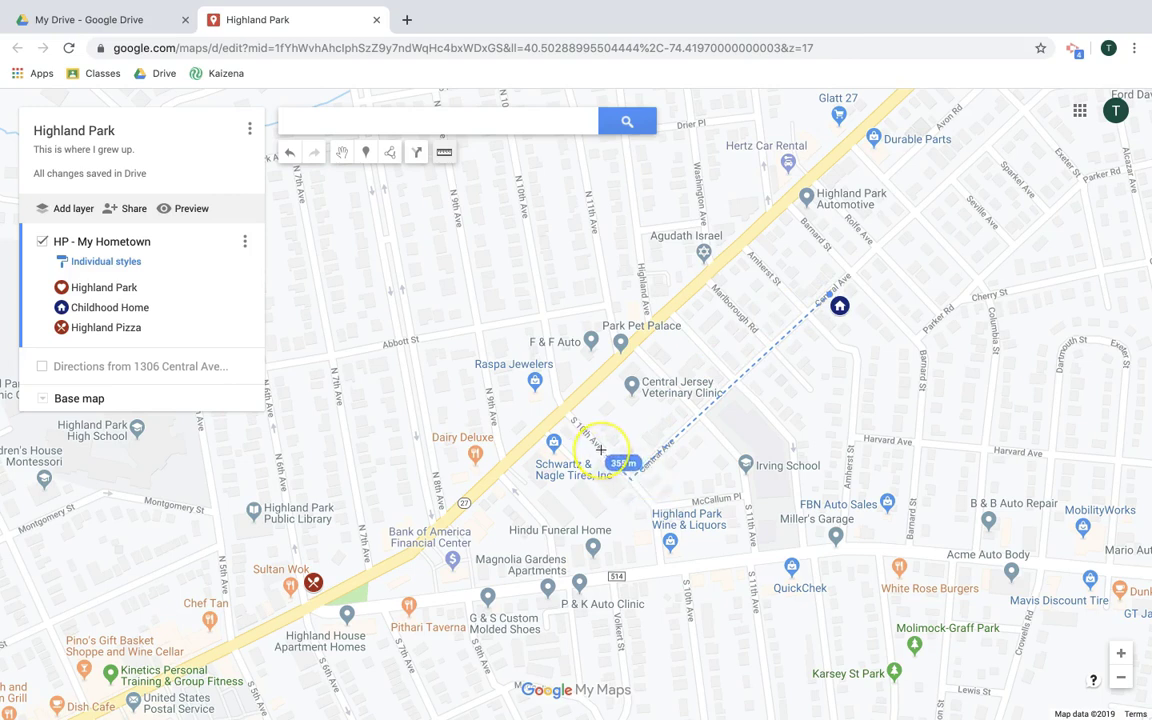
pyautogui.click(600, 450)
pyautogui.click(529, 505)
pyautogui.click(497, 470)
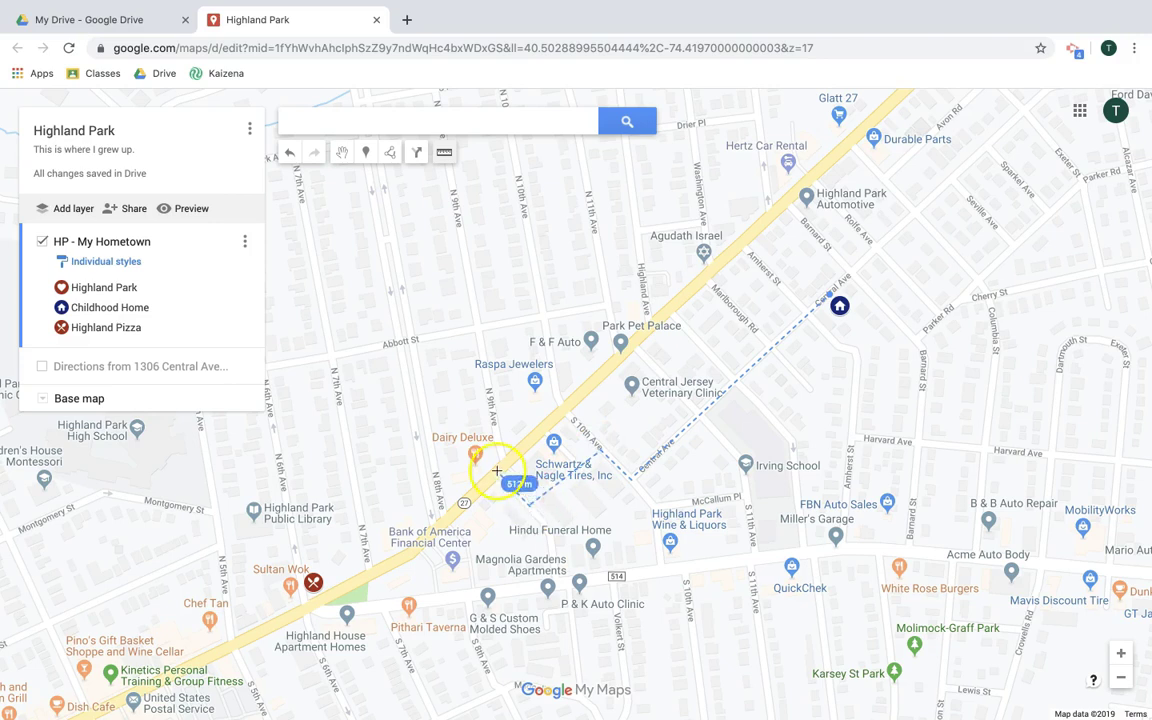
pyautogui.click(409, 562)
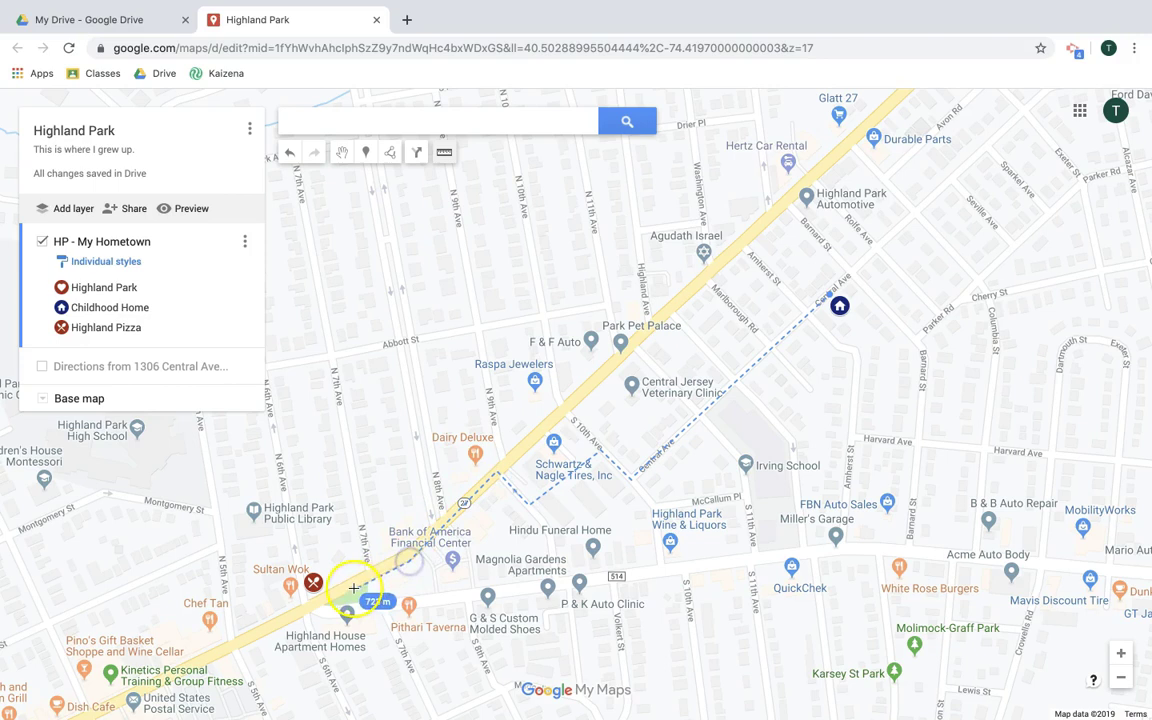
pyautogui.click(313, 588)
pyautogui.click(289, 622)
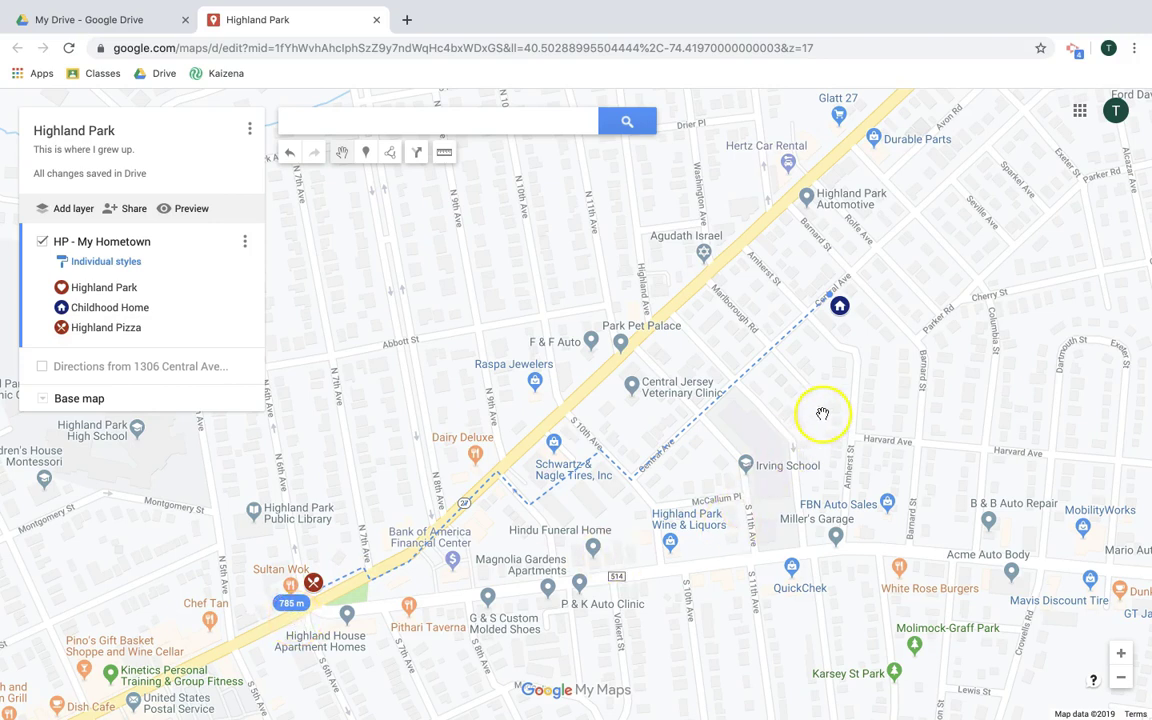
pyautogui.moveTo(790, 402); pyautogui.dragTo(585, 457)
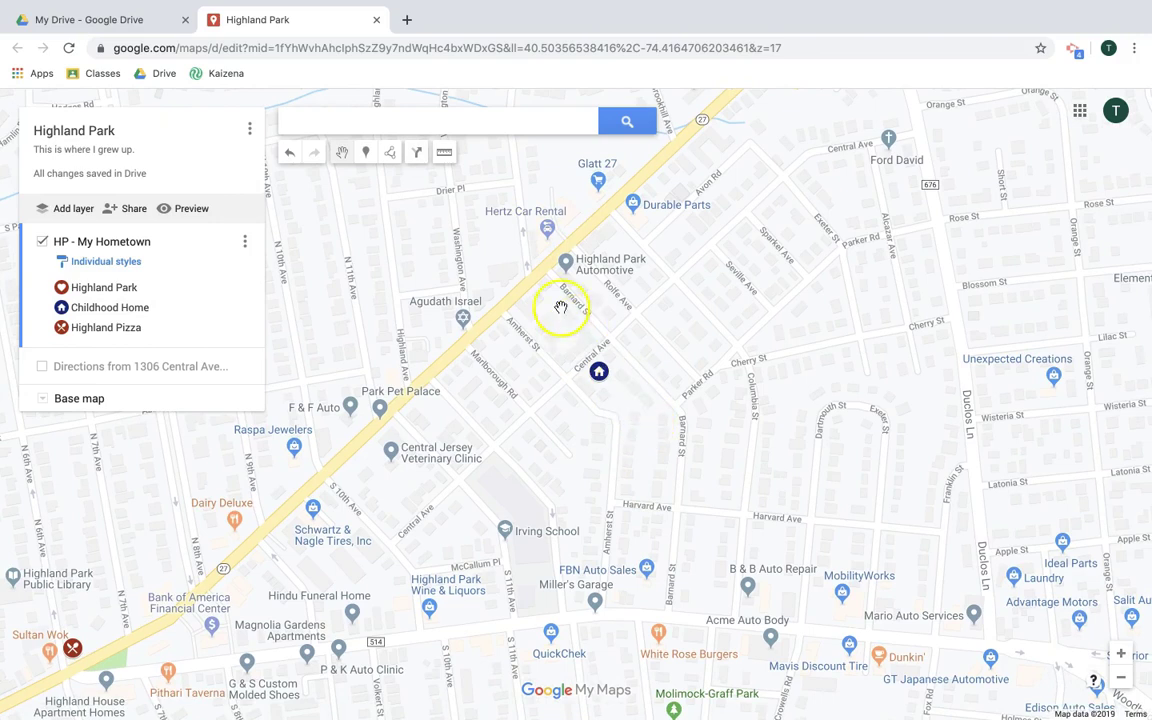
# Start a ruler measurement at Childhood Home and trace down Amherst St
pyautogui.click(444, 152)
pyautogui.click(570, 382)
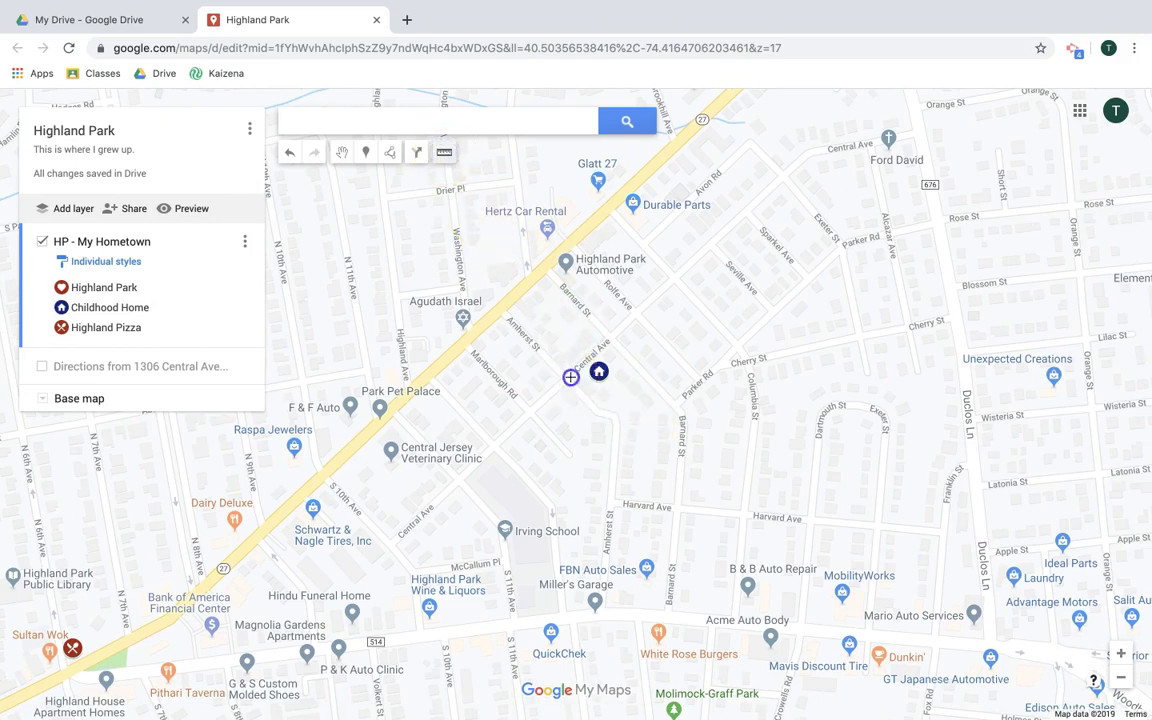
pyautogui.click(601, 410)
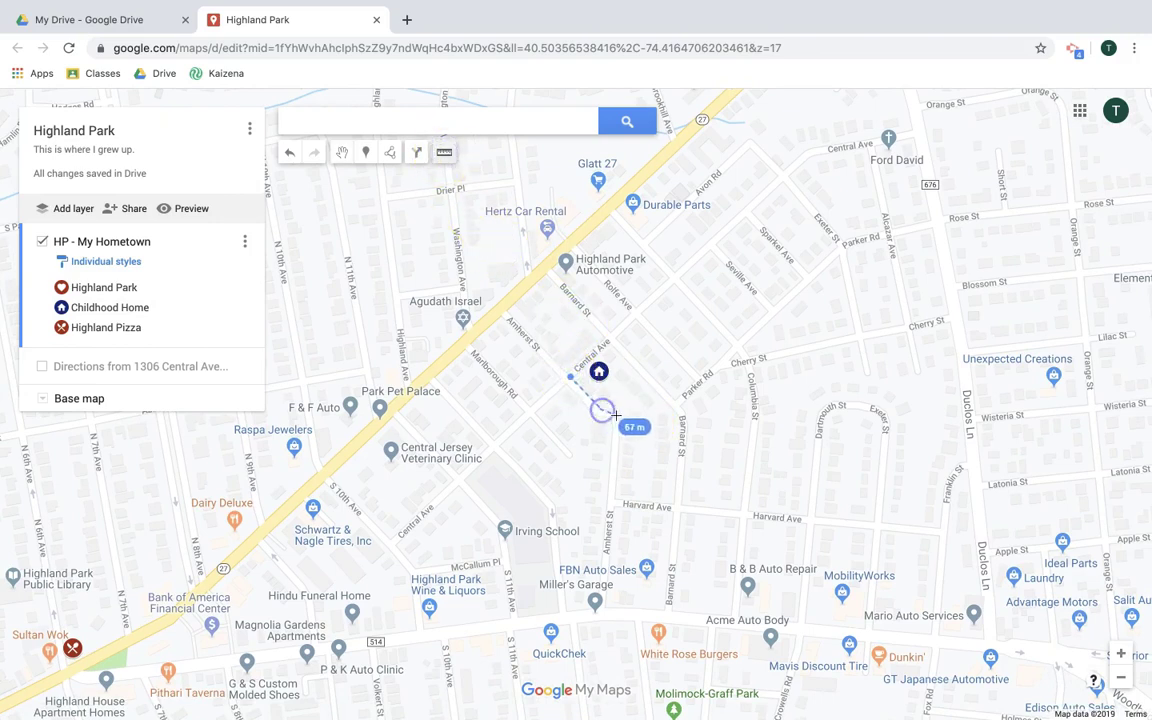
pyautogui.click(619, 416)
pyautogui.click(617, 476)
pyautogui.click(617, 489)
# Continue along Harvard Ave and Barnard St, close the block (501 m, 1.15 ha), then clear it
pyautogui.click(613, 497)
pyautogui.click(681, 509)
pyautogui.click(672, 501)
pyautogui.click(680, 421)
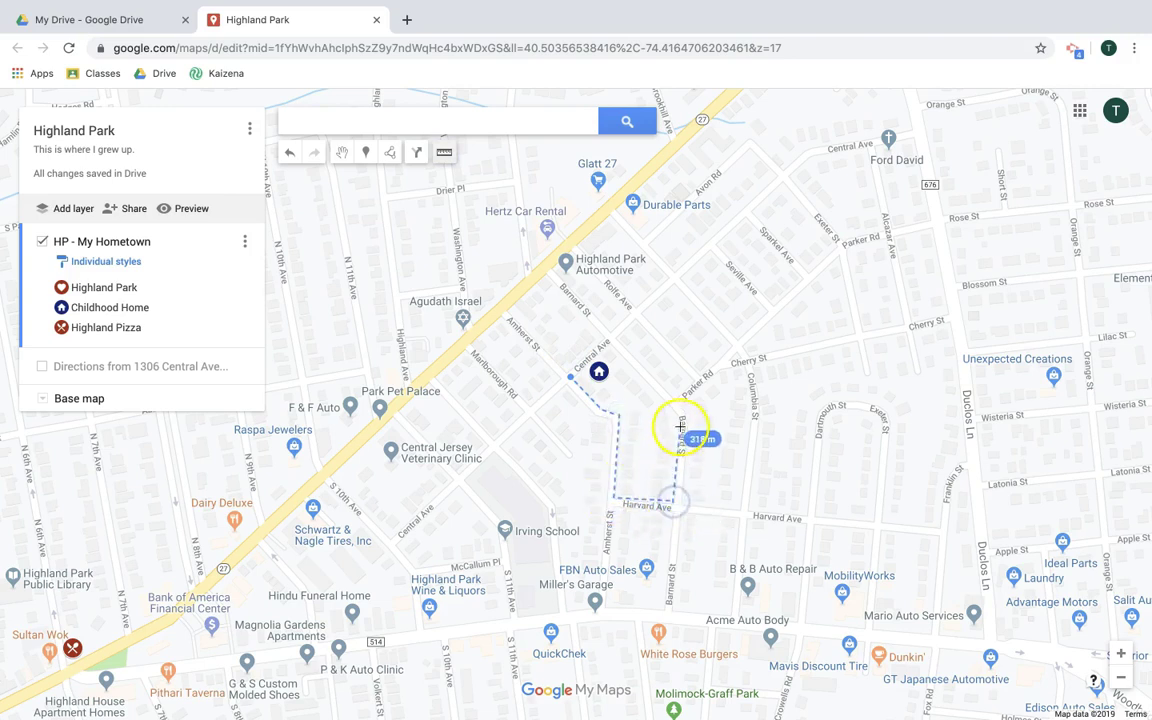
pyautogui.click(615, 355)
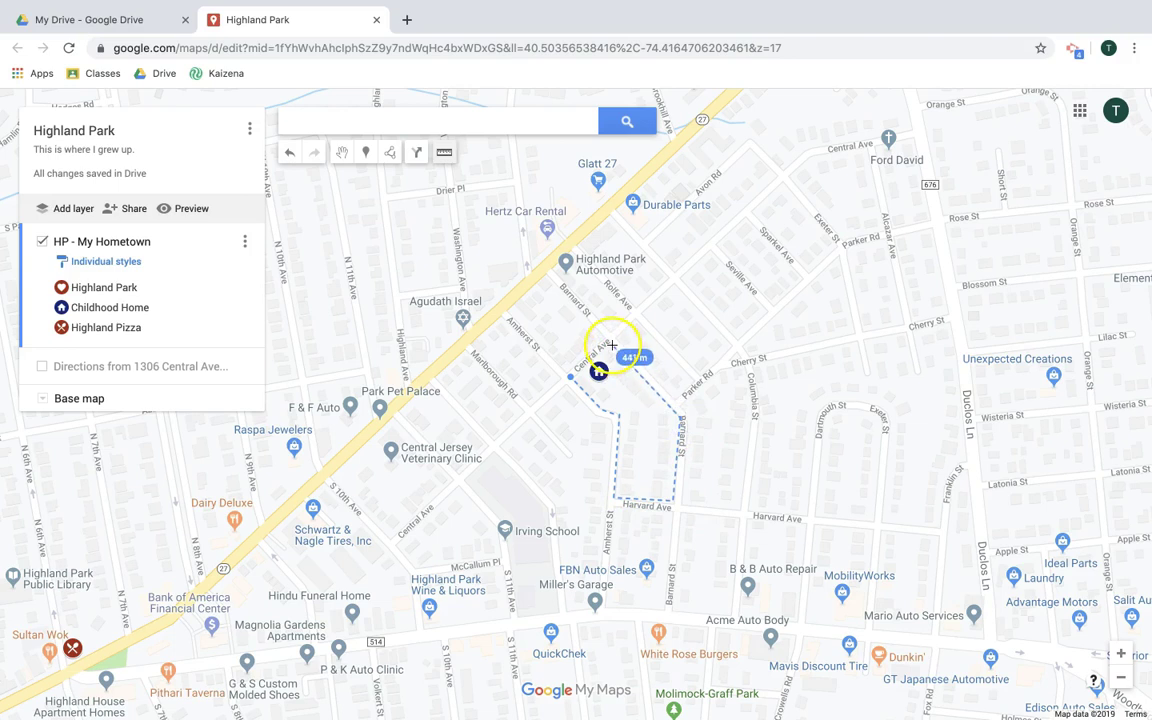
pyautogui.click(570, 377)
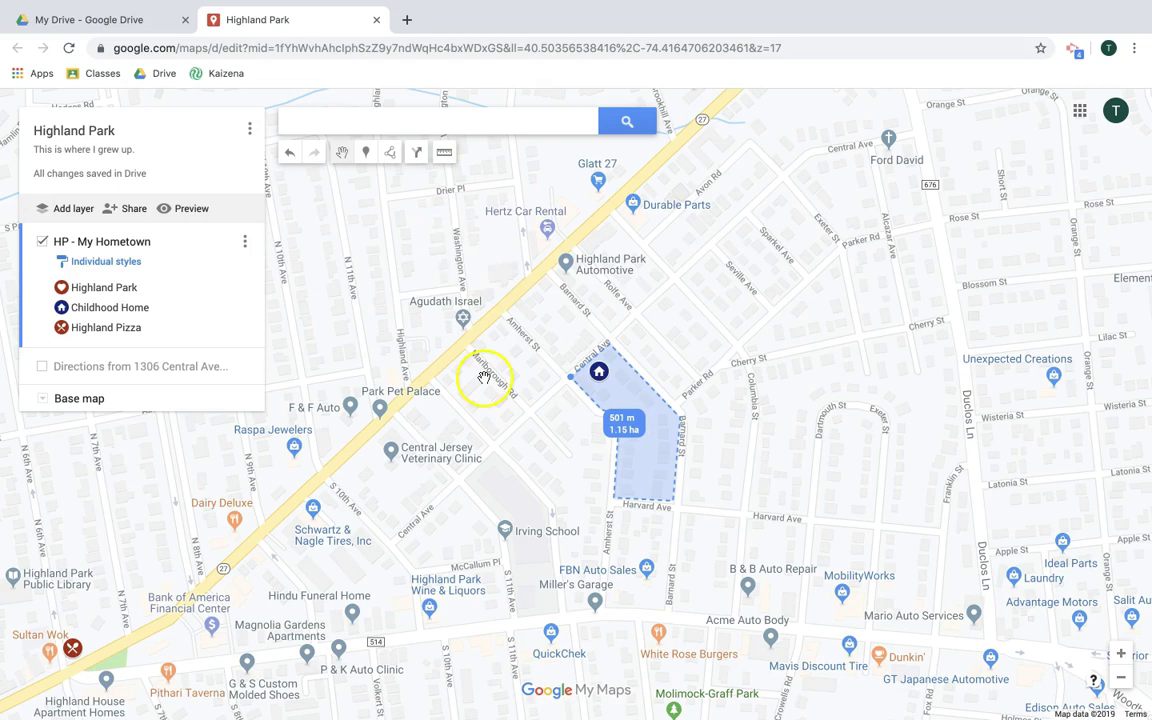
pyautogui.click(532, 391)
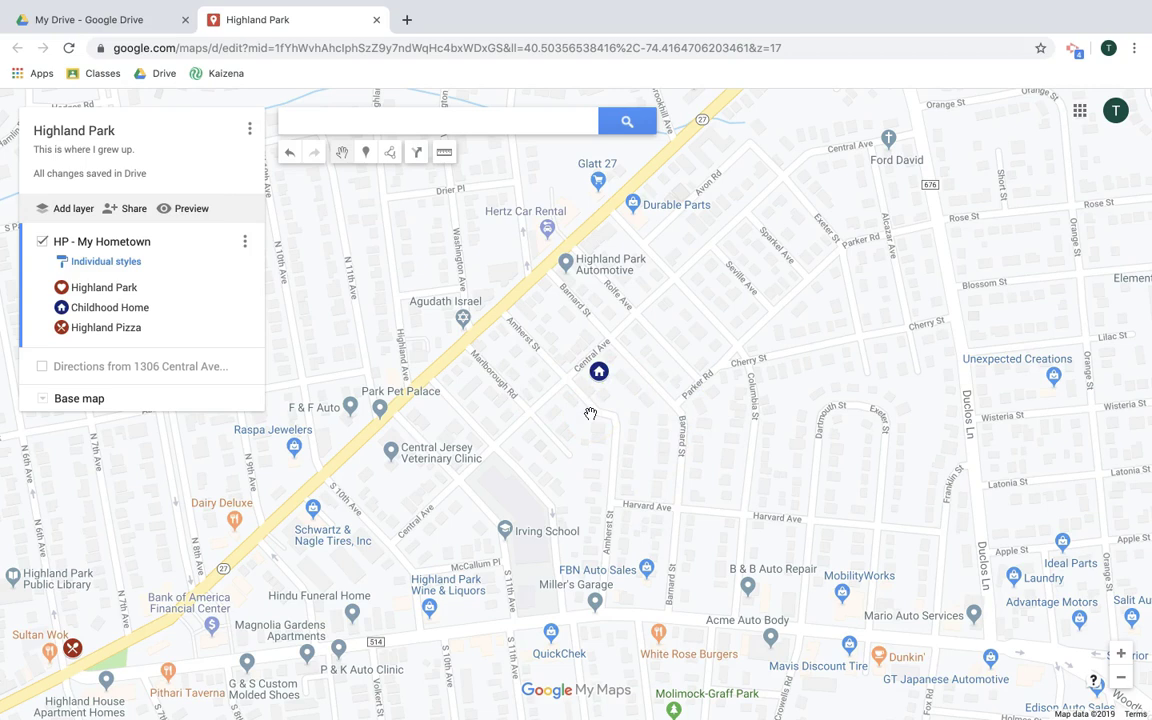
# Add a new layer named 'HP Measurements' and make it the active layer
pyautogui.click(435, 377)
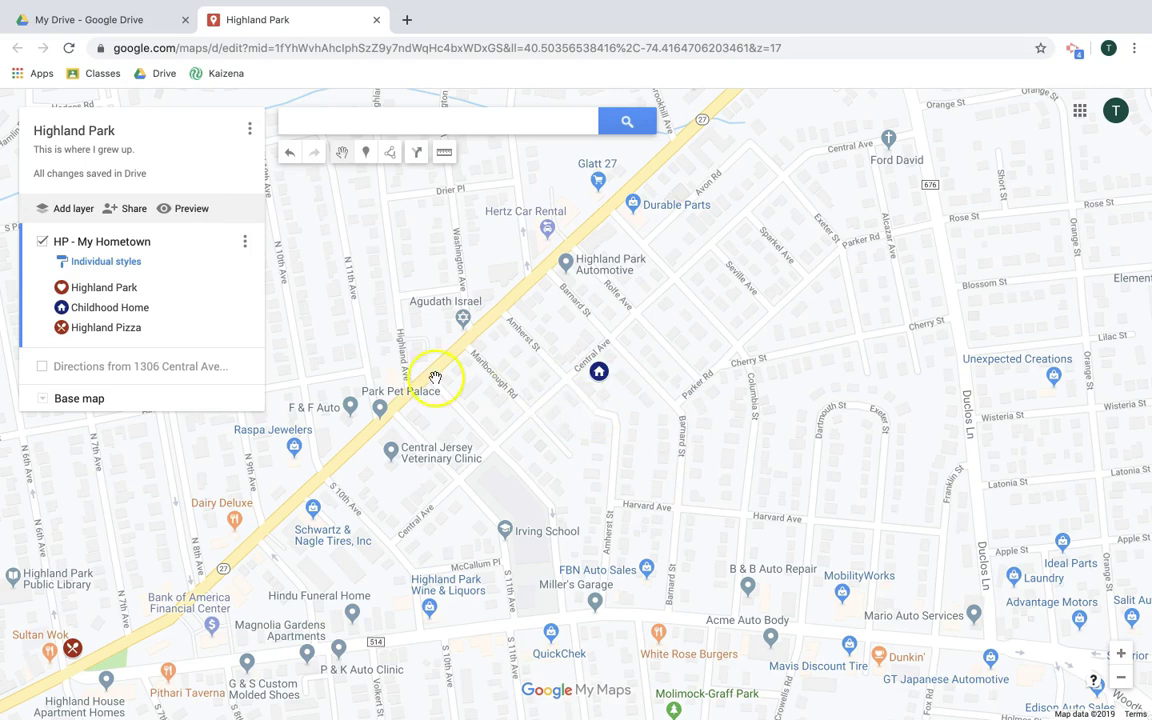
pyautogui.click(56, 208)
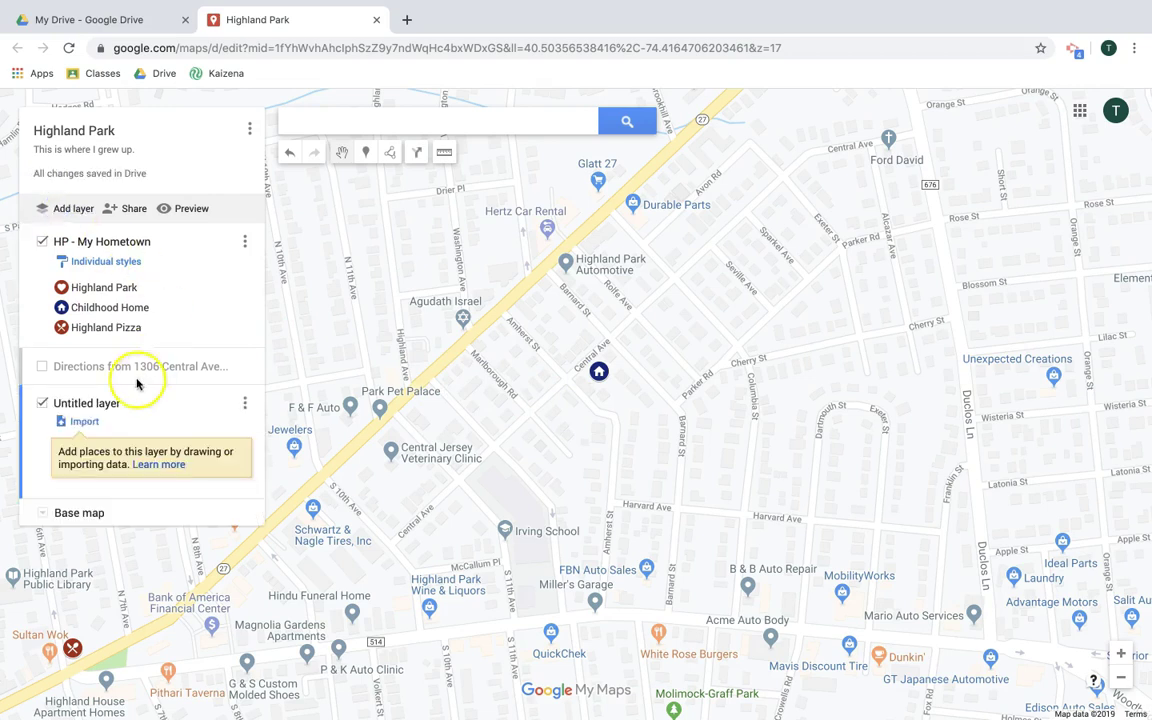
pyautogui.click(88, 402)
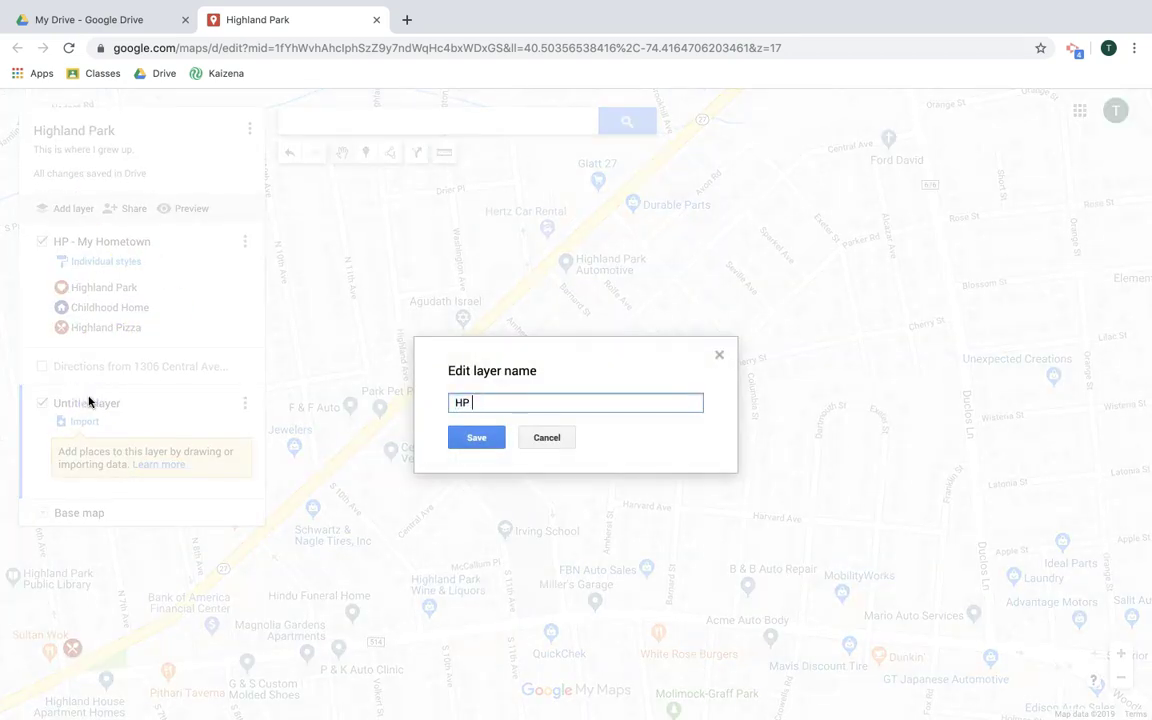
pyautogui.write('HP Measurements')
pyautogui.click(478, 441)
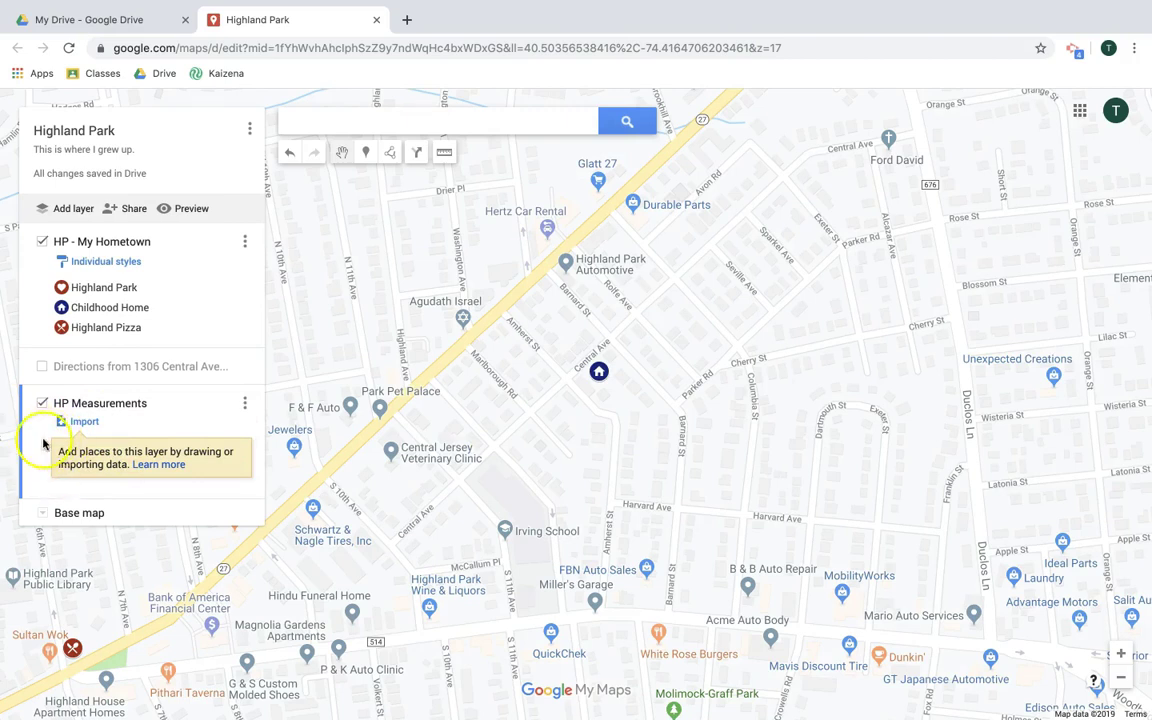
pyautogui.click(29, 321)
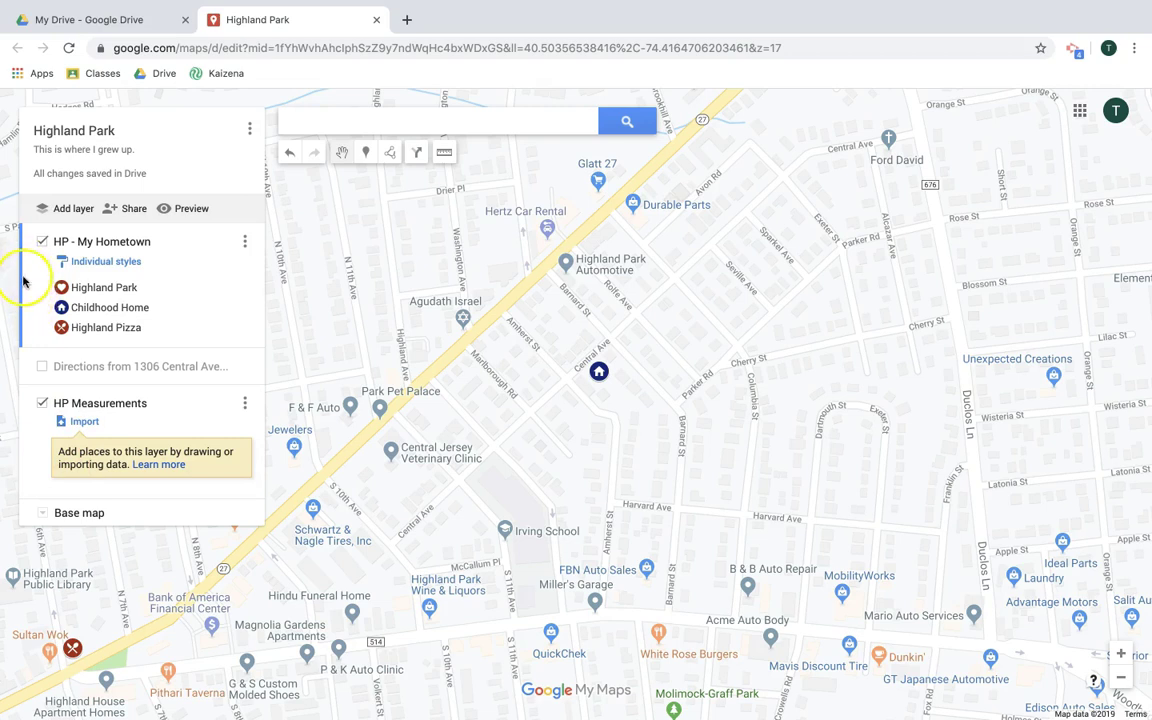
pyautogui.click(26, 445)
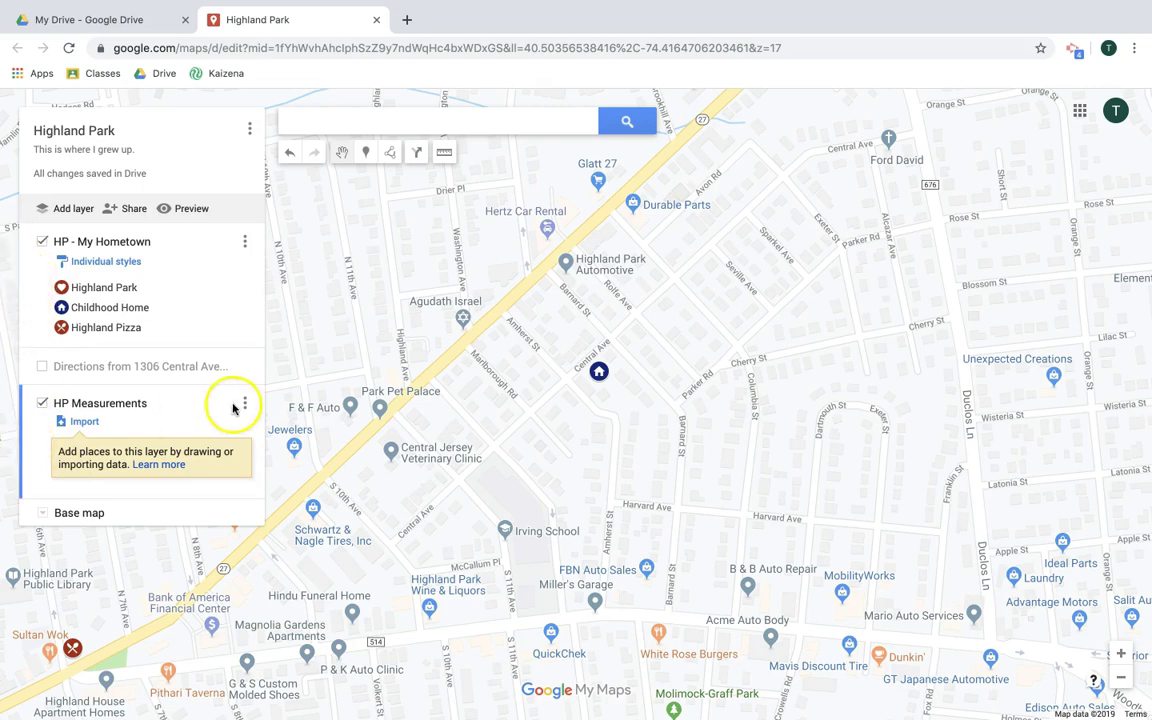
# Draw an 809 m line from Childhood Home down Route 27 to Highland Pizza
pyautogui.click(390, 158)
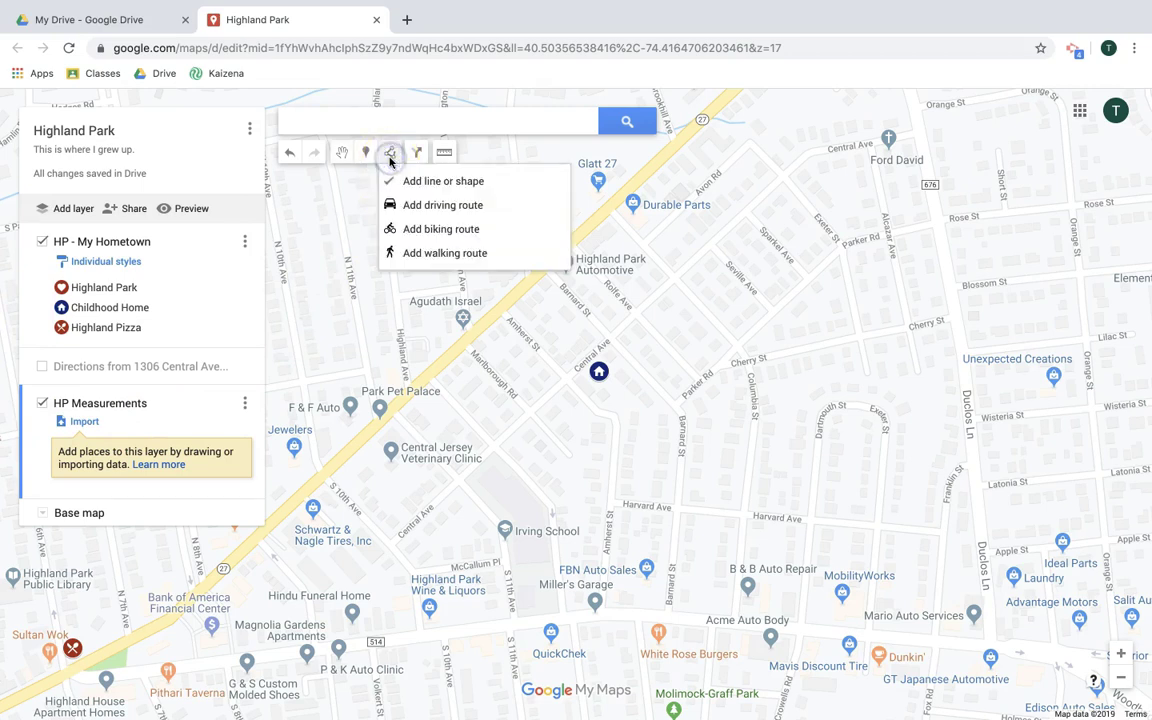
pyautogui.click(435, 181)
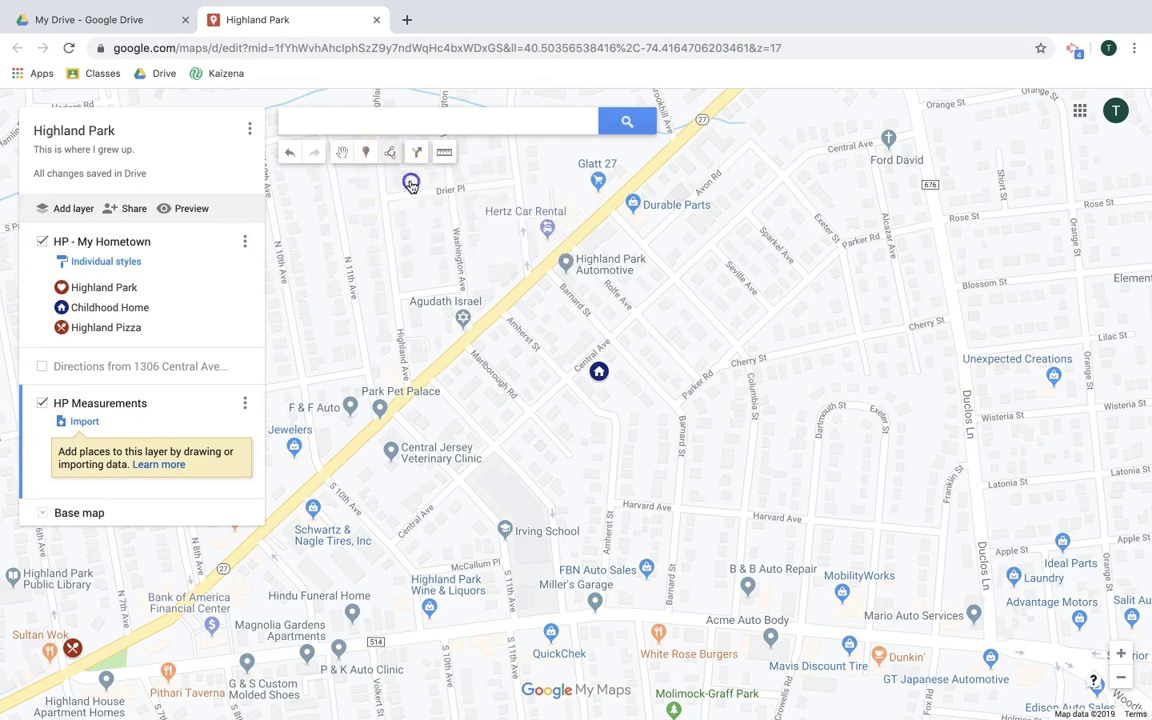
pyautogui.click(589, 358)
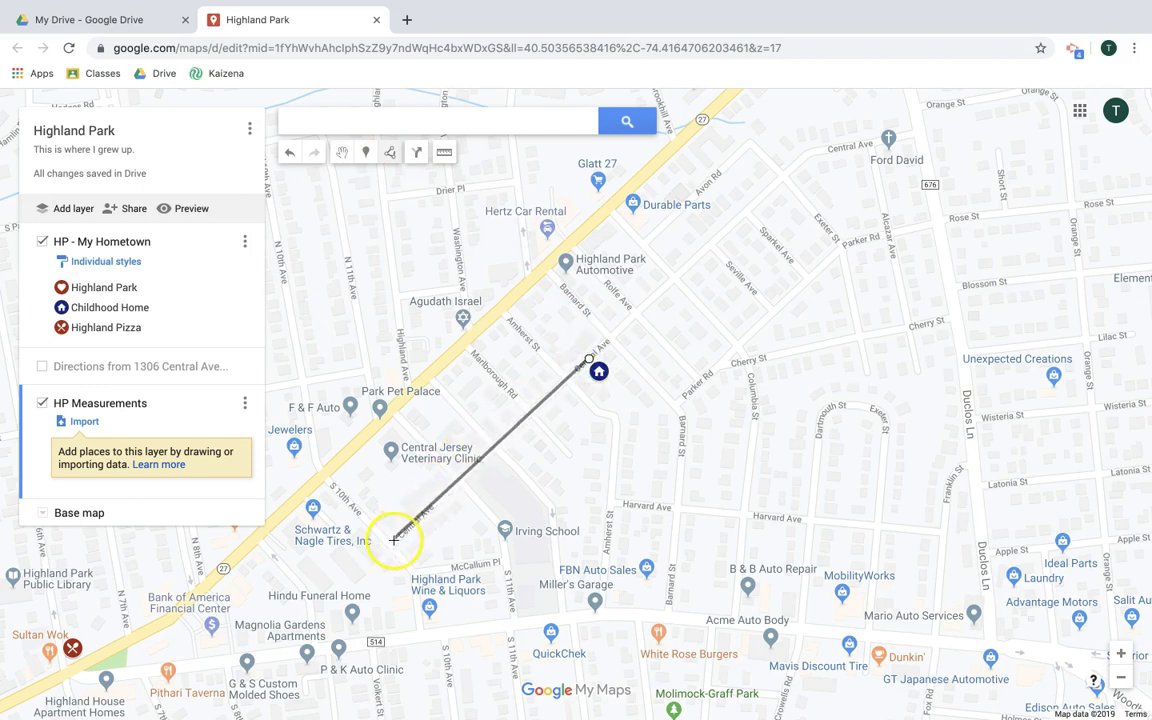
pyautogui.click(390, 544)
pyautogui.doubleClick(322, 475)
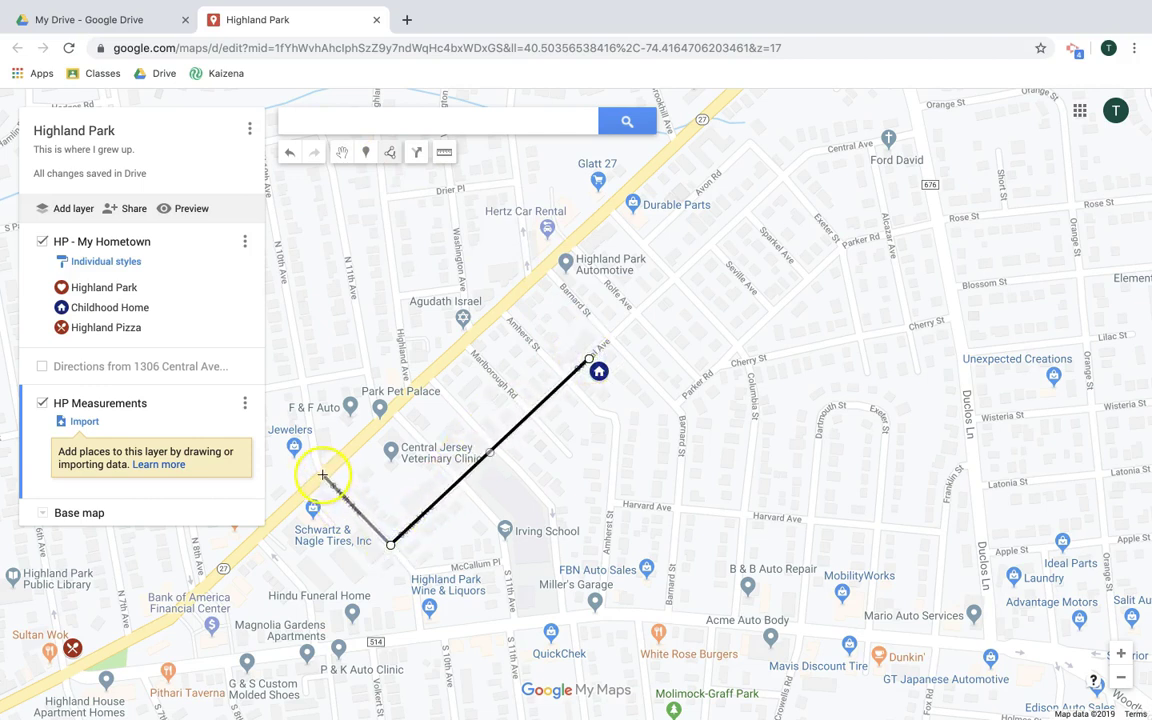
pyautogui.moveTo(320, 475); pyautogui.dragTo(210, 590)
pyautogui.click(179, 621)
pyautogui.click(118, 630)
pyautogui.doubleClick(71, 660)
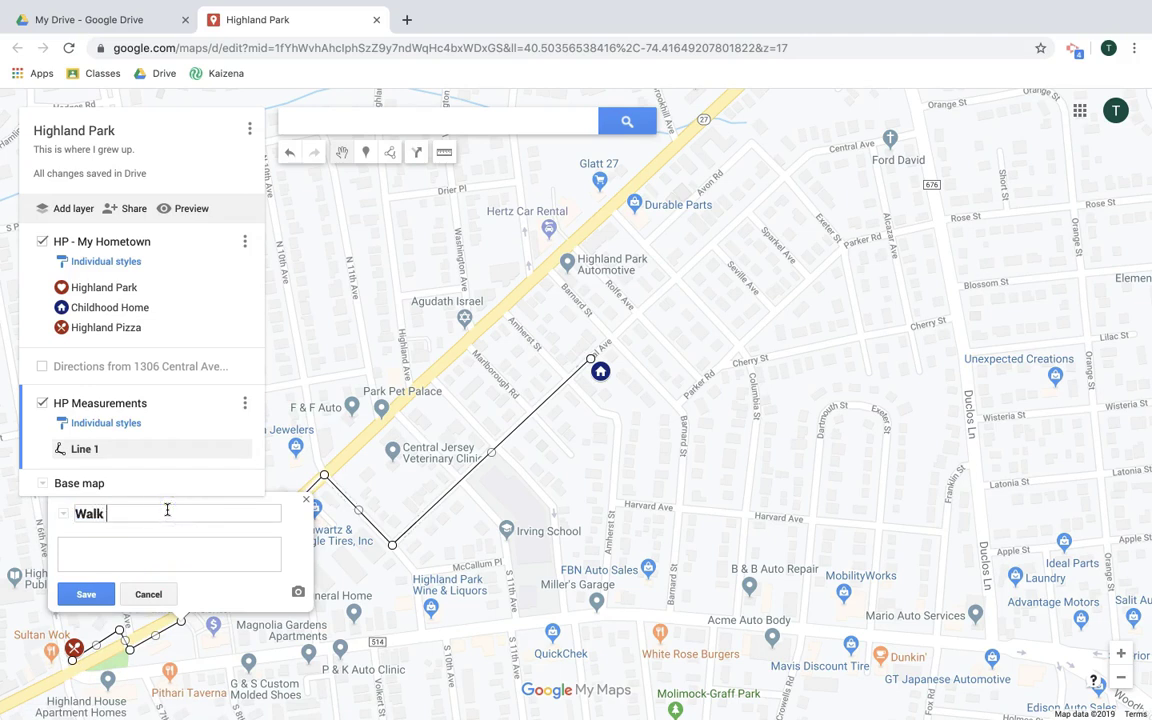
# Name the line 'Walk to Pizza' and save it
pyautogui.write('Walk to Pizza')
pyautogui.click(175, 548)
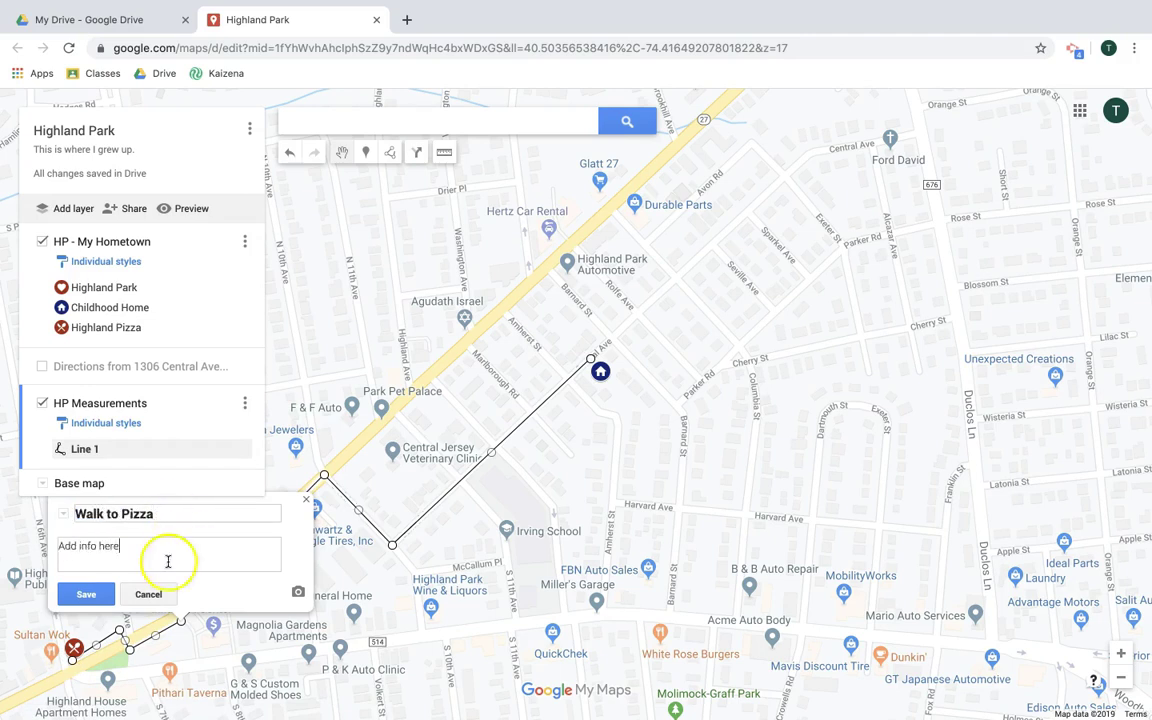
pyautogui.click(77, 610)
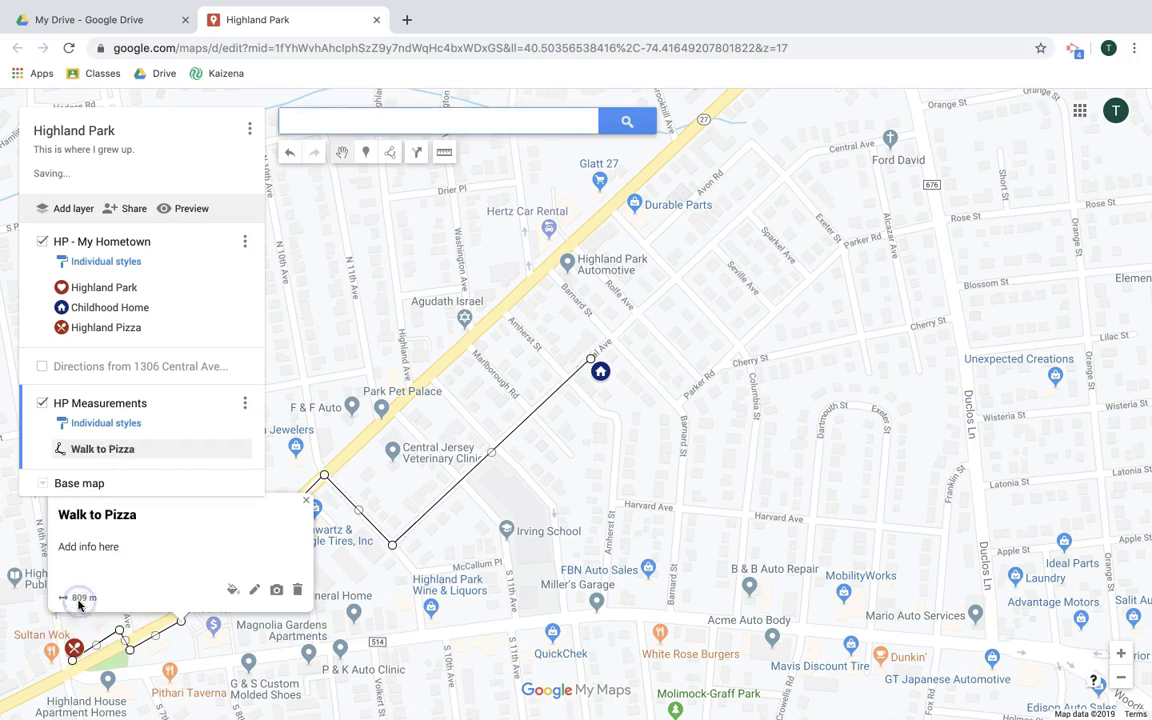
# Restyle the Walk to Pizza line orange with a thicker width
pyautogui.click(232, 589)
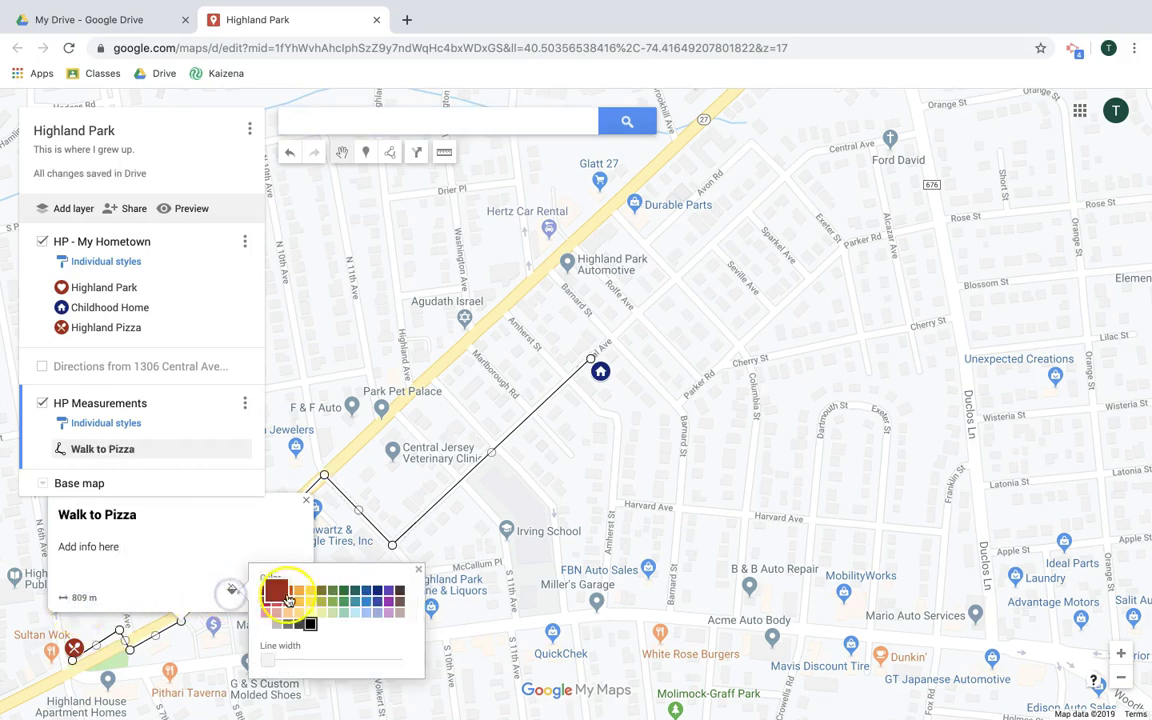
pyautogui.click(296, 595)
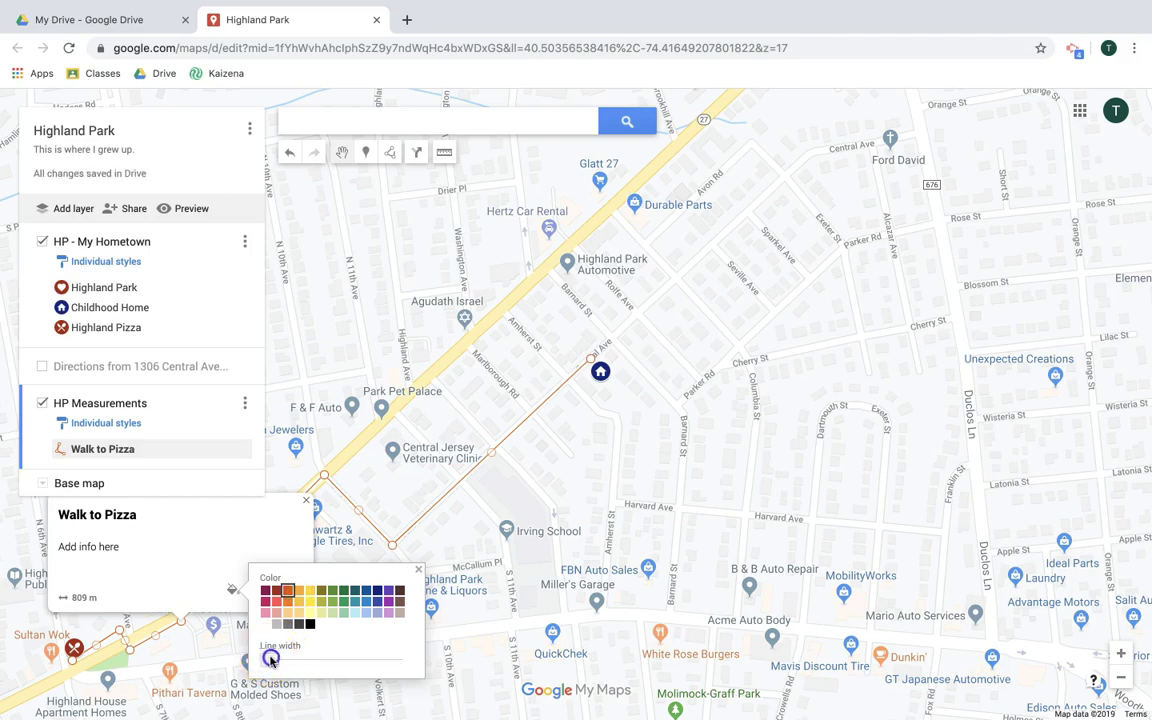
pyautogui.moveTo(267, 659); pyautogui.dragTo(295, 660)
pyautogui.click(418, 569)
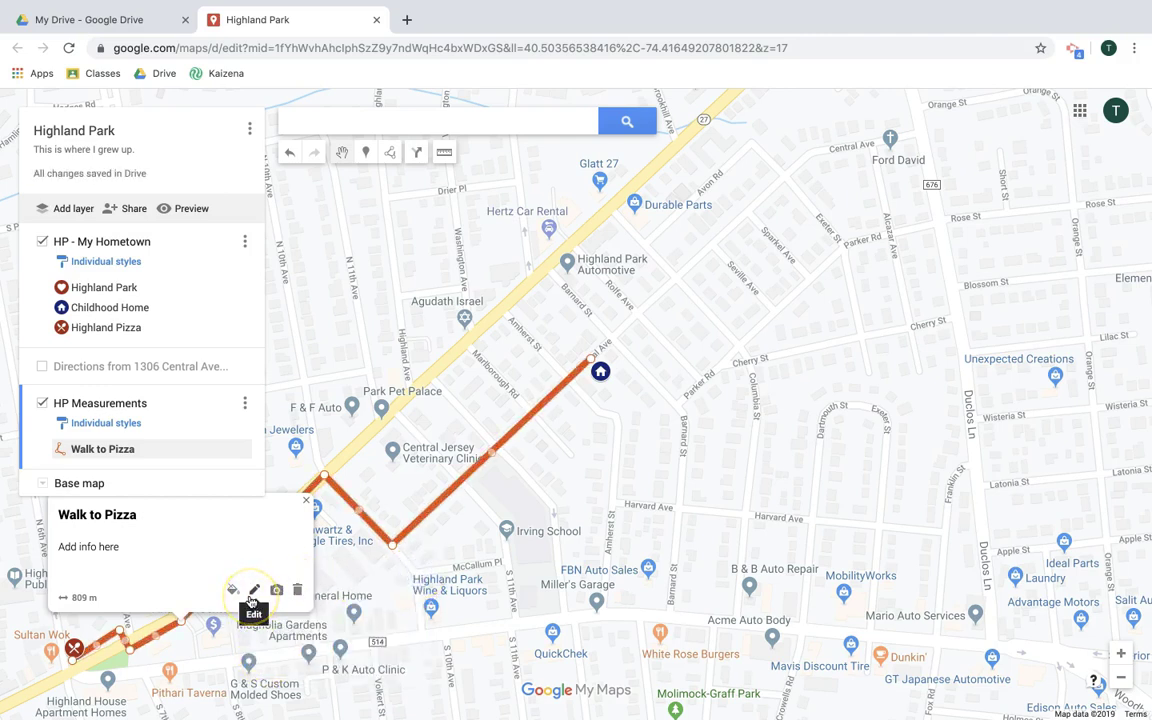
pyautogui.click(305, 501)
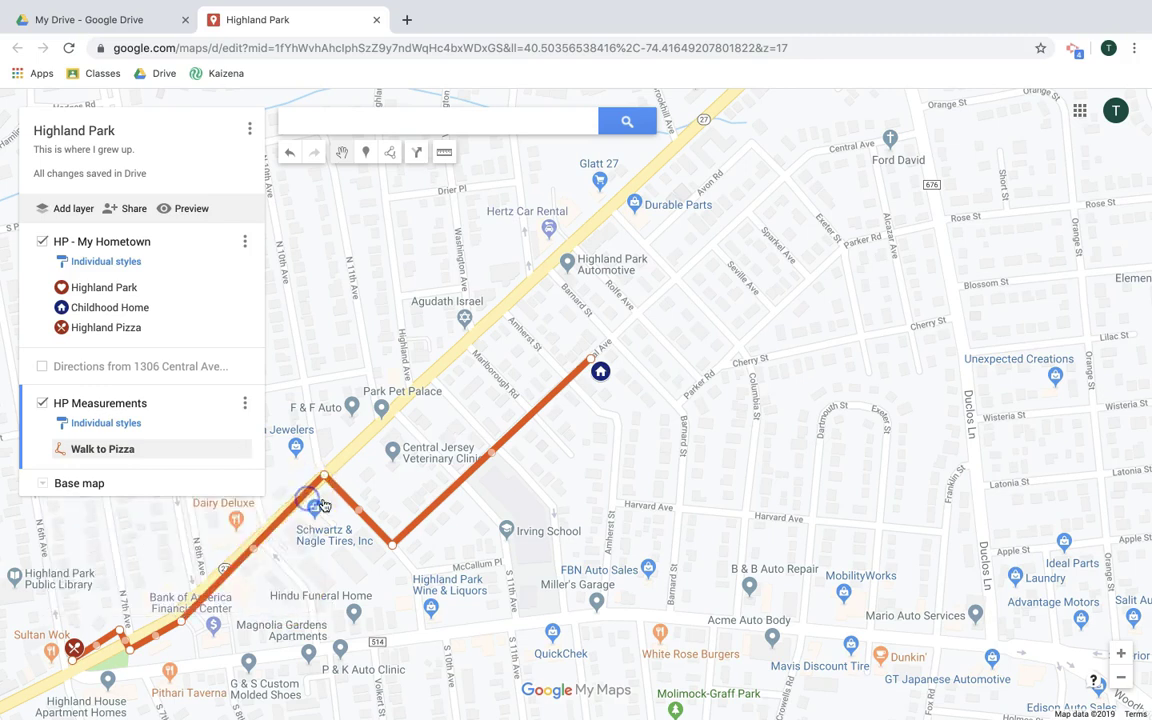
# Zoom out one level and pan so the whole walk route and hometown pins fit
pyautogui.moveTo(548, 496); pyautogui.dragTo(936, 412)
pyautogui.click(1124, 686)
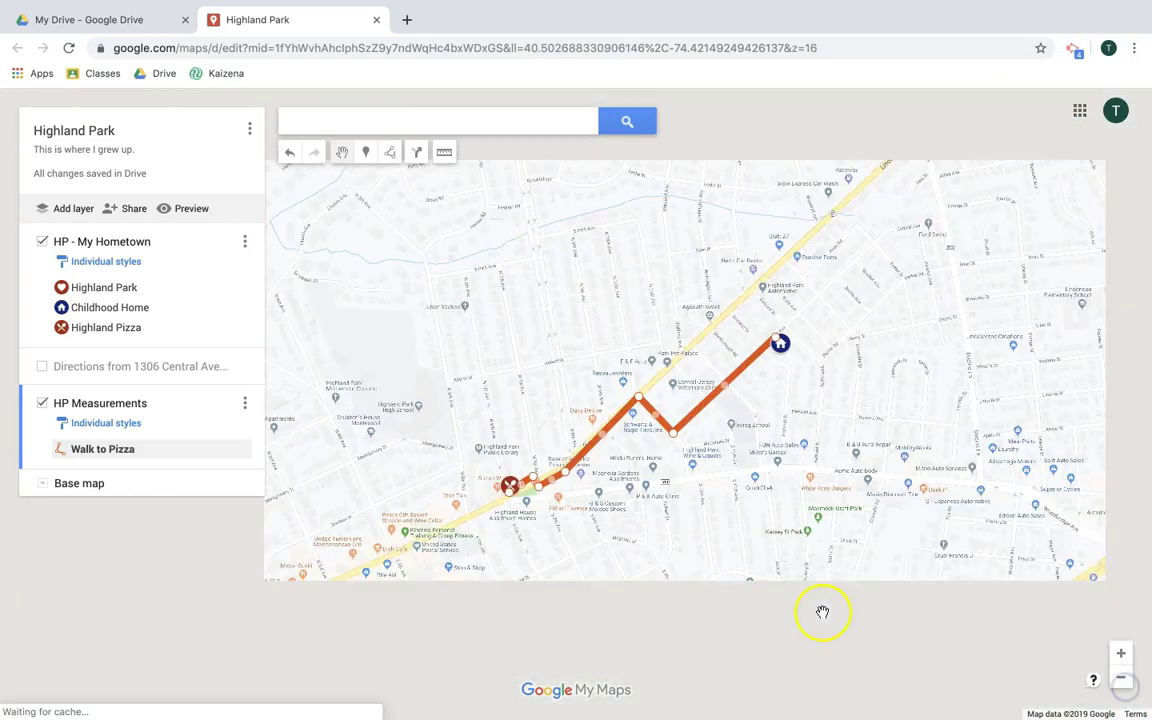
pyautogui.moveTo(465, 386); pyautogui.dragTo(532, 415)
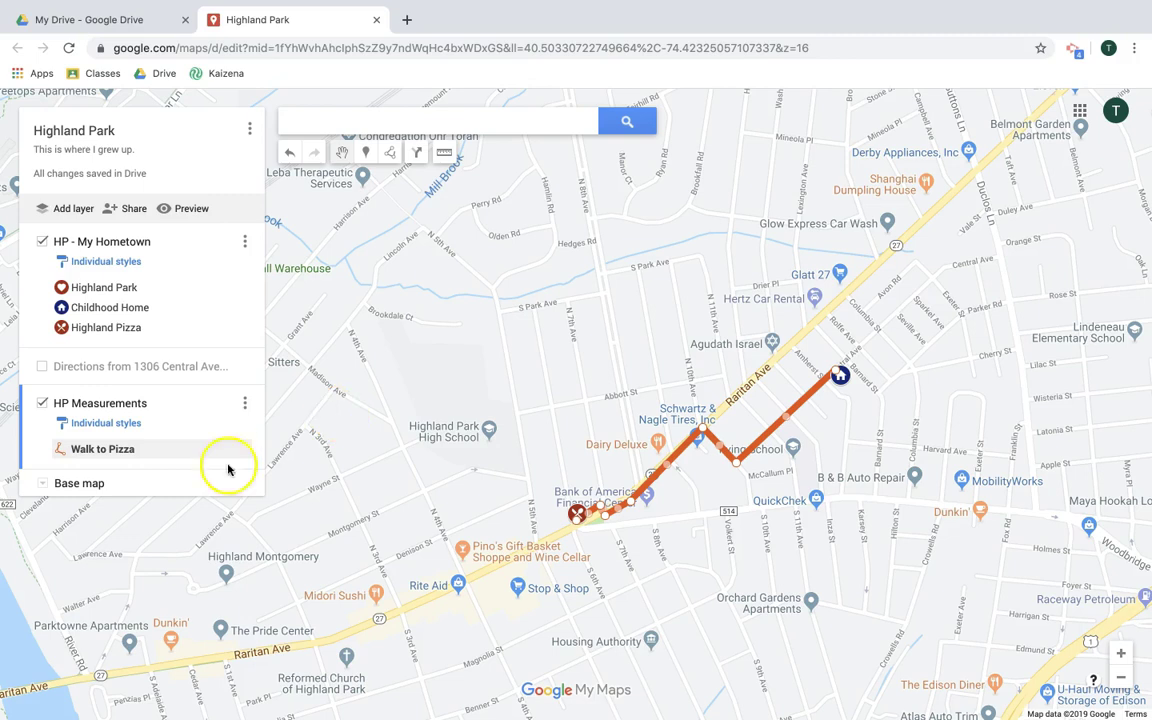
# Switch to the Satellite base map and centre a close-up on Highland Park High School's grounds
pyautogui.click(43, 486)
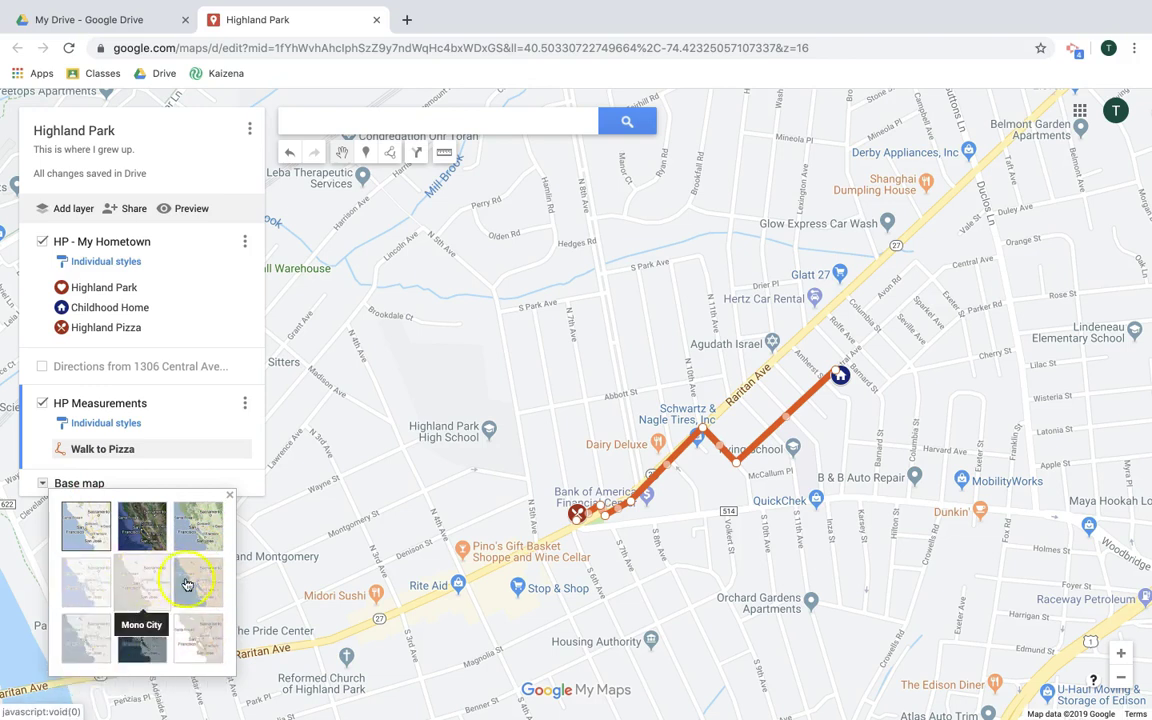
pyautogui.click(149, 535)
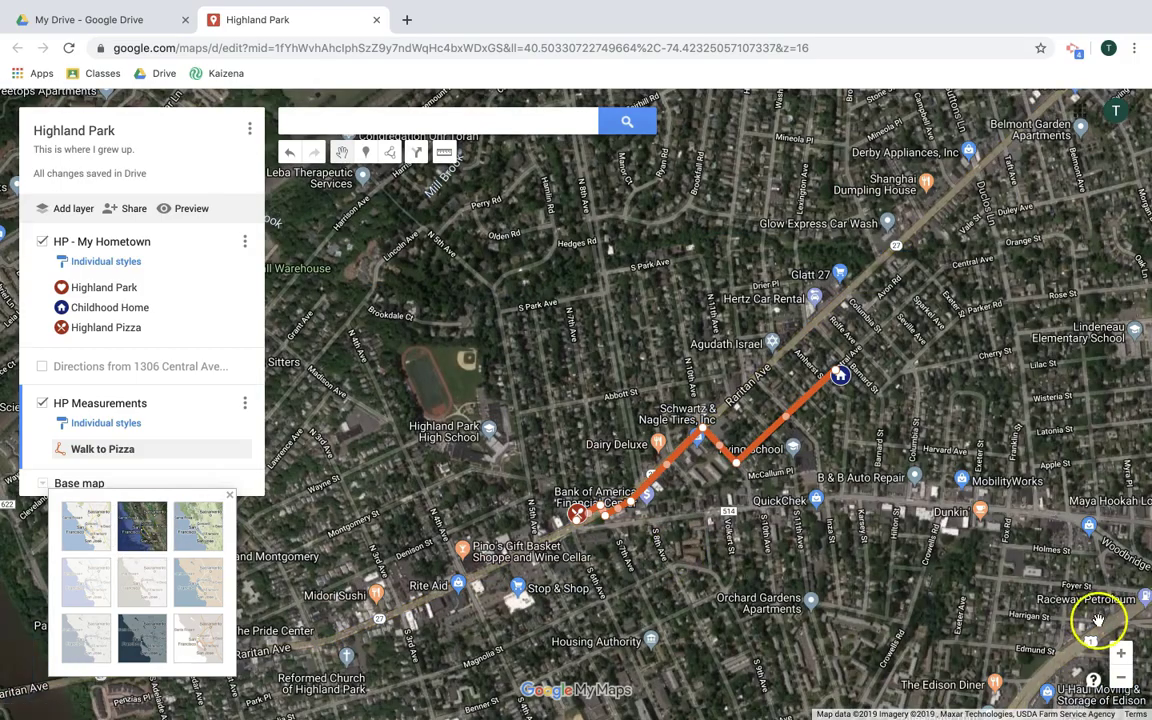
pyautogui.scroll(5, 1010, 585)
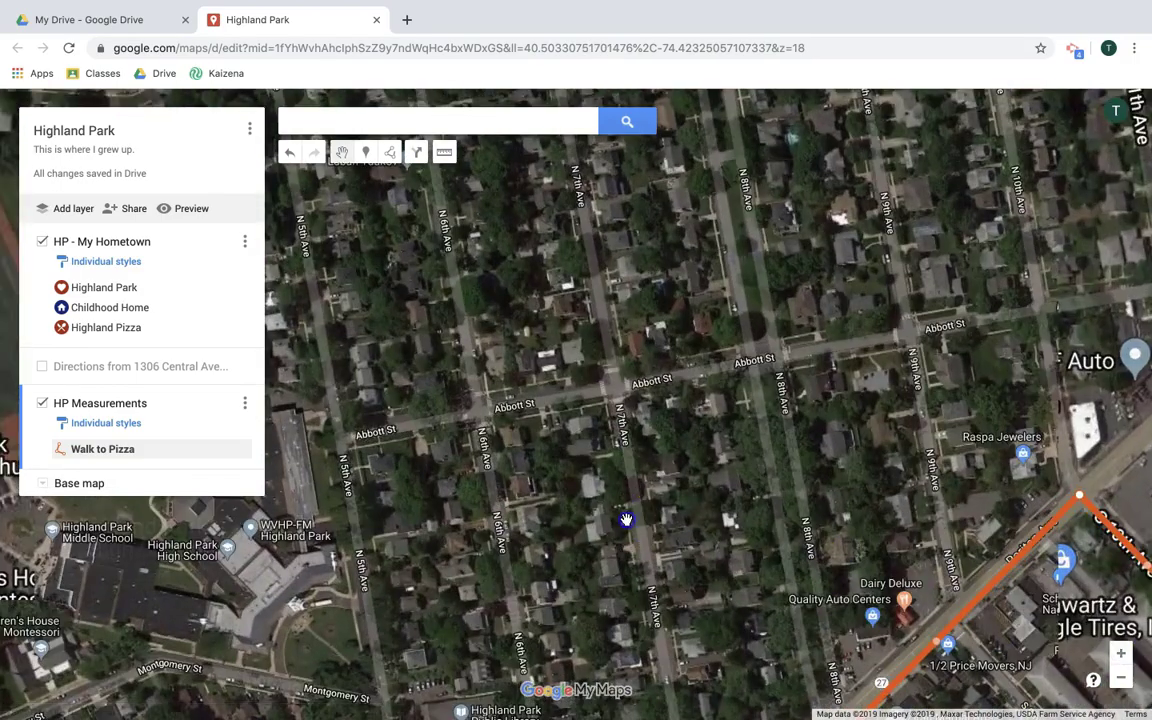
pyautogui.moveTo(626, 519); pyautogui.dragTo(1118, 491)
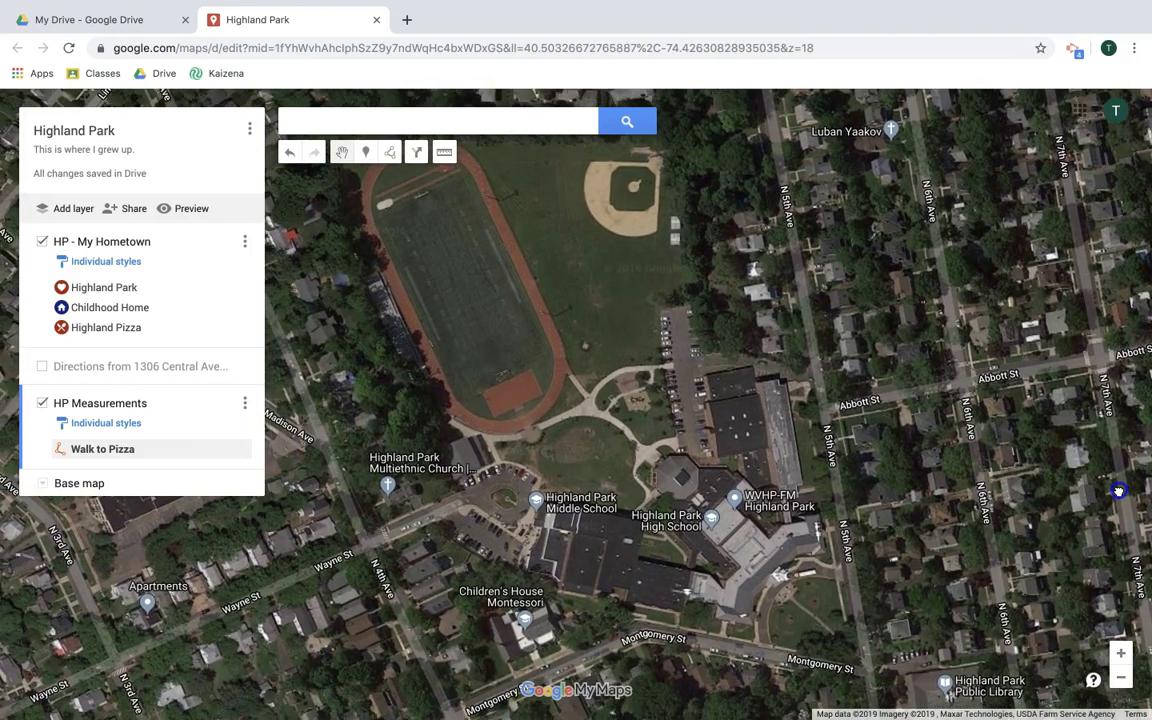
pyautogui.click(550, 447)
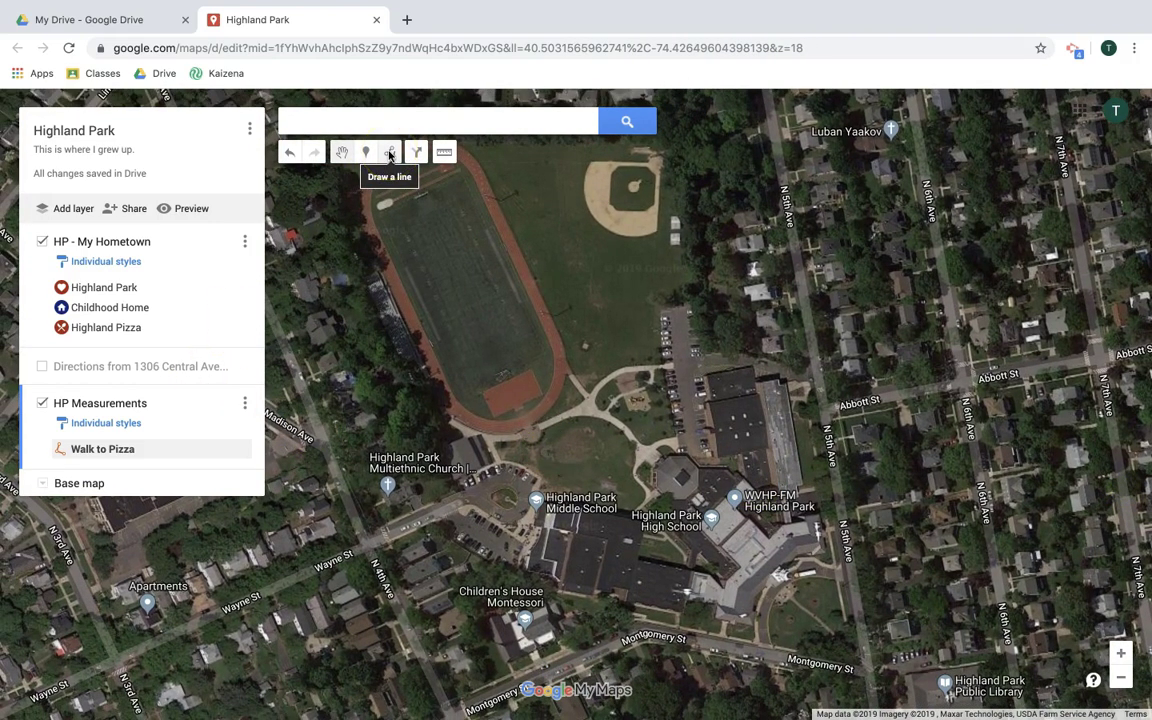
pyautogui.click(389, 155)
# Start a shape at Montgomery St and N 5th Ave, outlining northwest past the Multiethnic Church
pyautogui.click(412, 180)
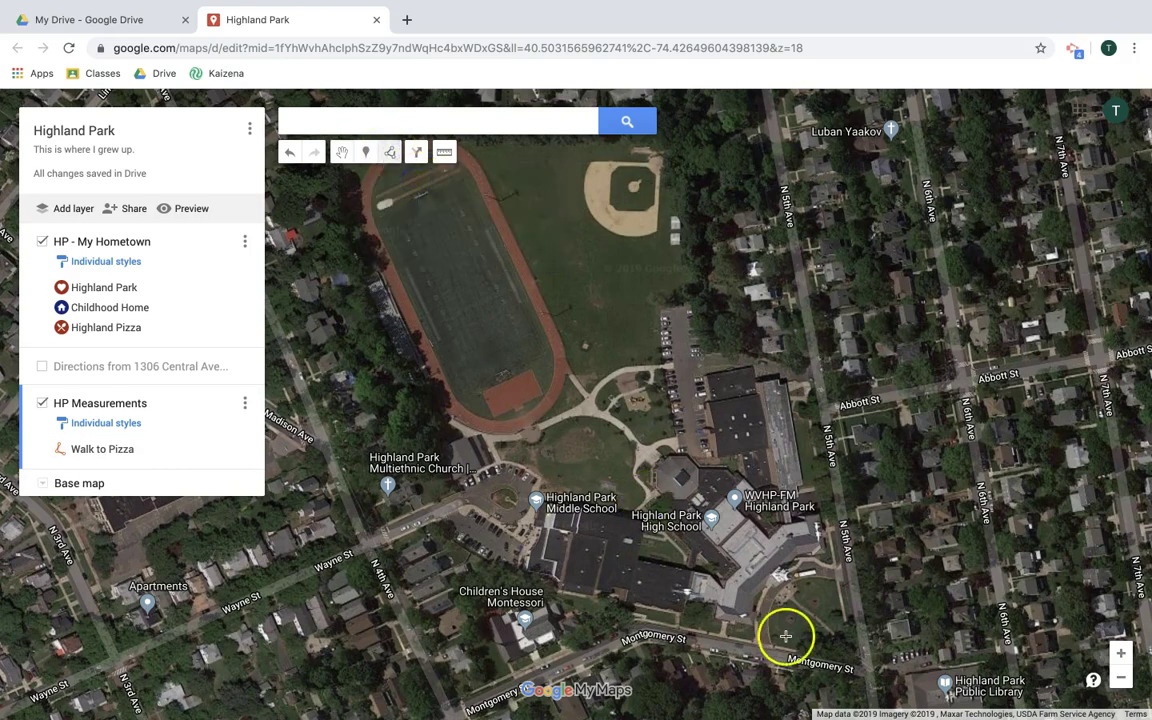
pyautogui.click(857, 662)
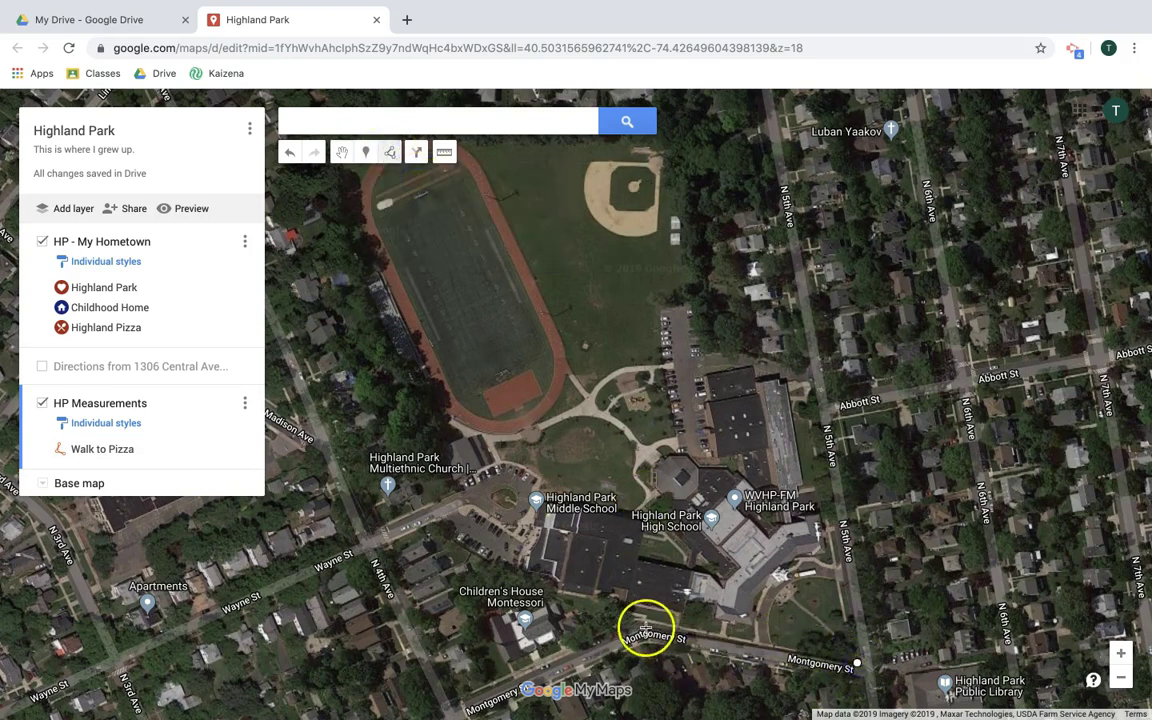
pyautogui.click(546, 603)
pyautogui.click(500, 578)
pyautogui.click(449, 540)
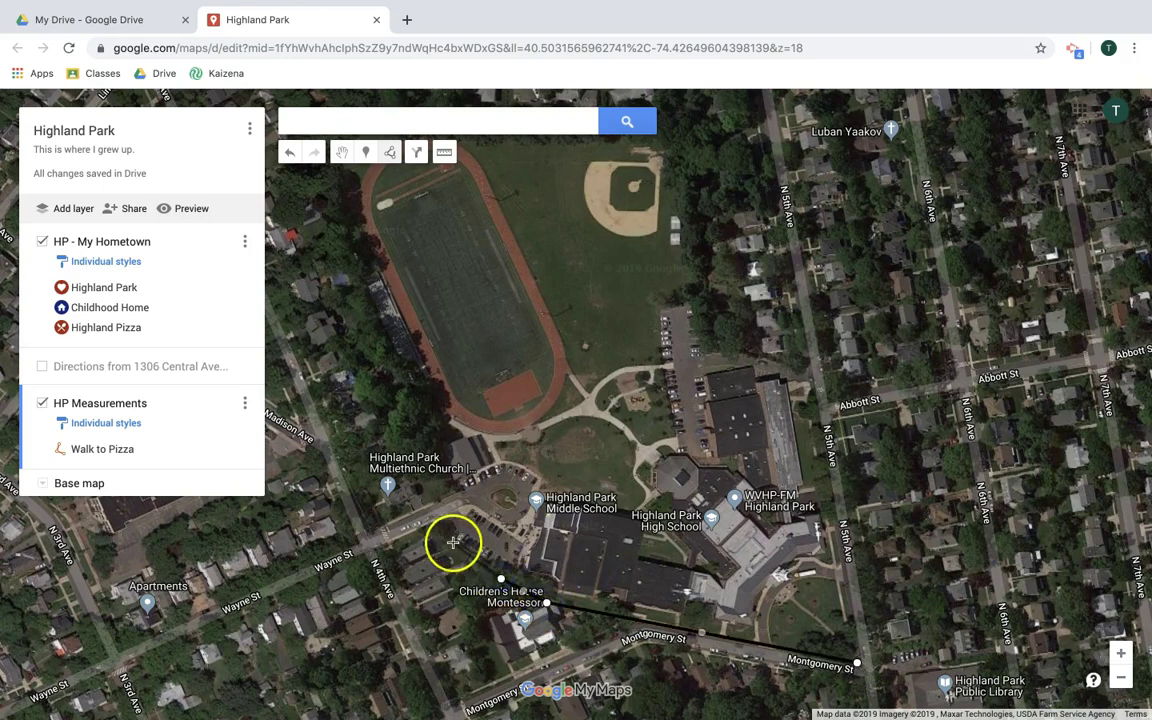
pyautogui.click(457, 484)
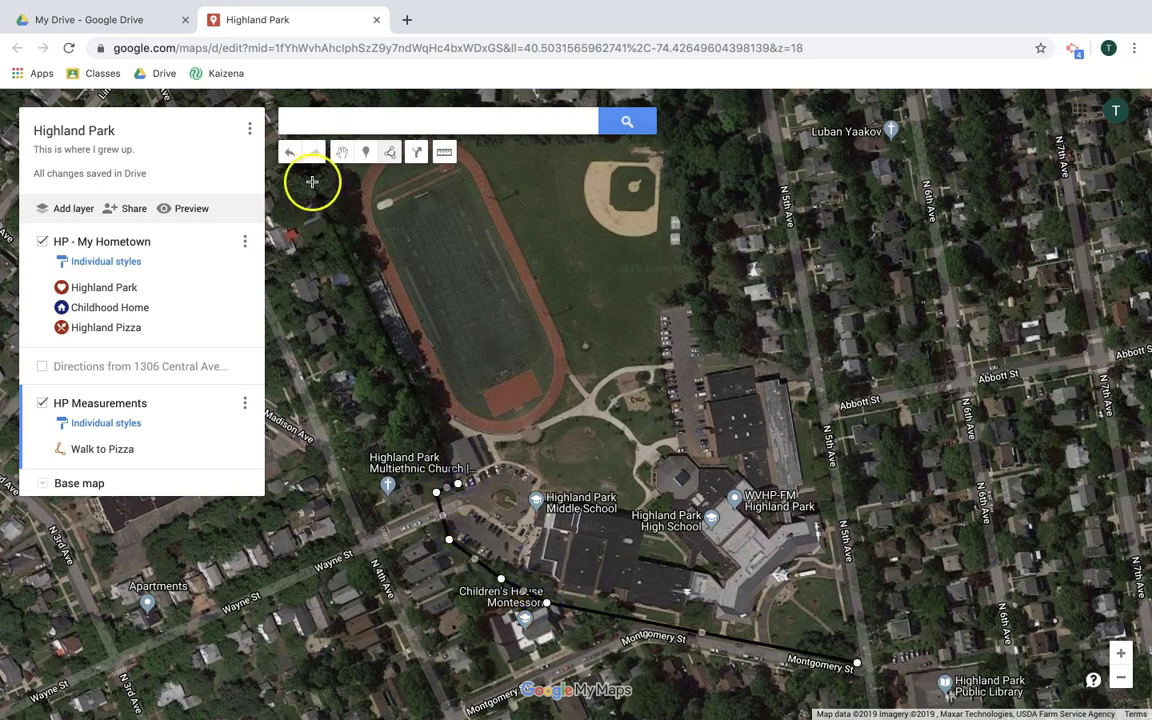
# Continue the outline around the track, ball field, Abbott St and N 5th Ave, closing Polygon 2
pyautogui.moveTo(277, 103)
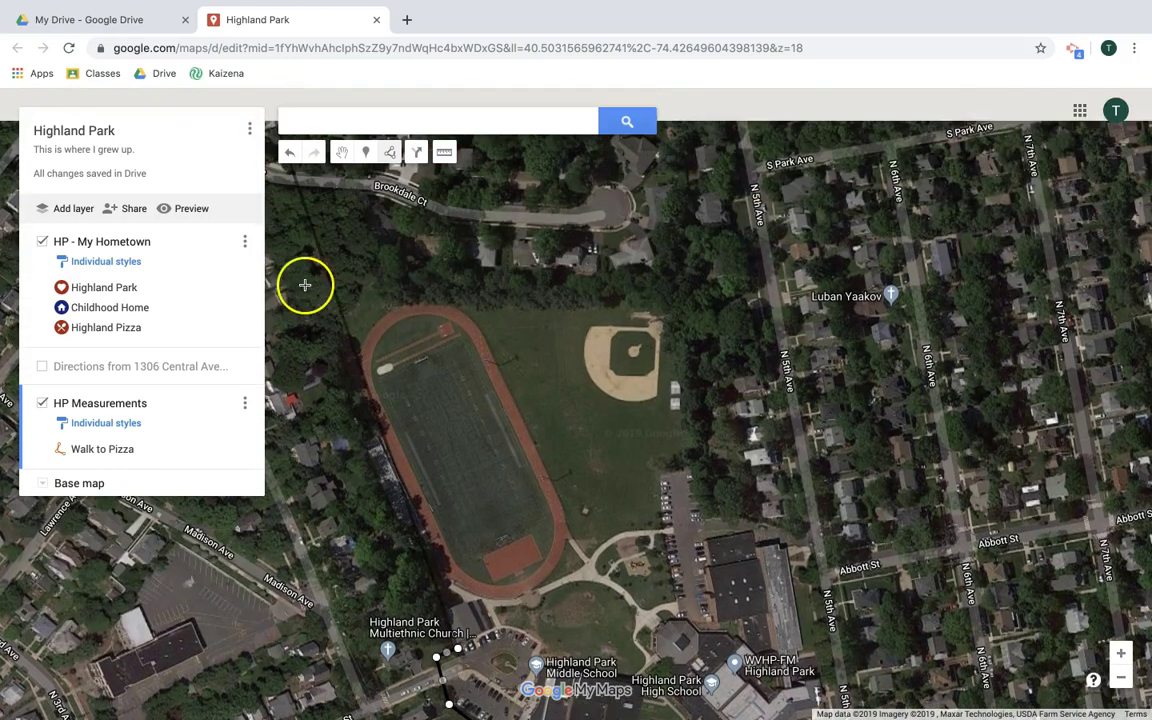
pyautogui.click(313, 354)
pyautogui.click(388, 283)
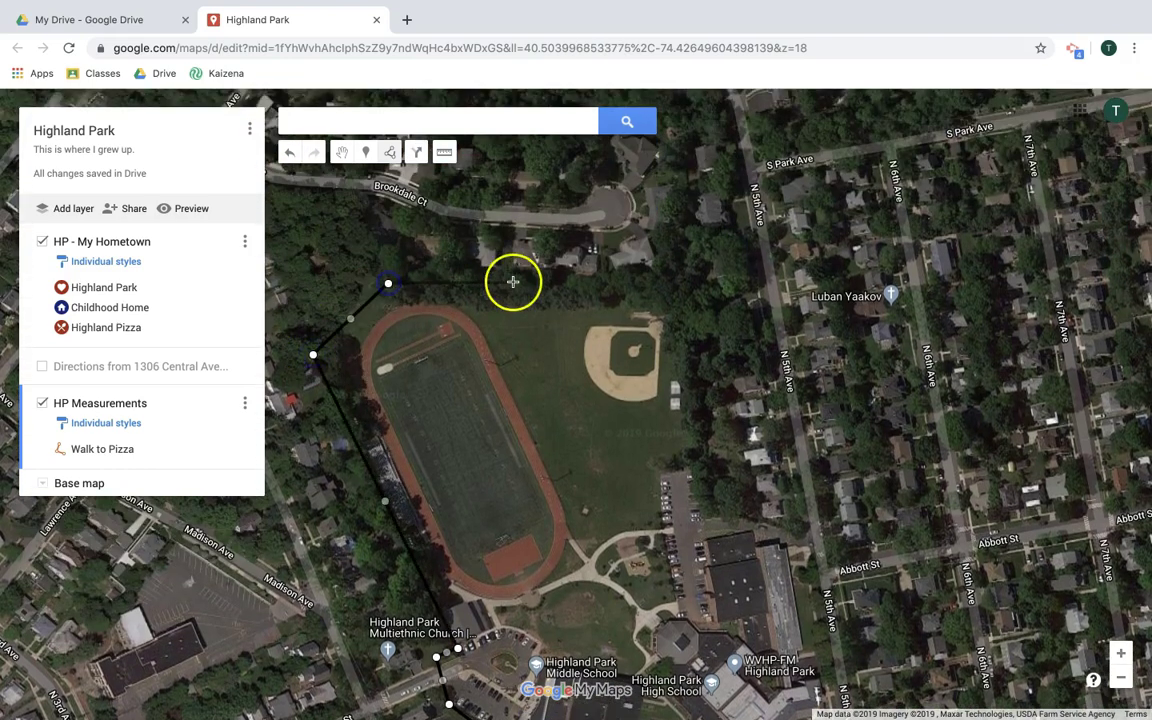
pyautogui.click(689, 293)
pyautogui.click(726, 521)
pyautogui.click(780, 536)
pyautogui.click(817, 546)
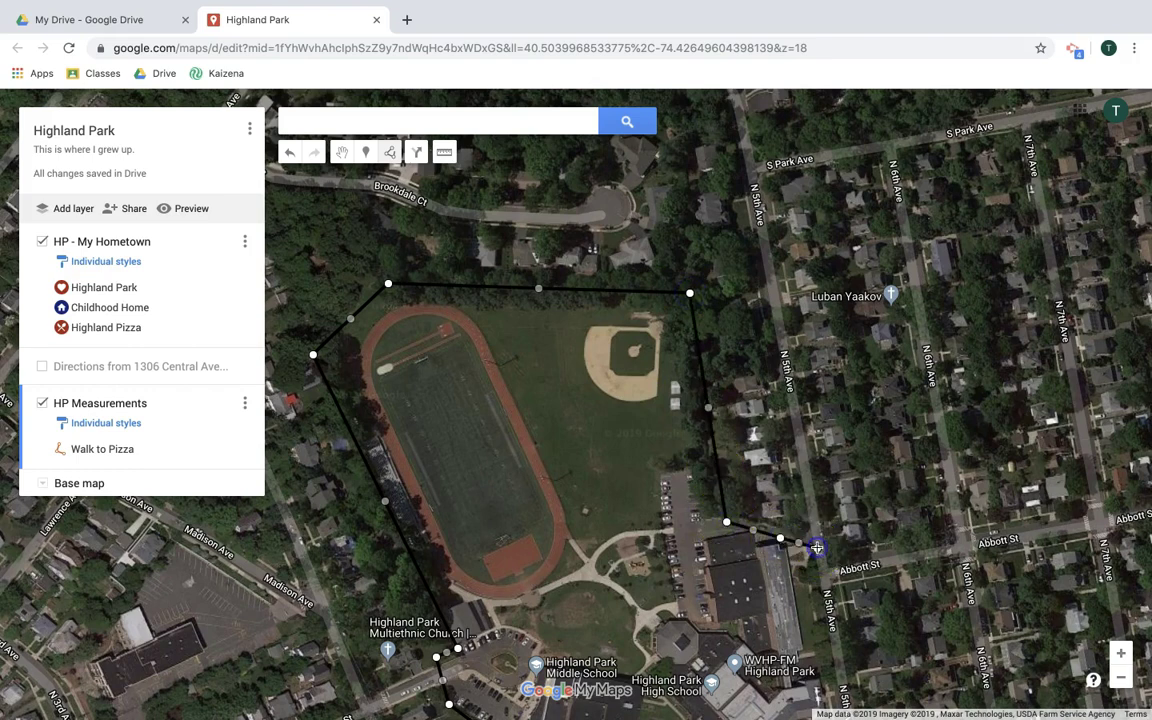
pyautogui.click(848, 718)
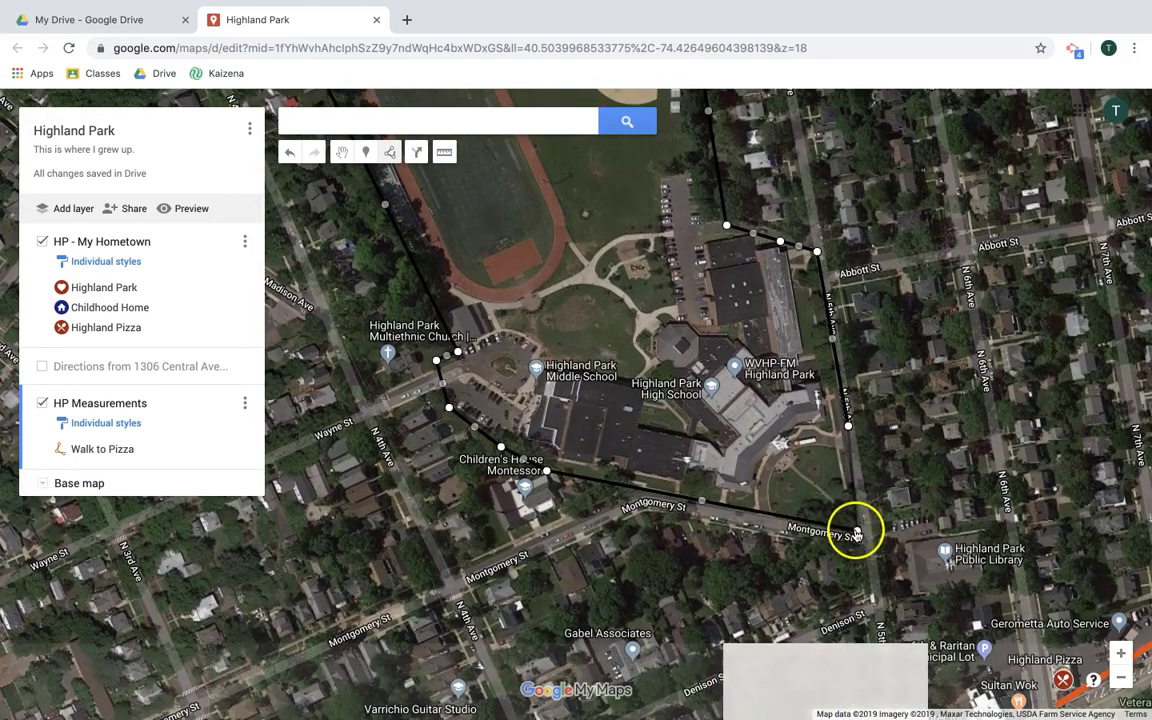
pyautogui.click(857, 530)
pyautogui.click(857, 530)
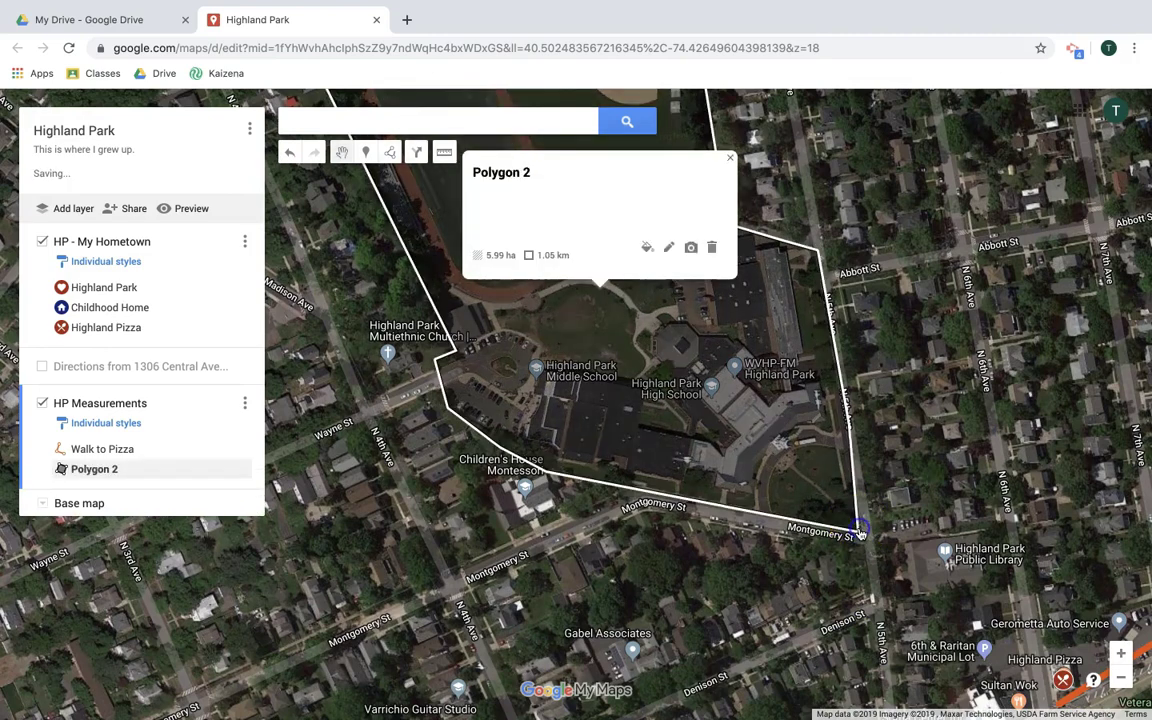
# Rename the school-grounds polygon to 'HPHS', showing 5.99 ha and 1.05 km
pyautogui.click(548, 351)
pyautogui.click(550, 345)
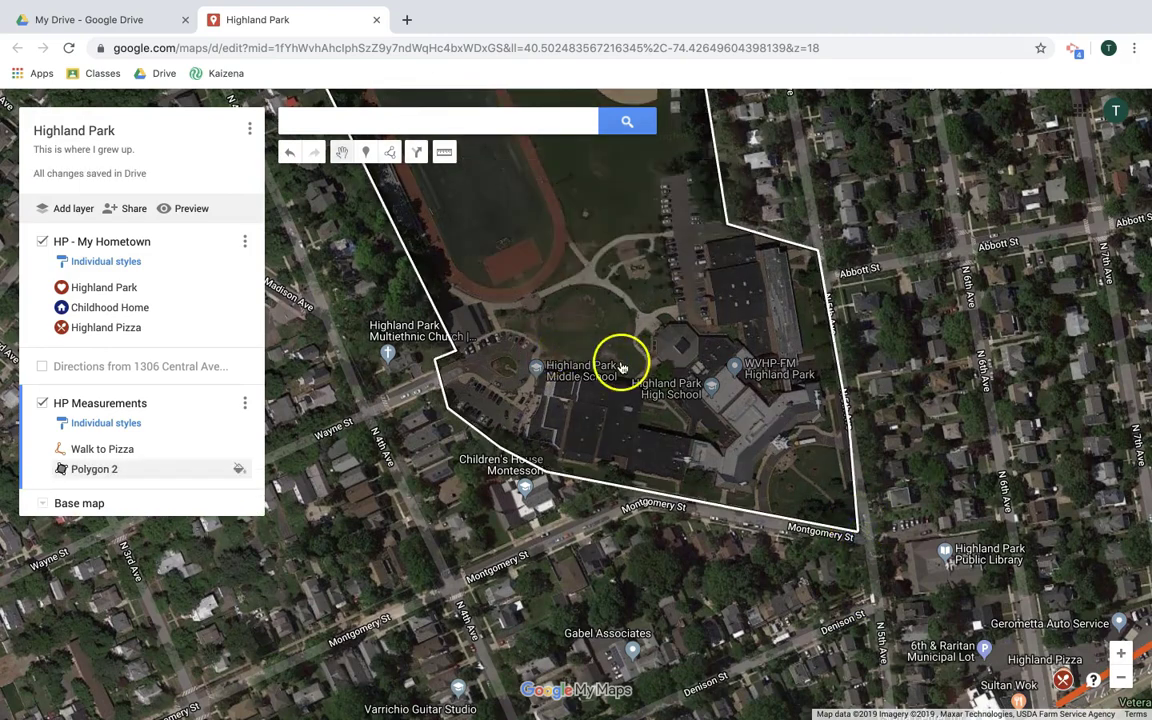
pyautogui.click(695, 334)
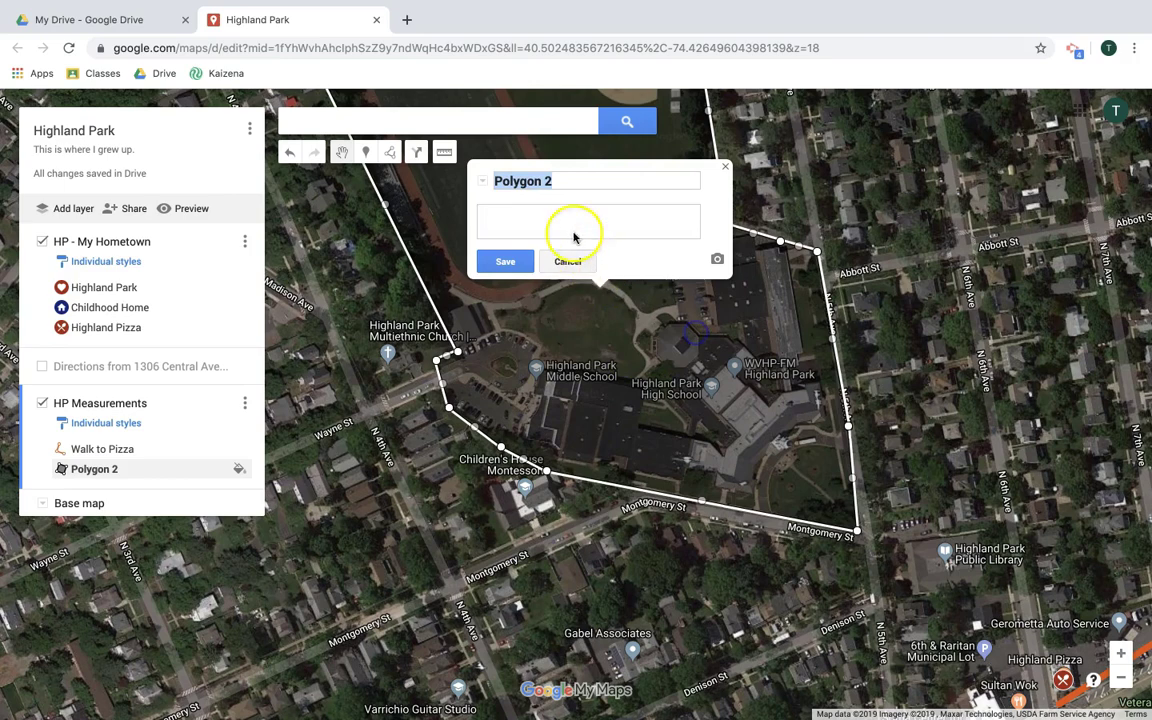
pyautogui.write('HPHS')
pyautogui.click(561, 221)
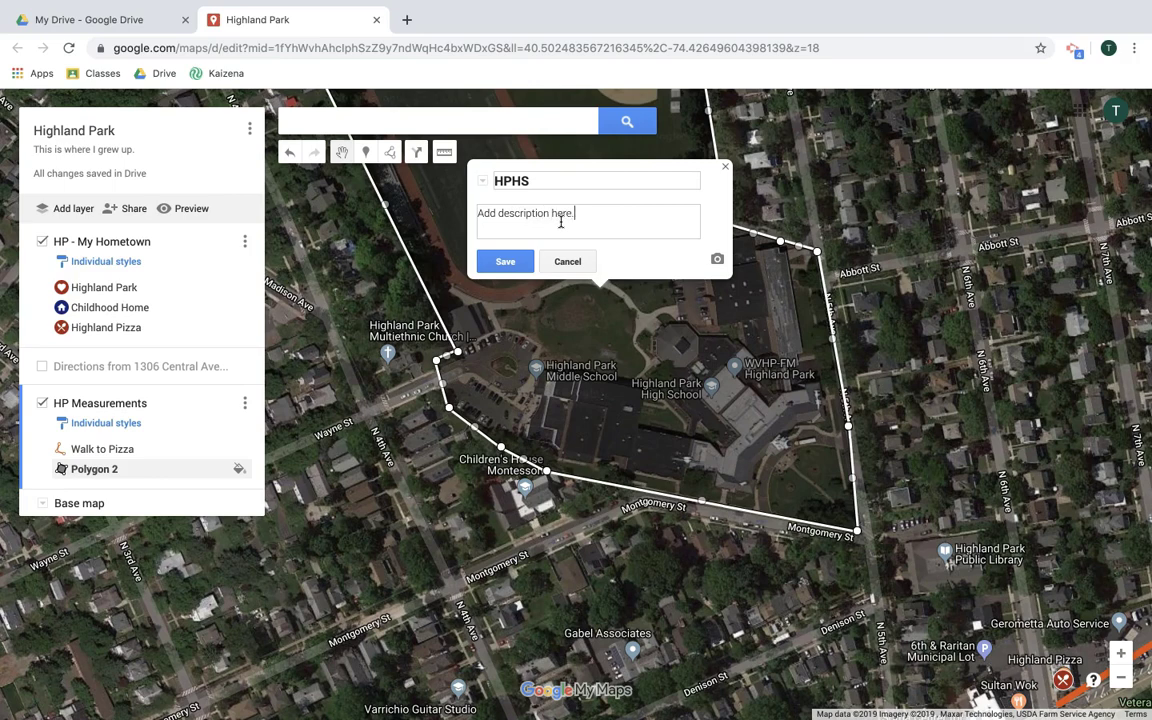
pyautogui.click(505, 261)
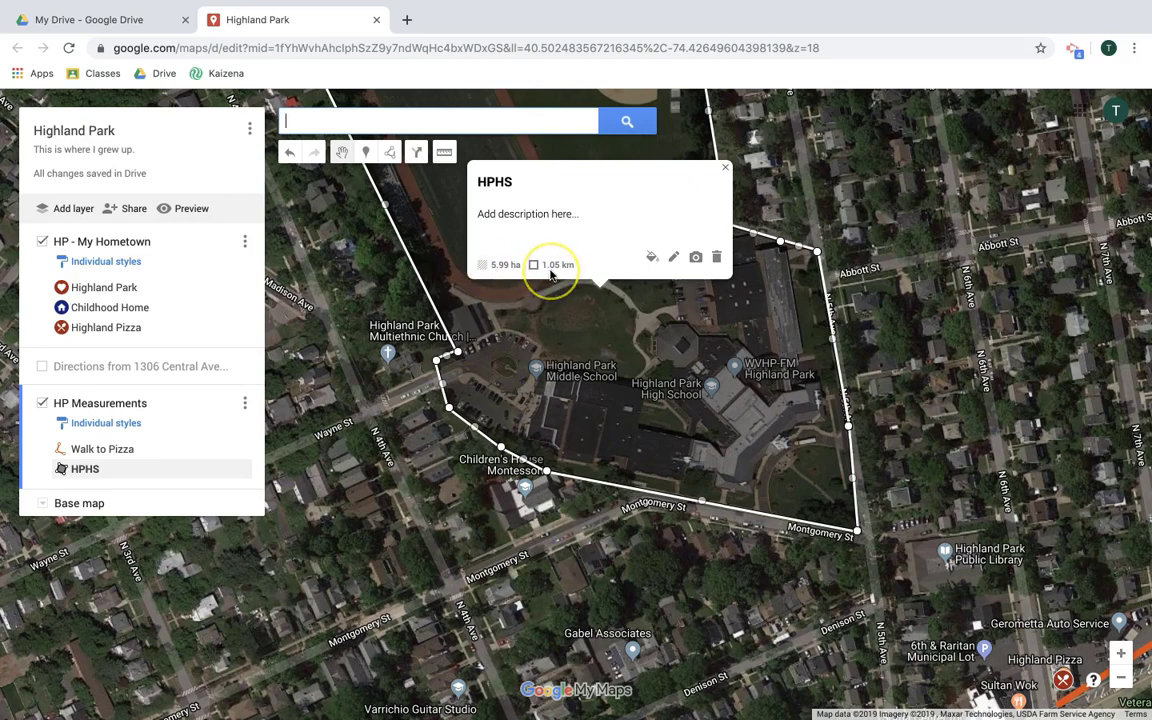
pyautogui.click(651, 257)
# Give the HPHS polygon a yellow, more opaque fill with a thicker border
pyautogui.click(730, 258)
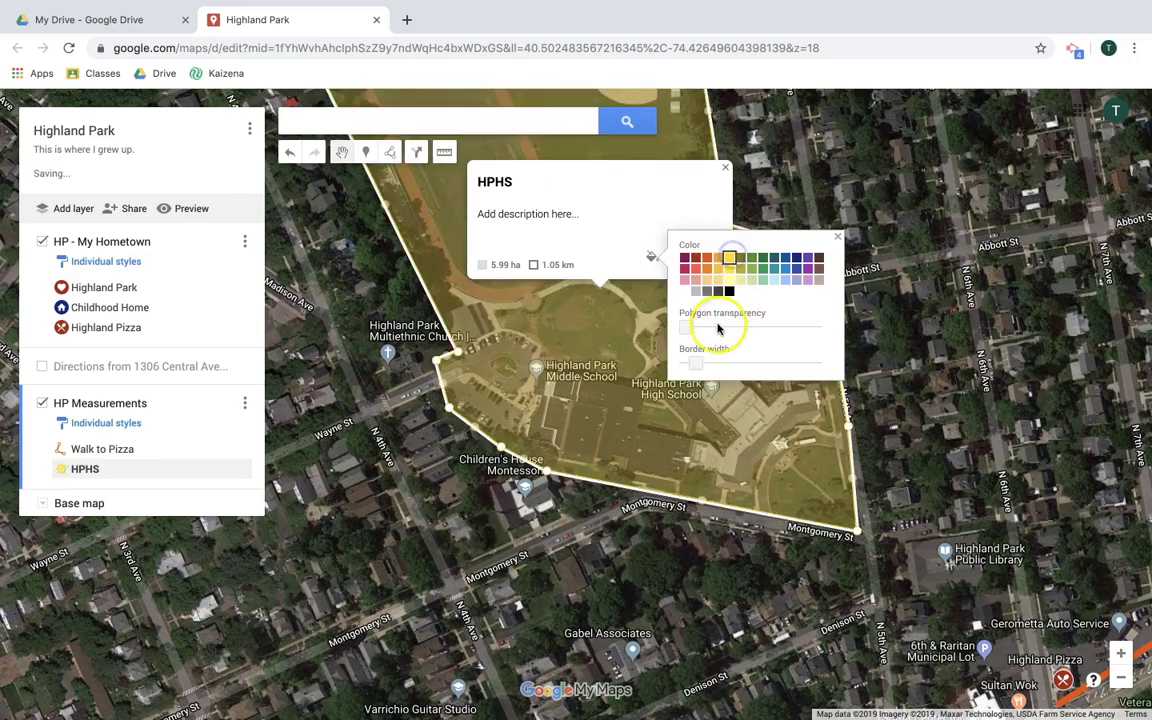
pyautogui.moveTo(687, 329); pyautogui.dragTo(740, 328)
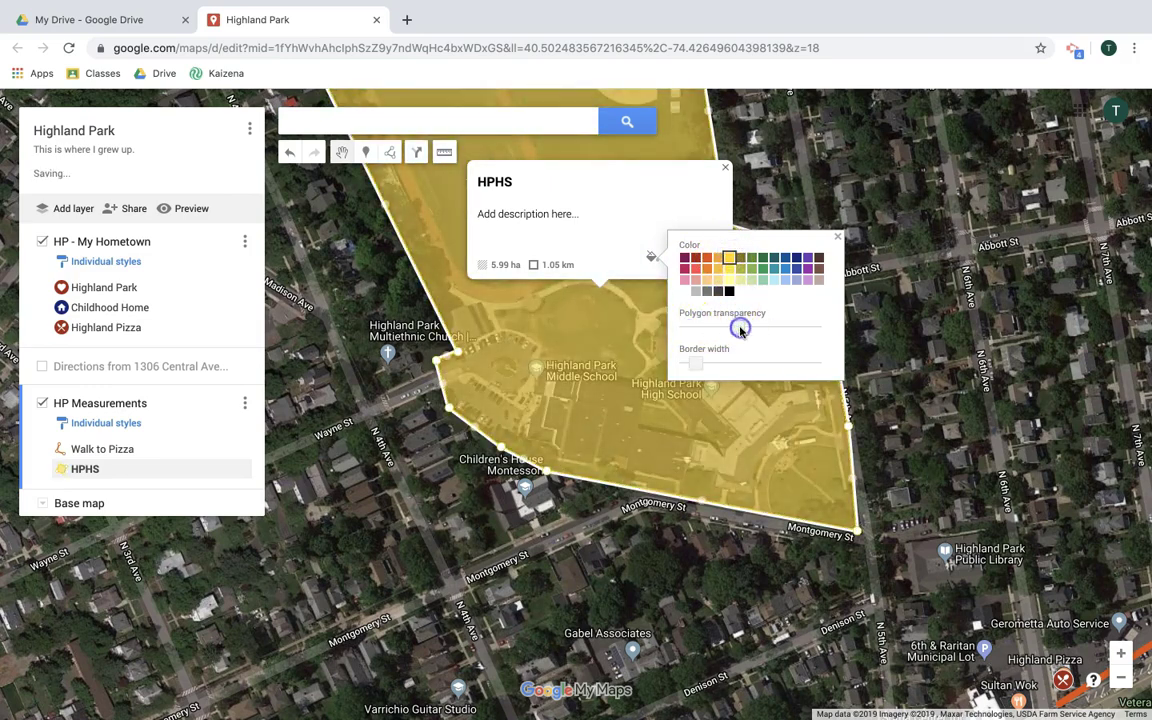
pyautogui.moveTo(697, 365); pyautogui.dragTo(740, 365)
pyautogui.click(599, 491)
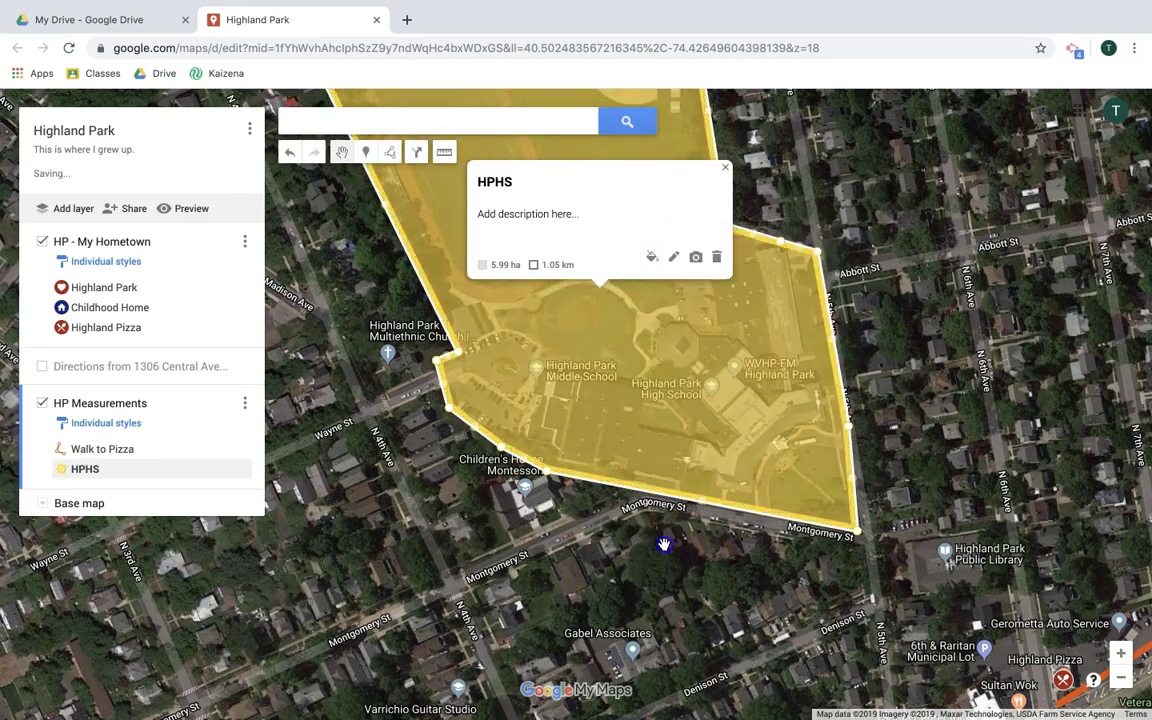
# Zoom out to show the polygon and walk route, and toggle the HP Measurements and hometown layers off and on
pyautogui.click(1121, 677)
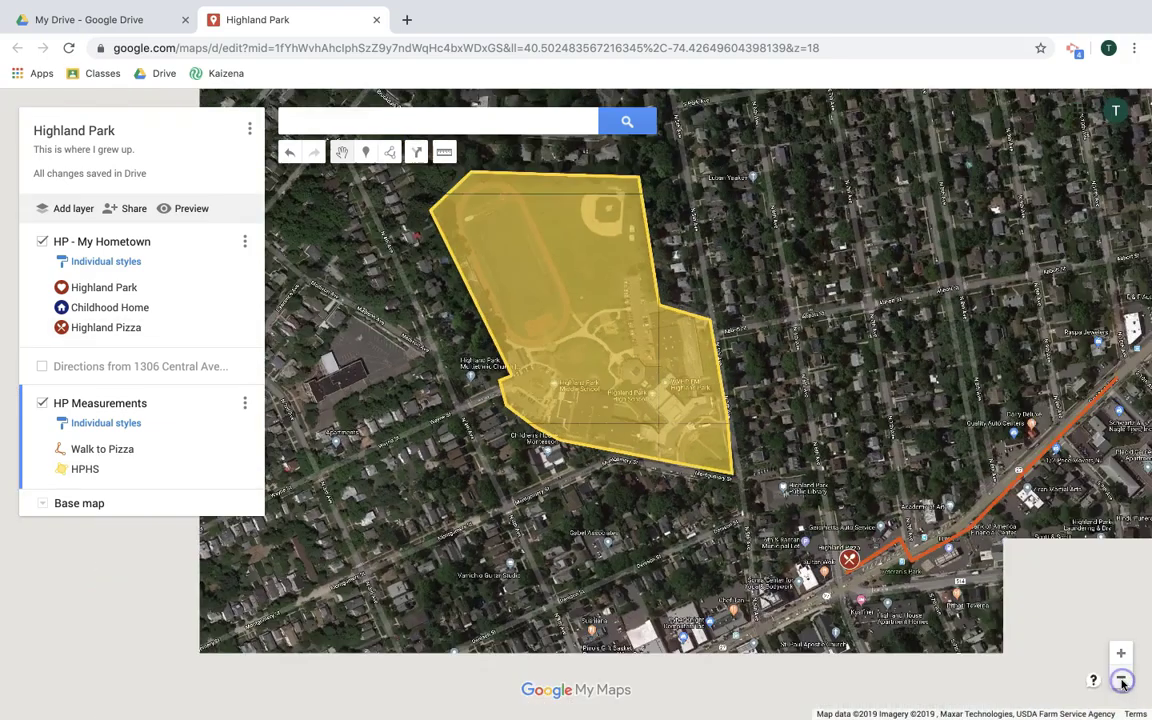
pyautogui.moveTo(956, 697); pyautogui.dragTo(737, 625)
pyautogui.click(1120, 680)
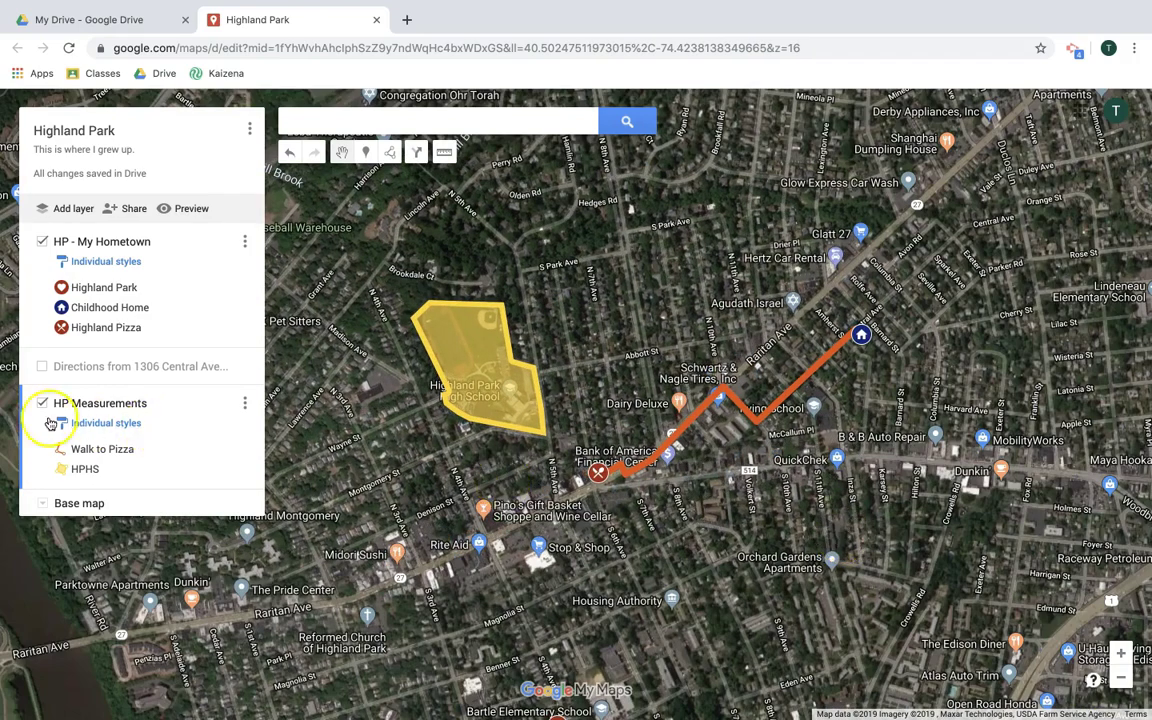
pyautogui.click(42, 403)
pyautogui.click(42, 403)
pyautogui.click(42, 242)
pyautogui.click(42, 242)
pyautogui.click(42, 243)
pyautogui.click(42, 243)
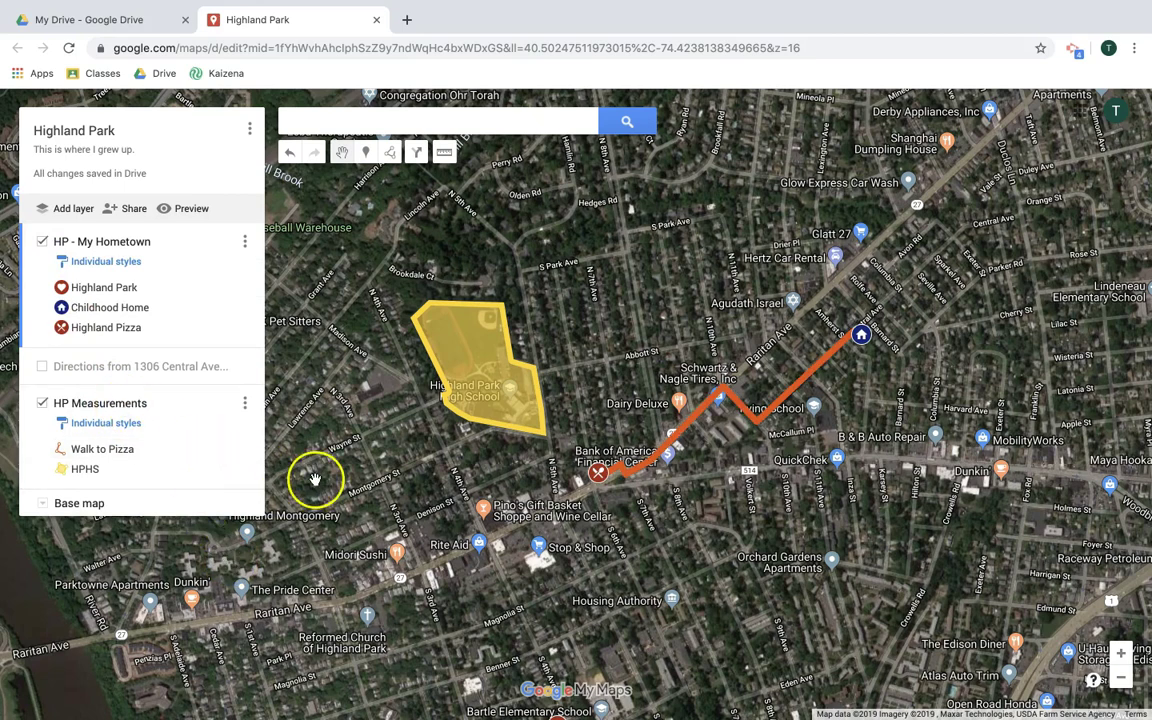
pyautogui.moveTo(240, 292)
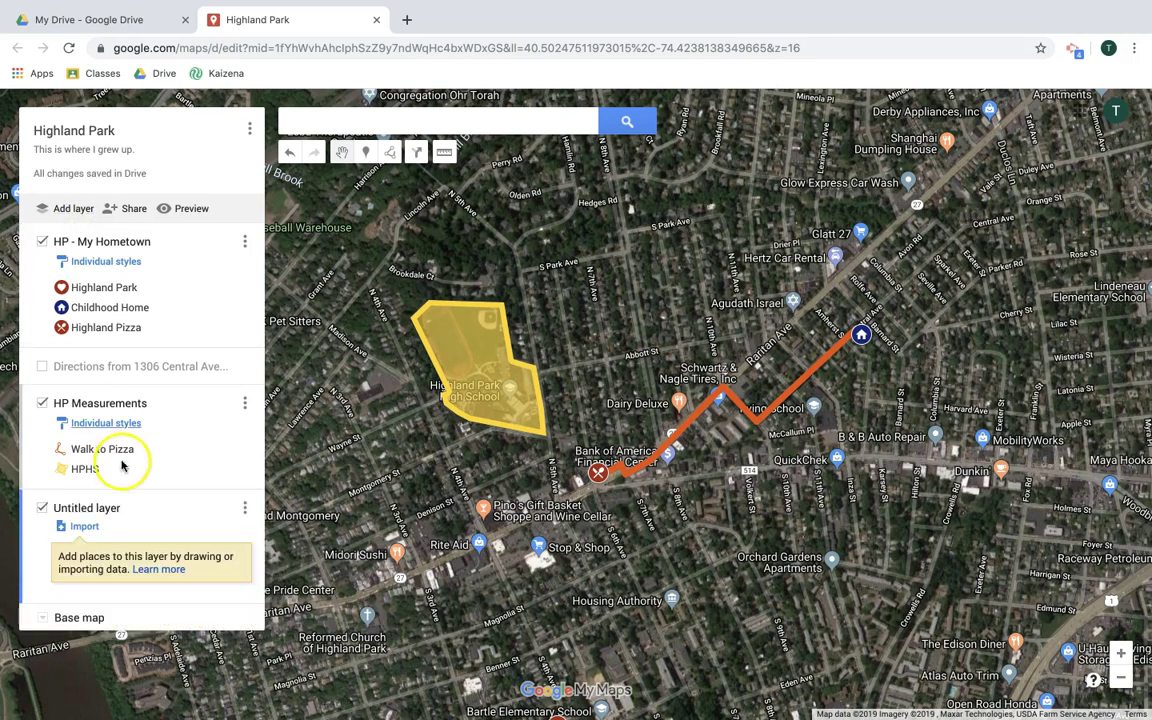
# Rename the new layer to 'Places in NJ to Visit' and bring up its file import window
pyautogui.click(108, 508)
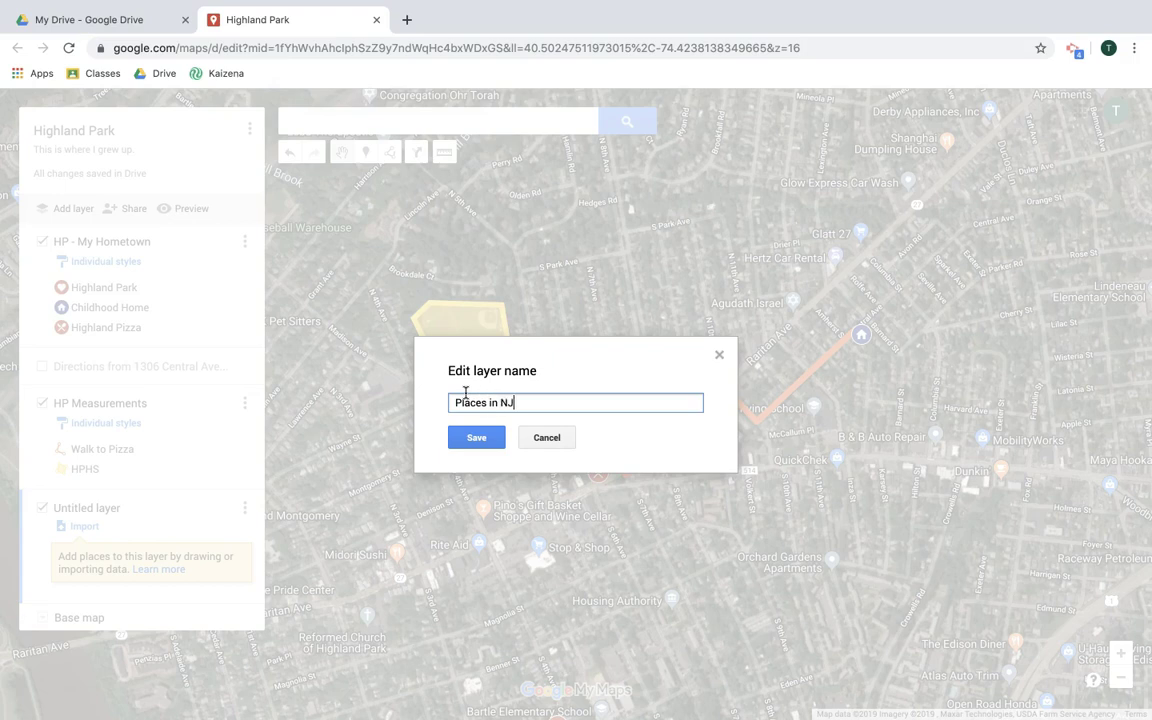
pyautogui.write('Places in NJ to Visit')
pyautogui.click(476, 437)
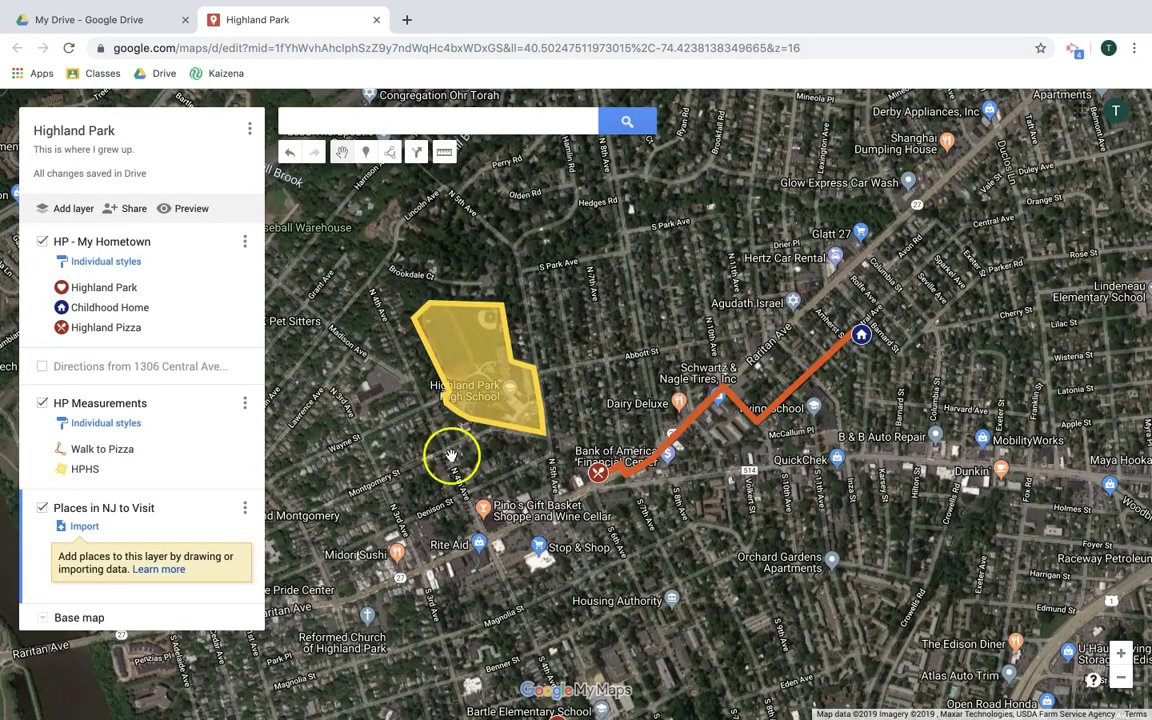
pyautogui.click(85, 527)
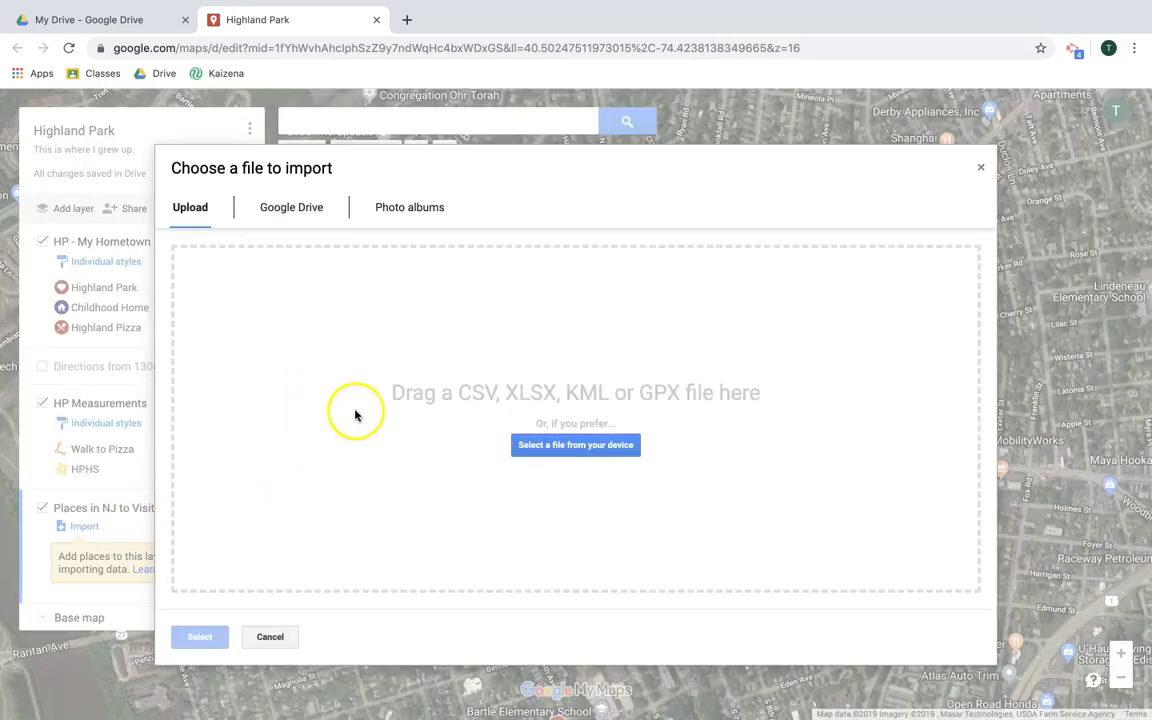
# Import the Places in New Jersey spreadsheet from Drive, placed by Location and titled by Type of Trip
pyautogui.click(303, 212)
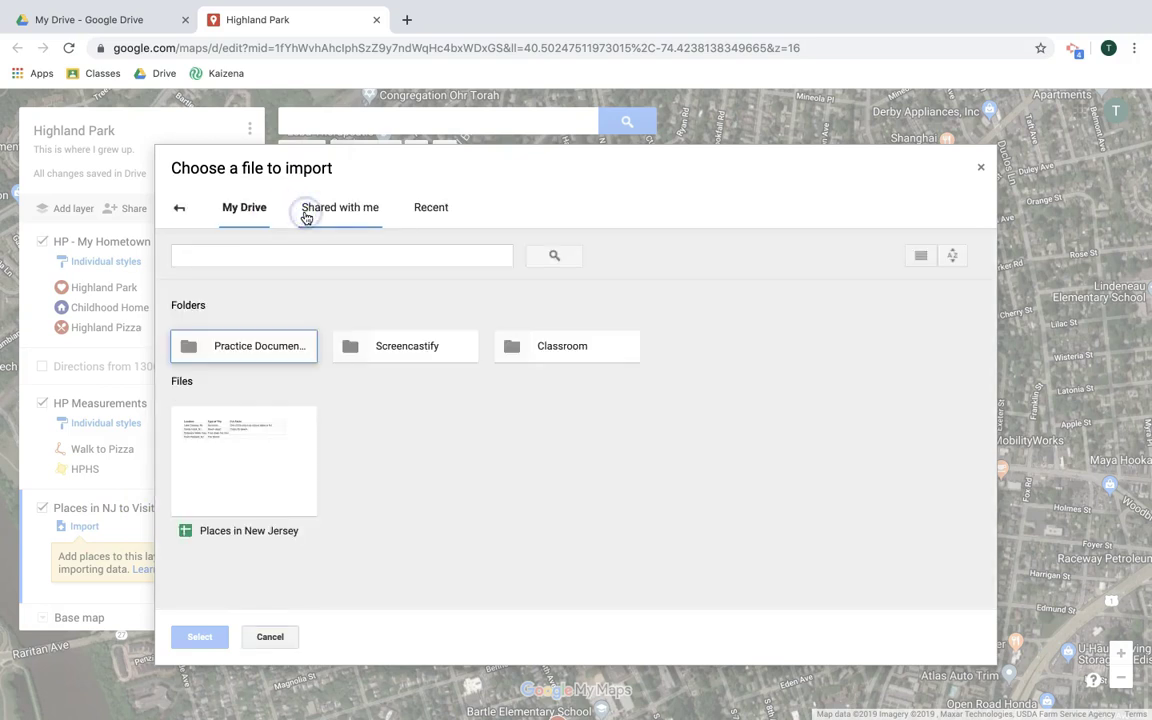
pyautogui.click(303, 478)
pyautogui.click(212, 637)
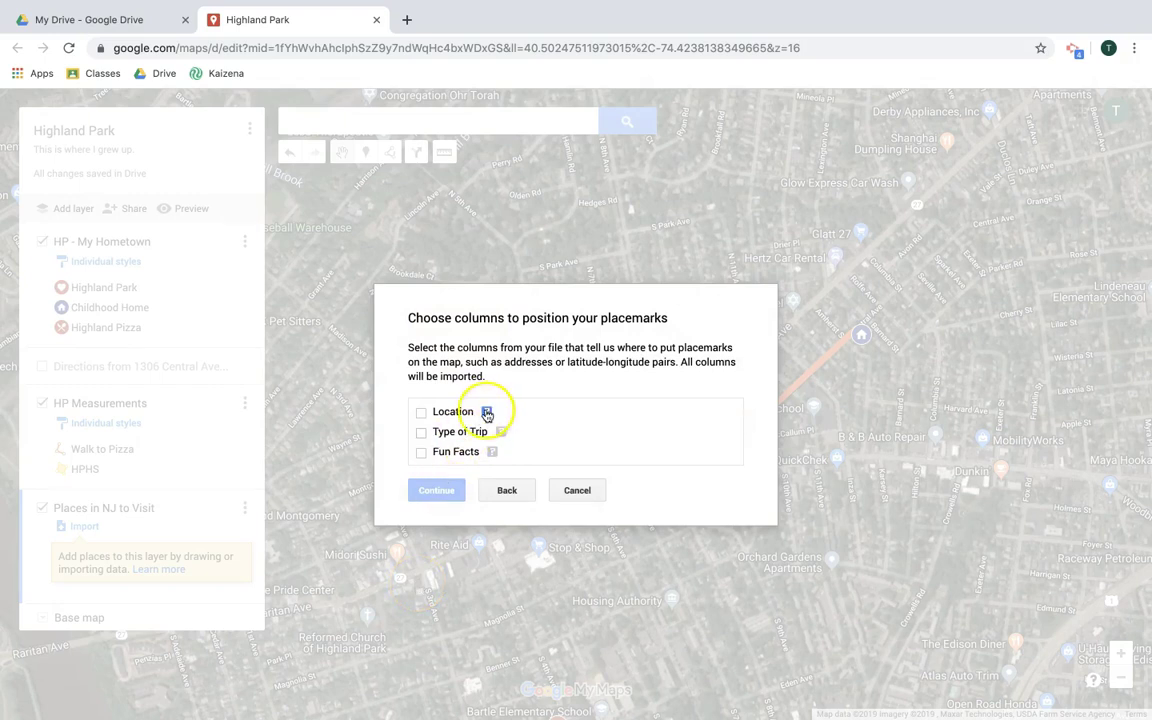
pyautogui.click(420, 412)
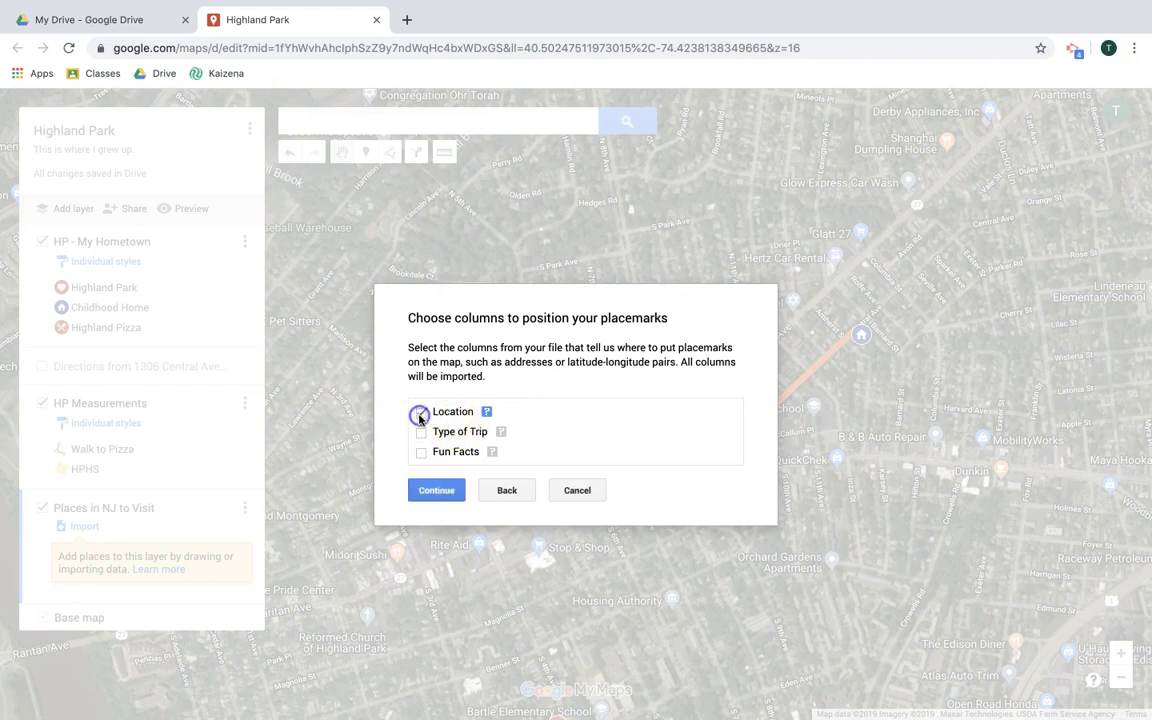
pyautogui.click(433, 489)
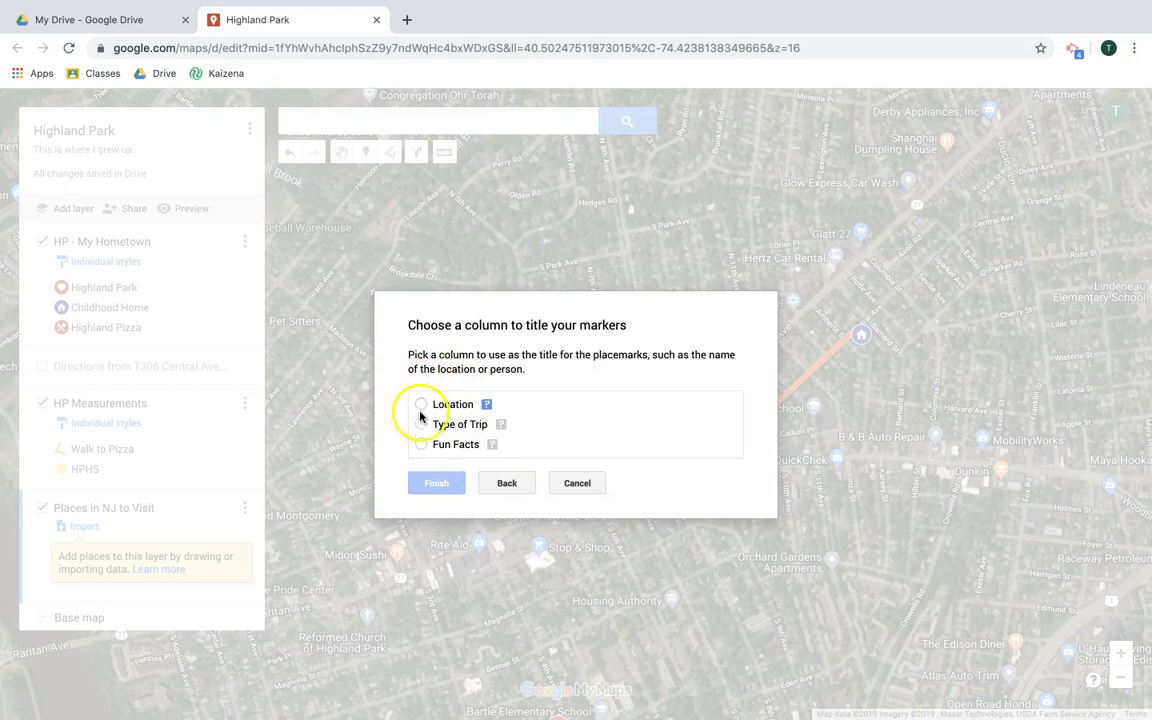
pyautogui.click(422, 424)
pyautogui.click(436, 483)
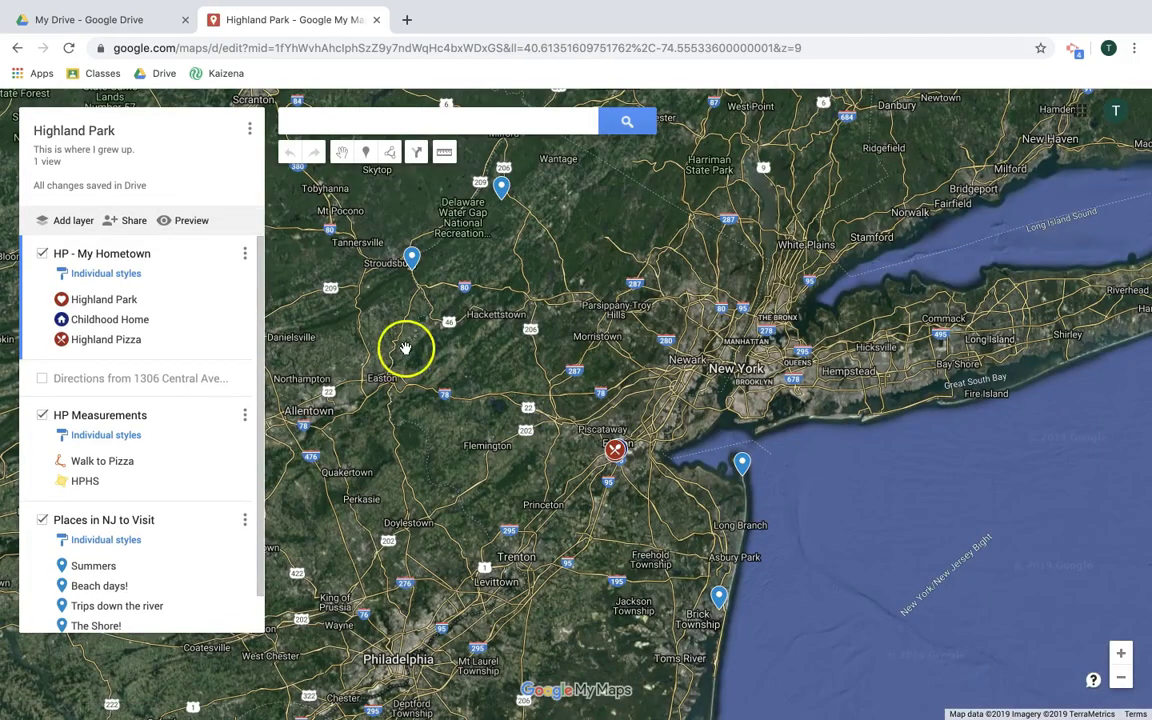
# Inspect the details of the Trips down the river and Summers pins
pyautogui.click(411, 258)
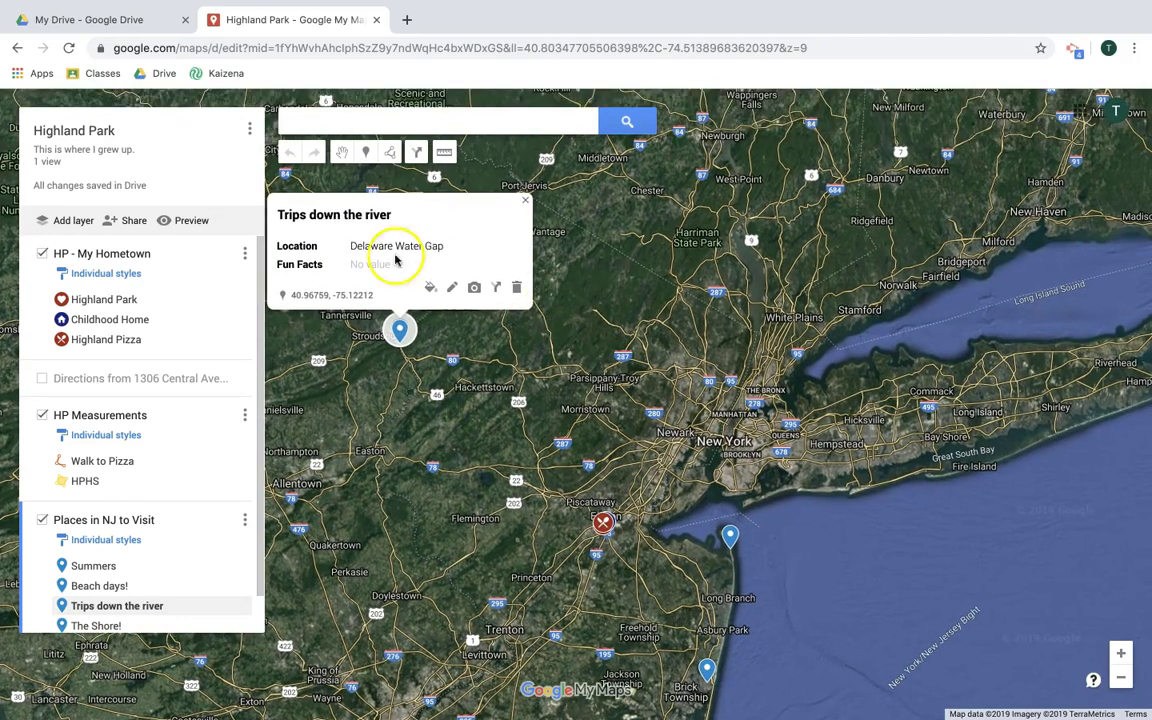
pyautogui.click(538, 290)
pyautogui.click(492, 260)
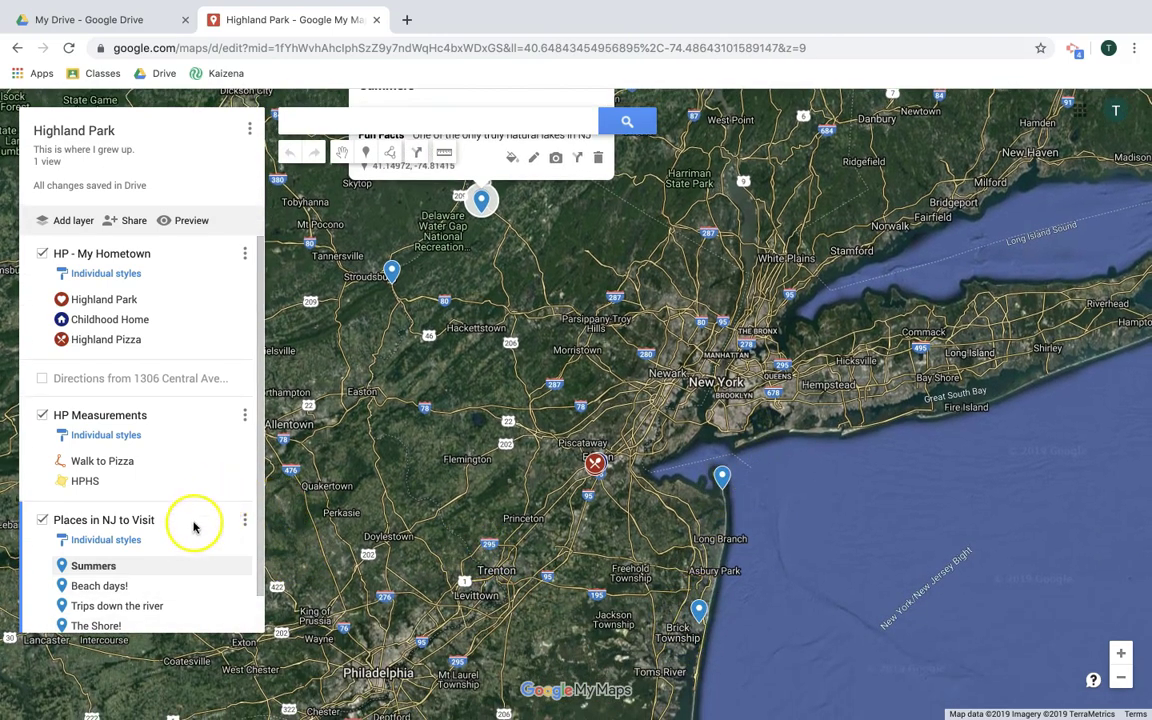
# Keep the NJ layer grouped by individual styles and label its markers by Type of Trip
pyautogui.click(140, 549)
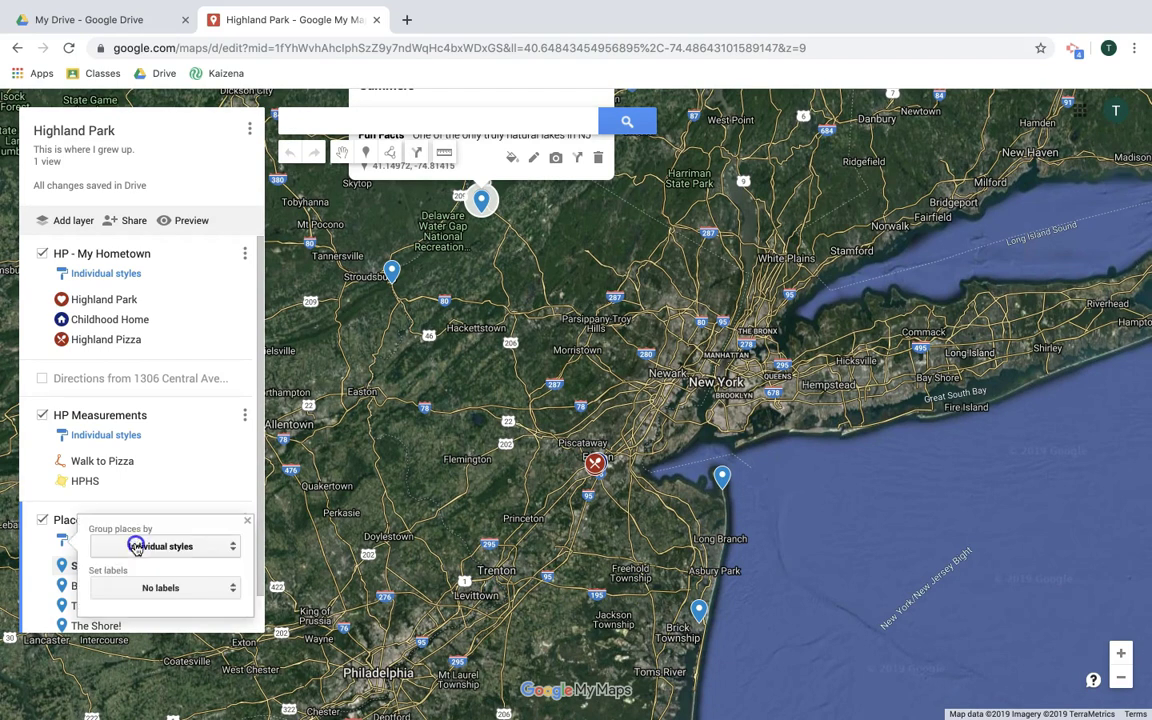
pyautogui.click(186, 542)
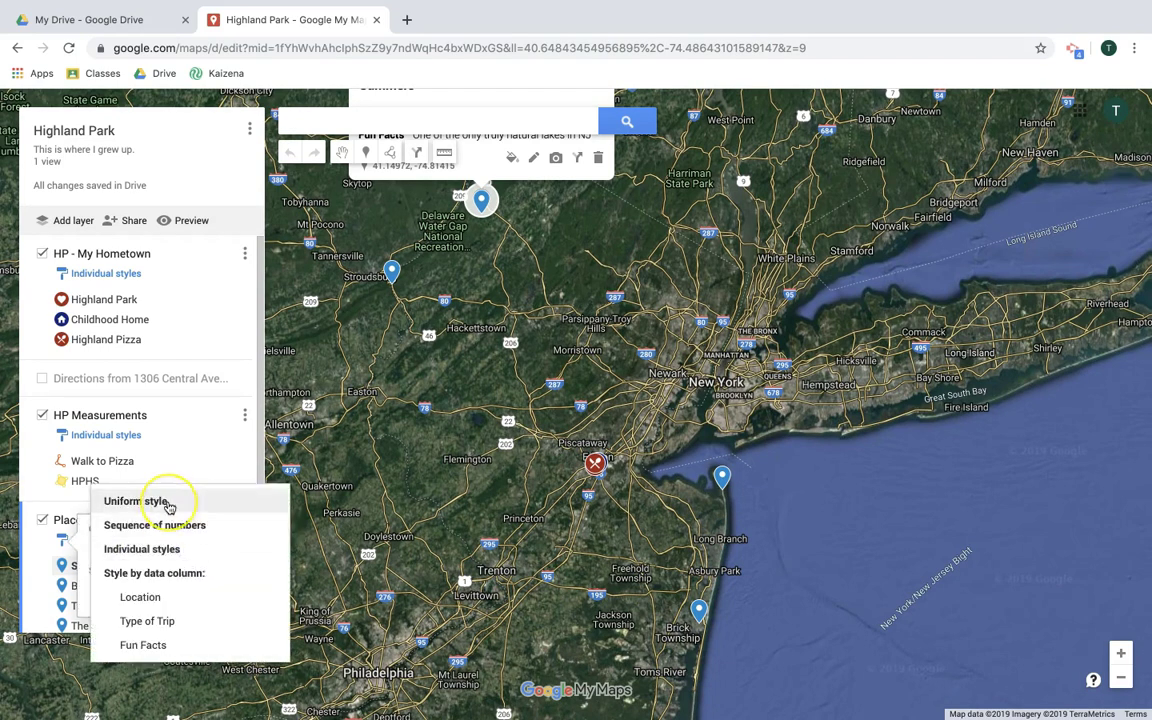
pyautogui.click(172, 548)
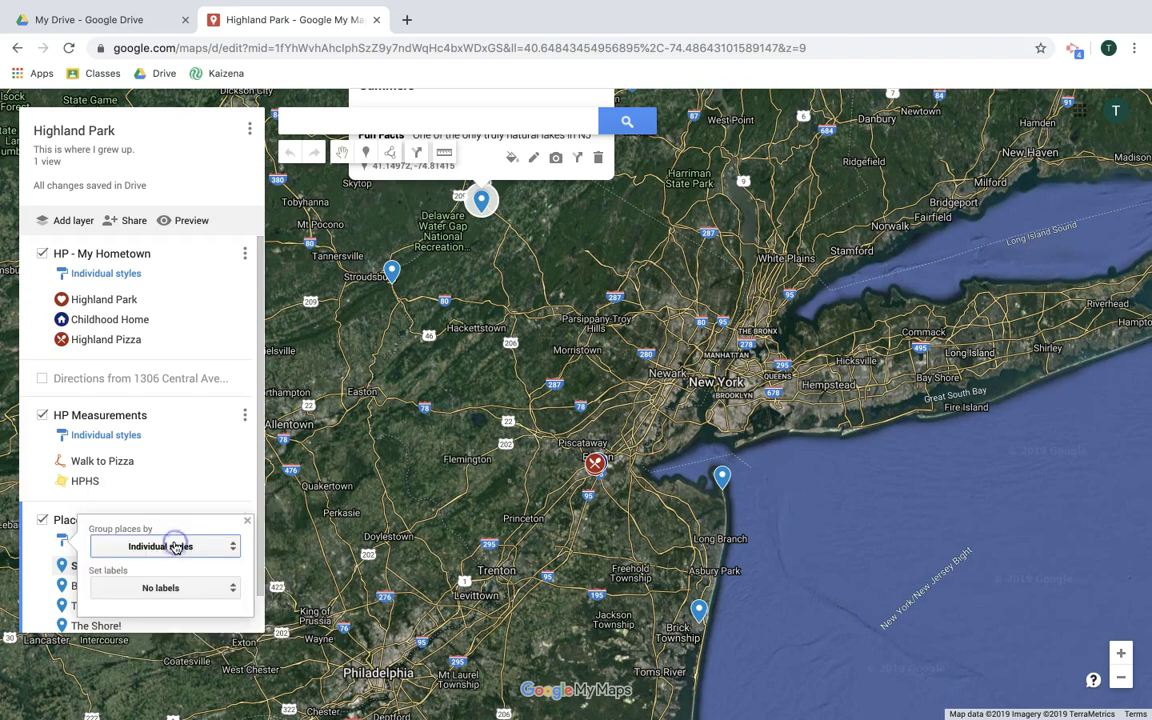
pyautogui.click(210, 587)
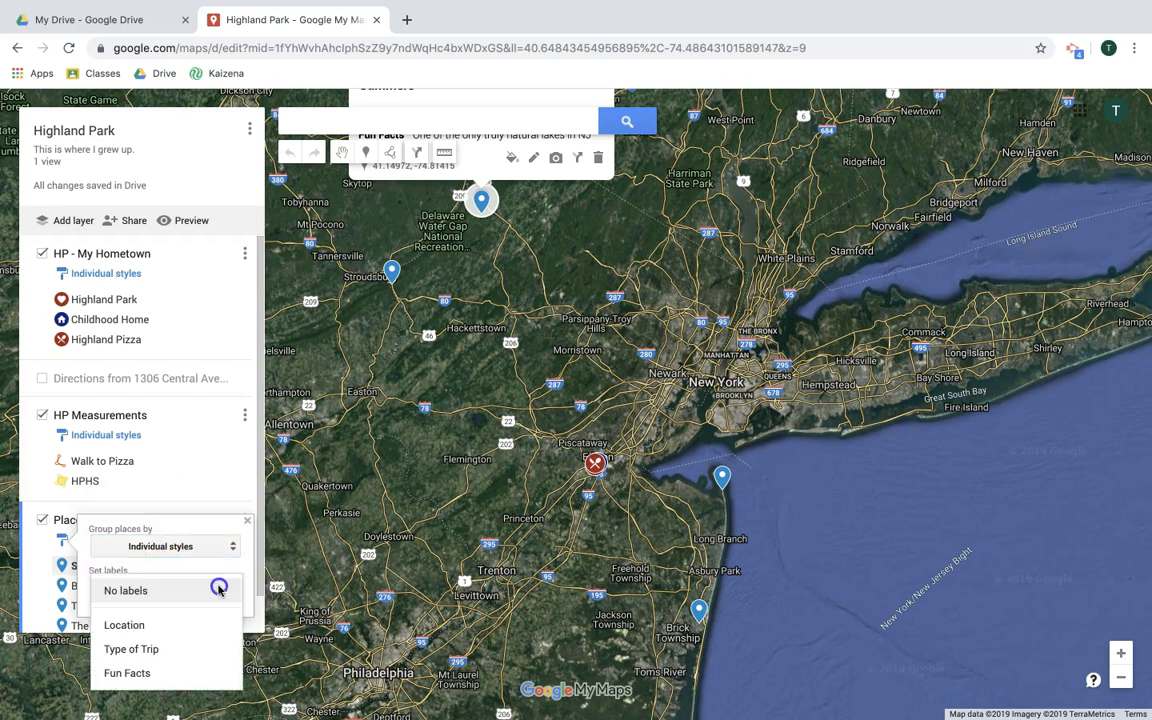
pyautogui.click(183, 650)
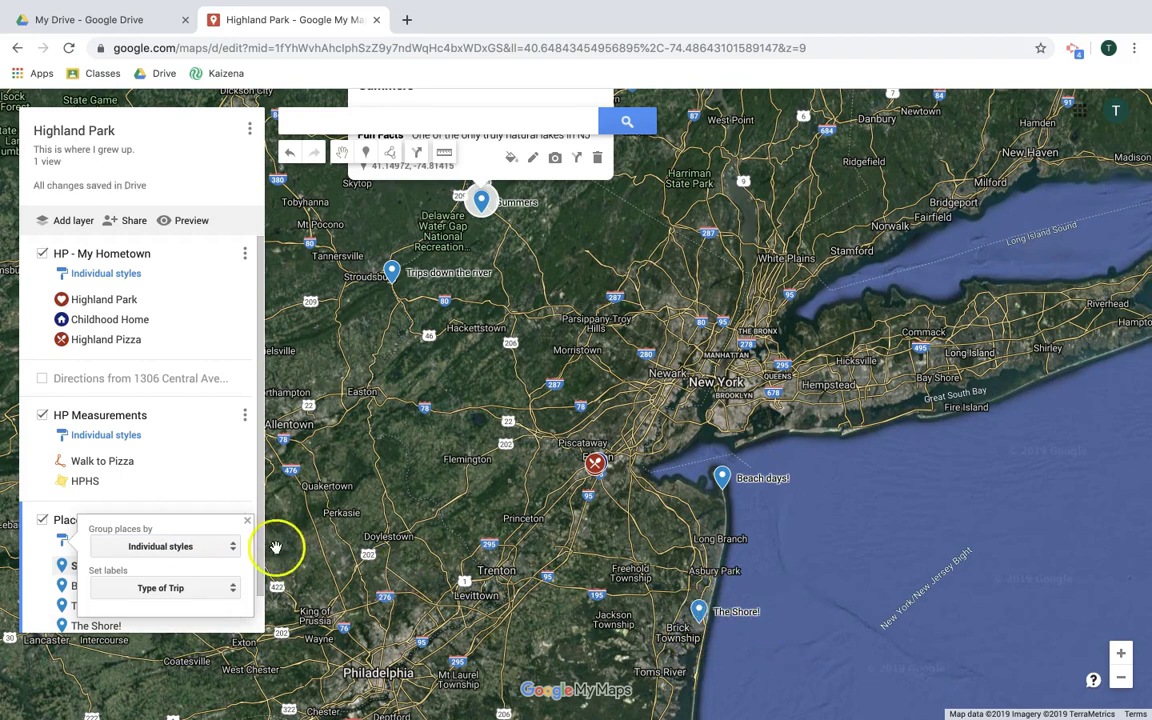
pyautogui.click(247, 520)
pyautogui.click(238, 566)
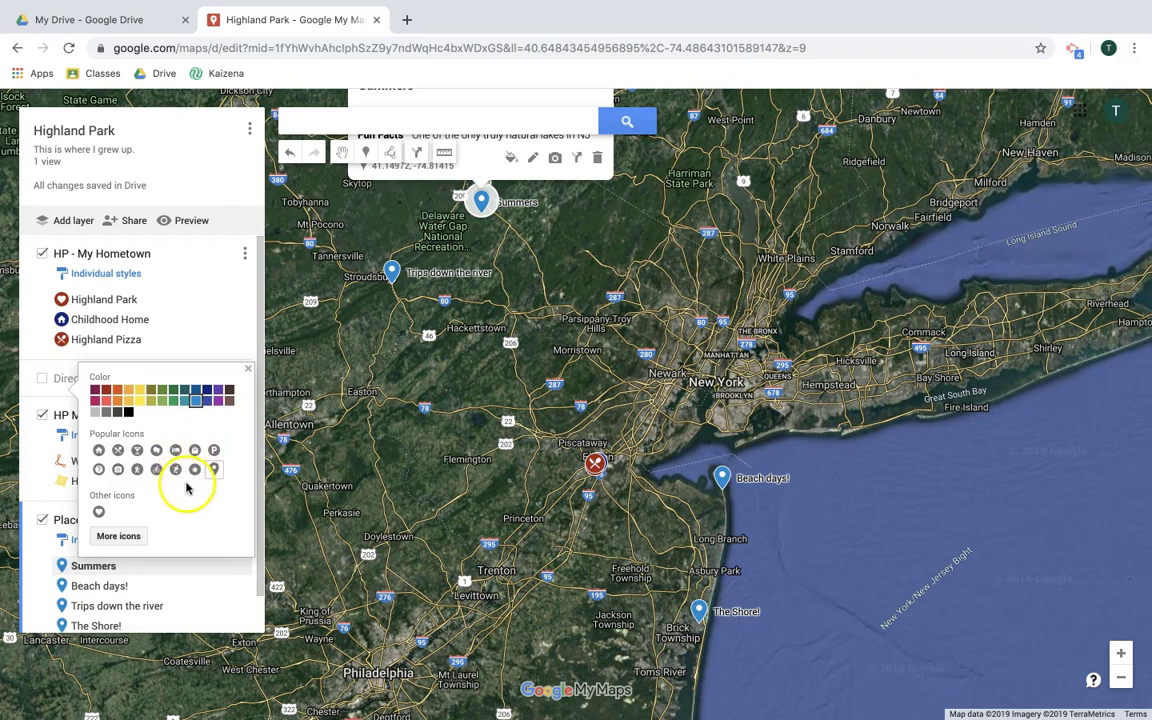
# Give the Summers pin a dark green hiker icon
pyautogui.click(137, 469)
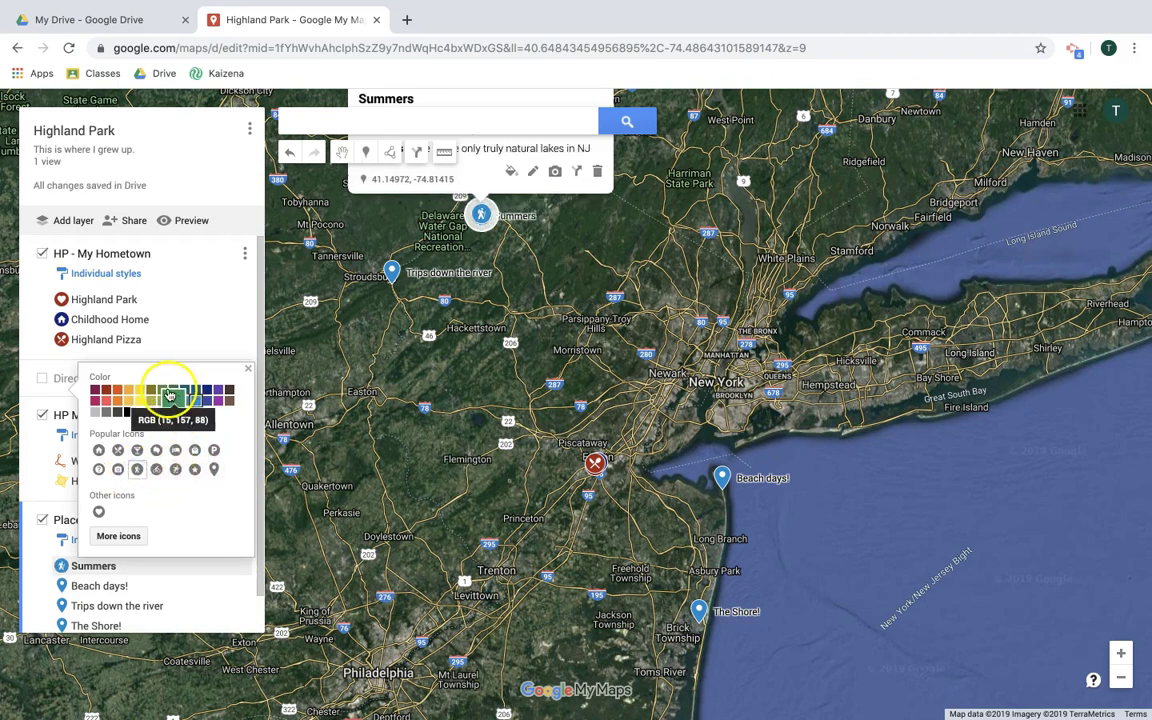
pyautogui.click(173, 389)
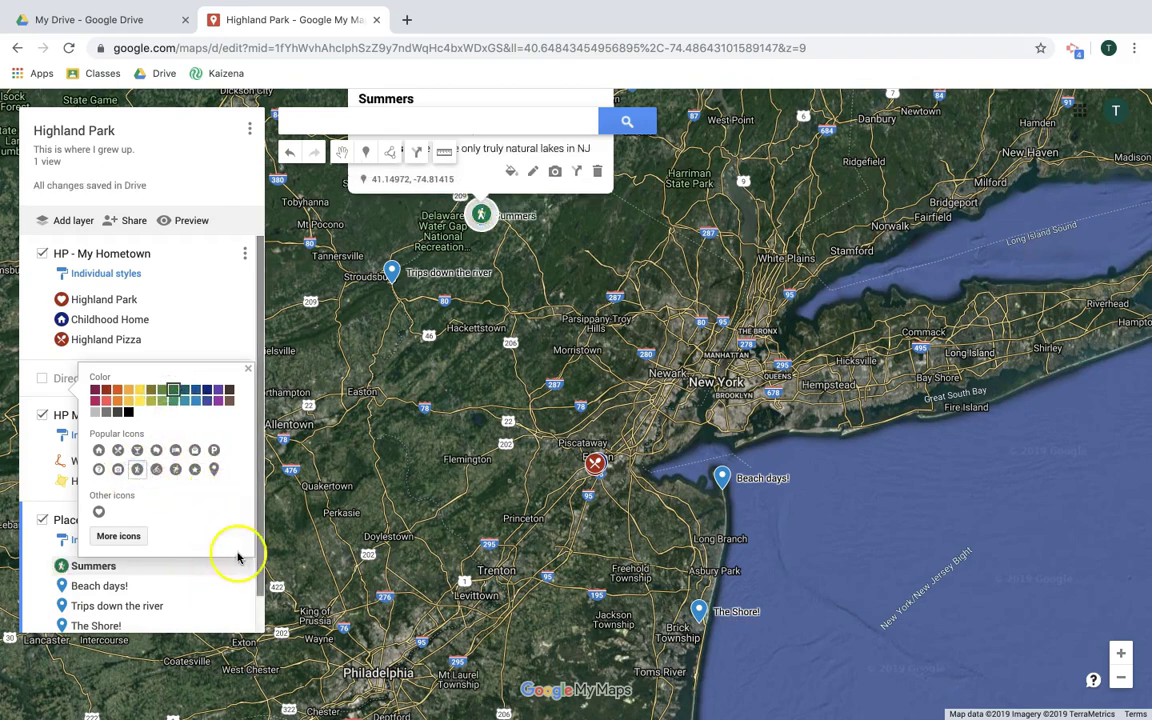
pyautogui.click(330, 460)
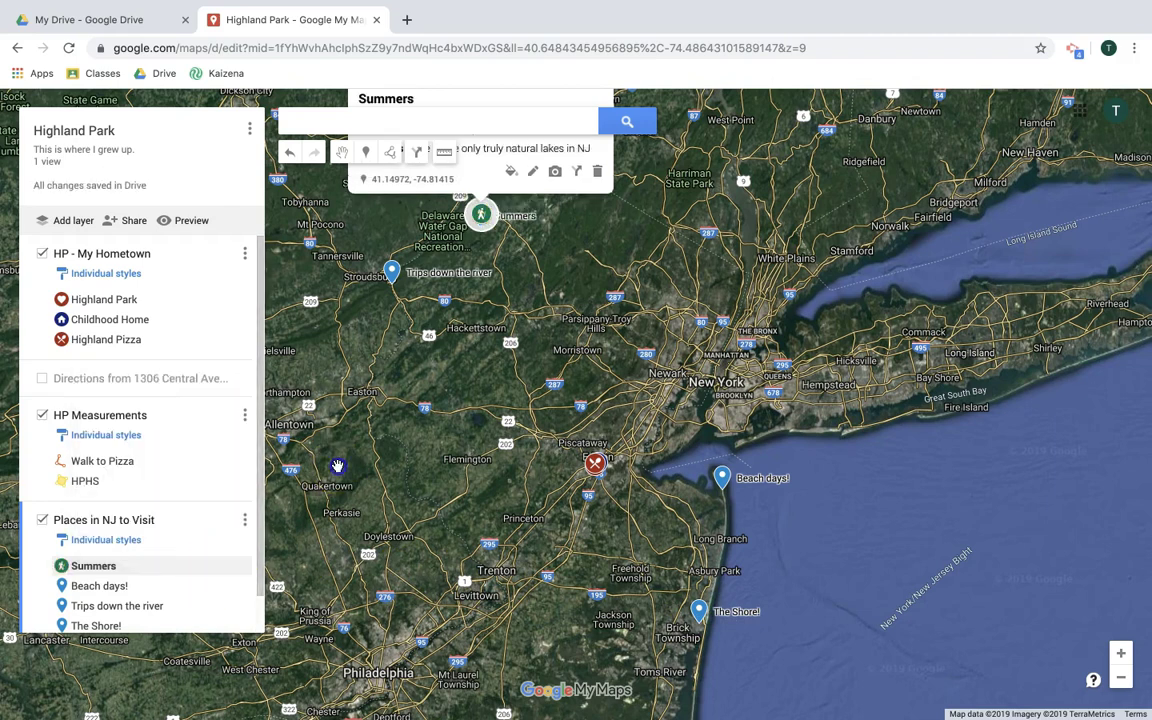
# Toggle the Places in NJ to Visit and HP Measurements layers off and back on, then open Share
pyautogui.click(42, 519)
pyautogui.click(42, 519)
pyautogui.click(42, 420)
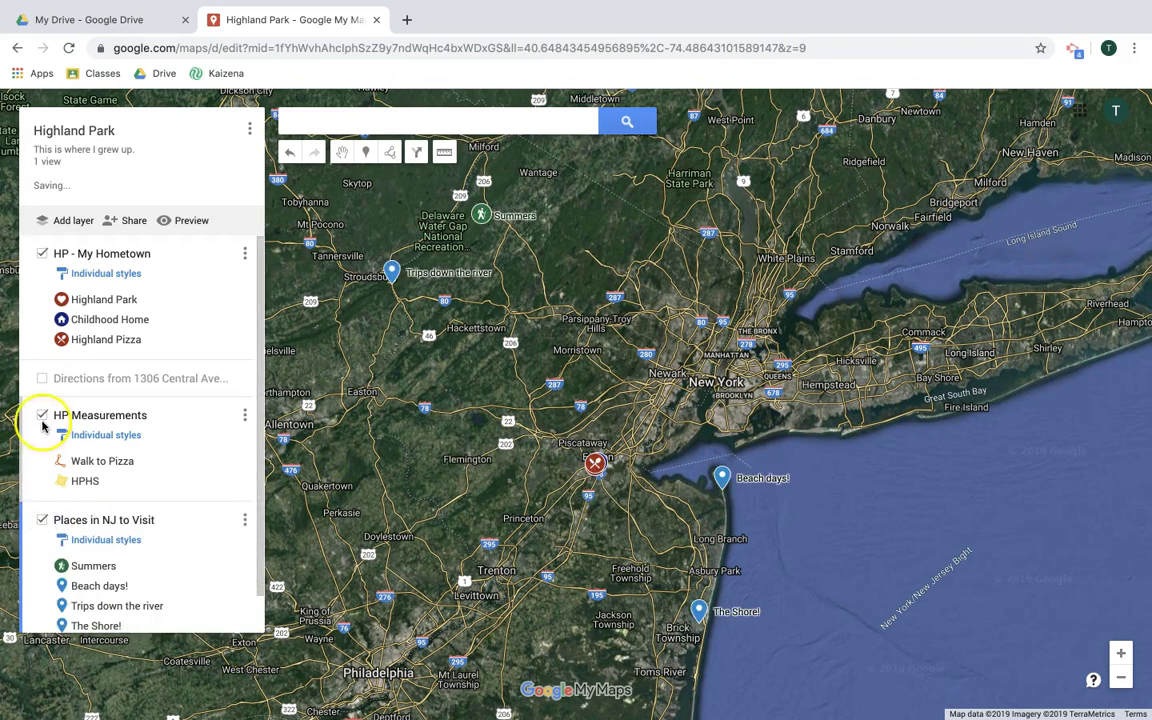
pyautogui.click(42, 415)
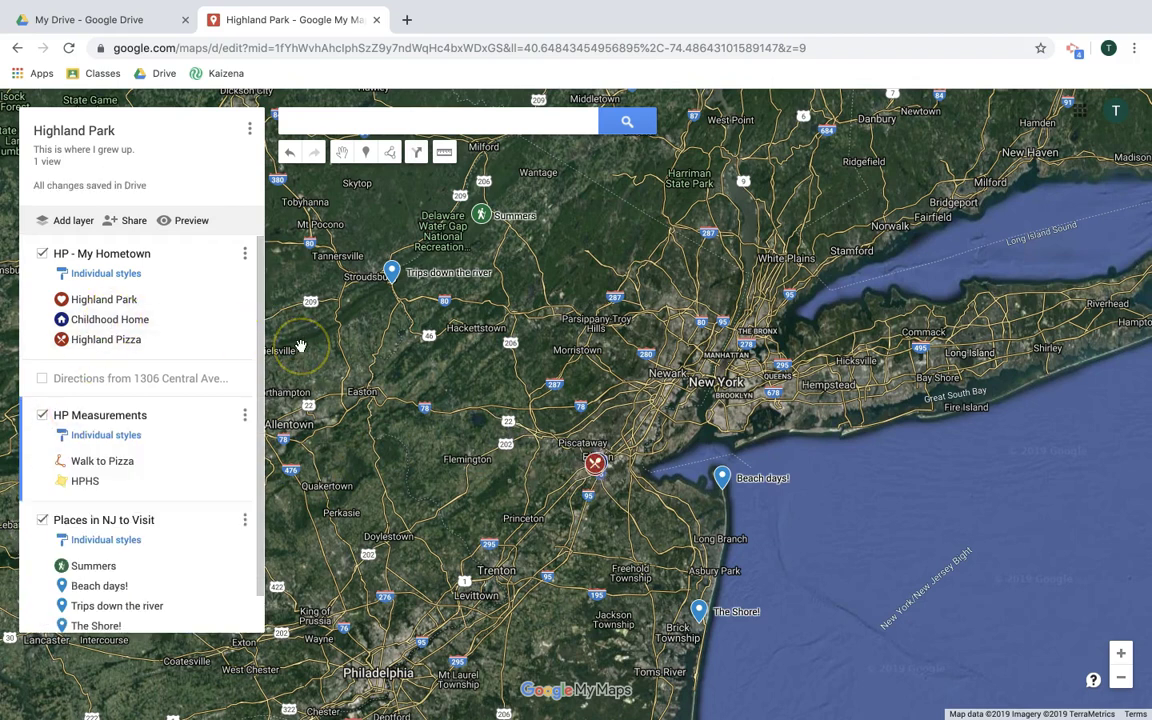
pyautogui.click(127, 229)
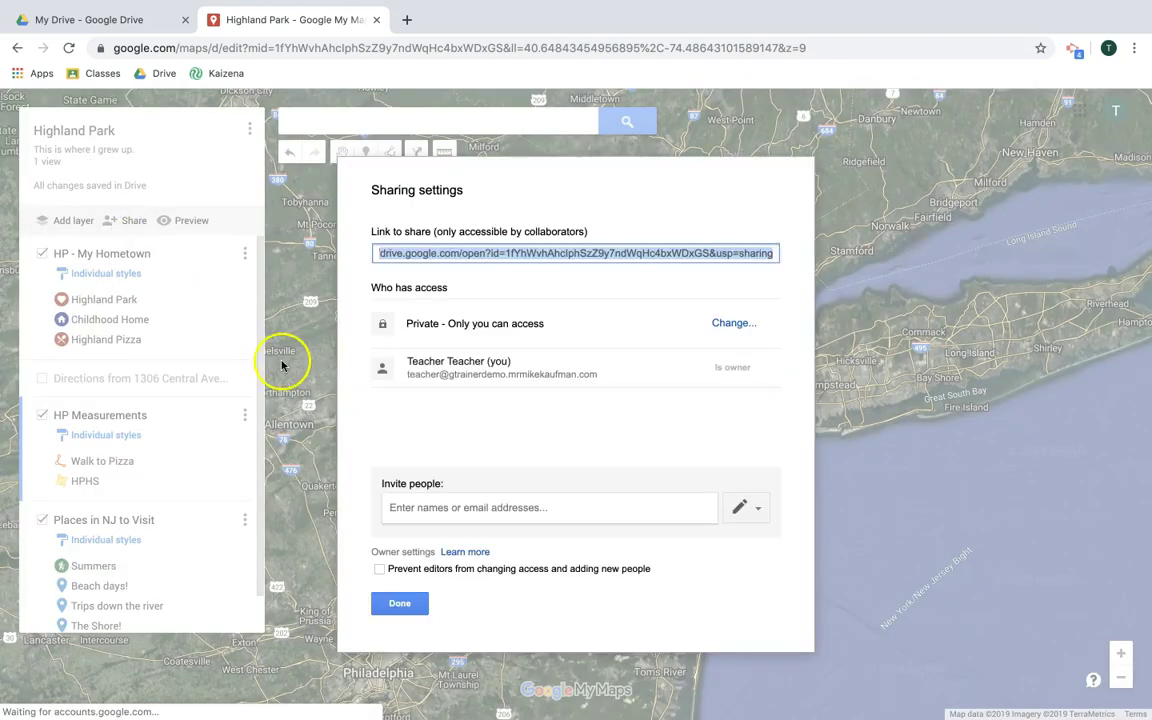
# Keep link sharing limited to specific people, cancel inviting anyone, and close the sharing settings
pyautogui.click(733, 333)
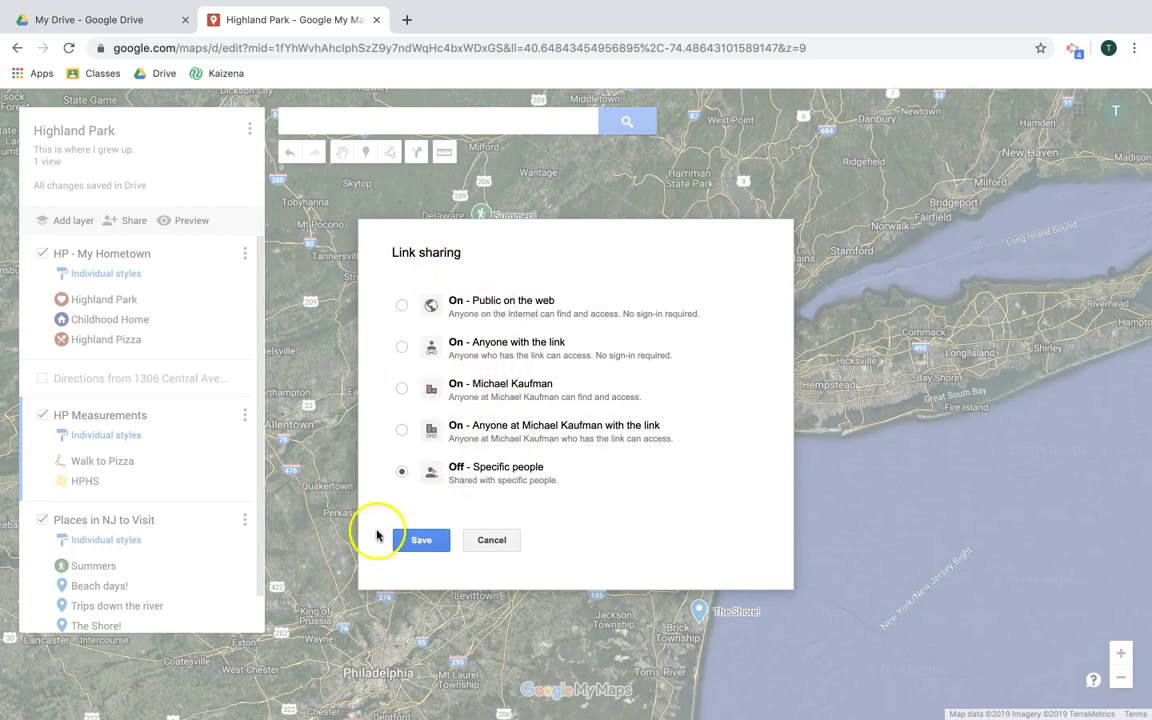
pyautogui.click(418, 539)
pyautogui.click(483, 500)
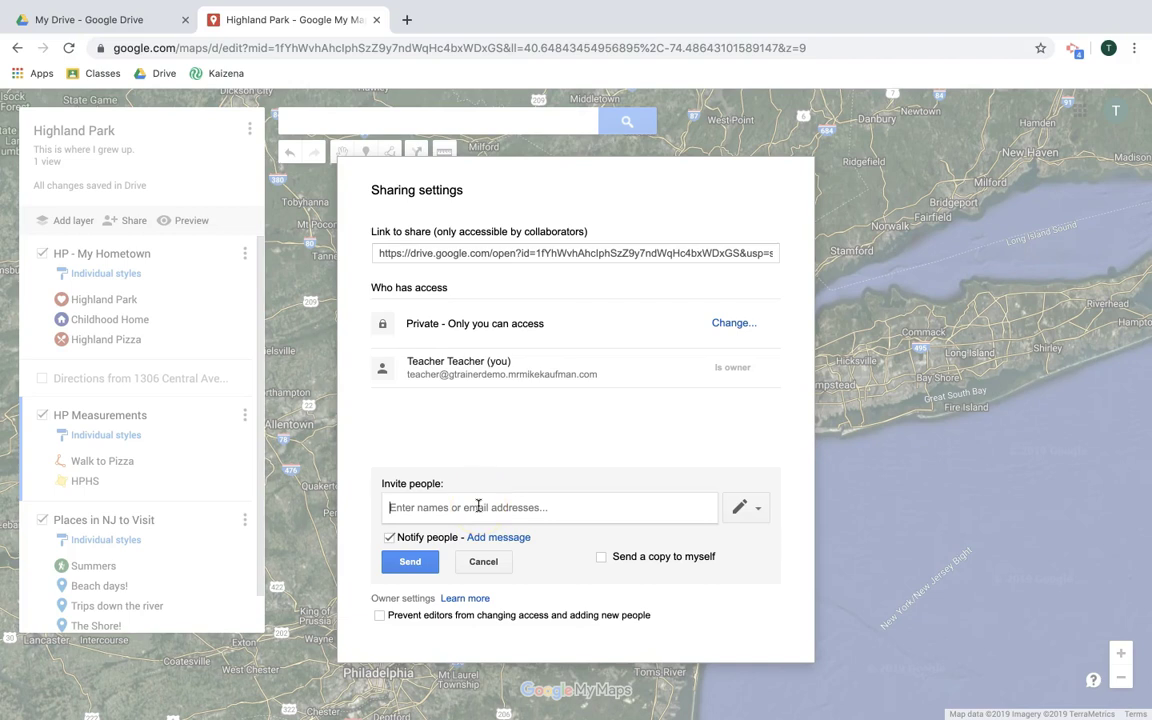
pyautogui.click(486, 565)
pyautogui.click(425, 600)
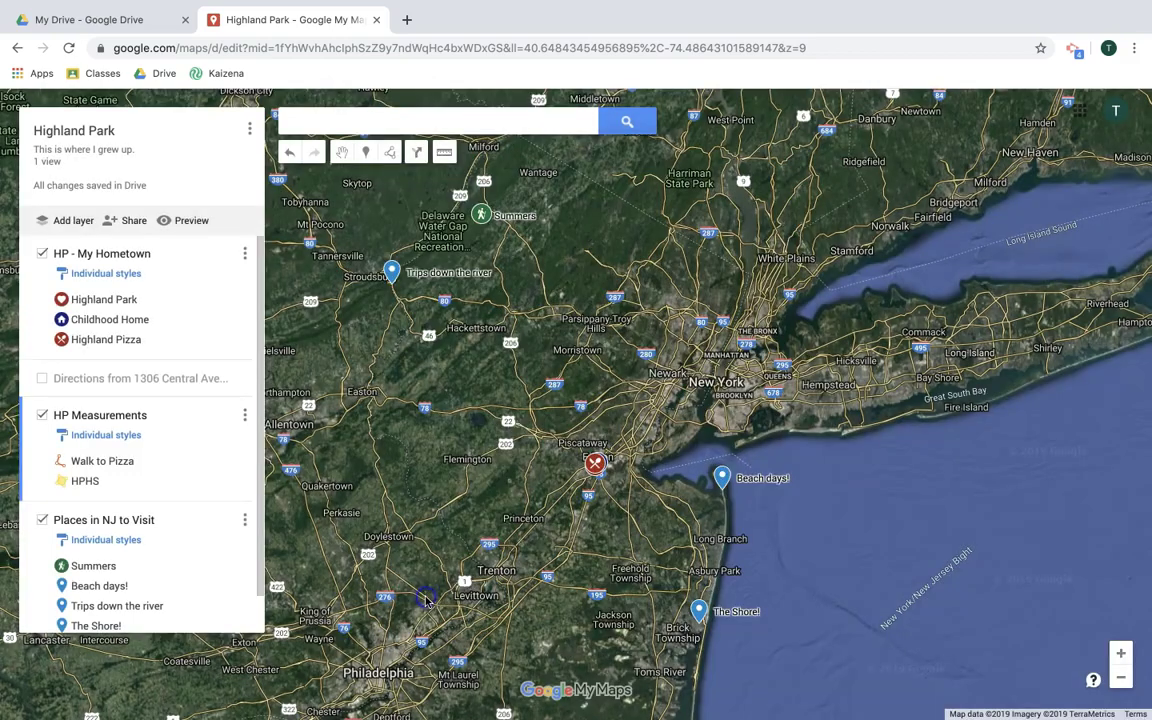
pyautogui.click(190, 221)
# Open the view-only preview, dismiss its notice, and view the Walk to Pizza route details
pyautogui.click(190, 221)
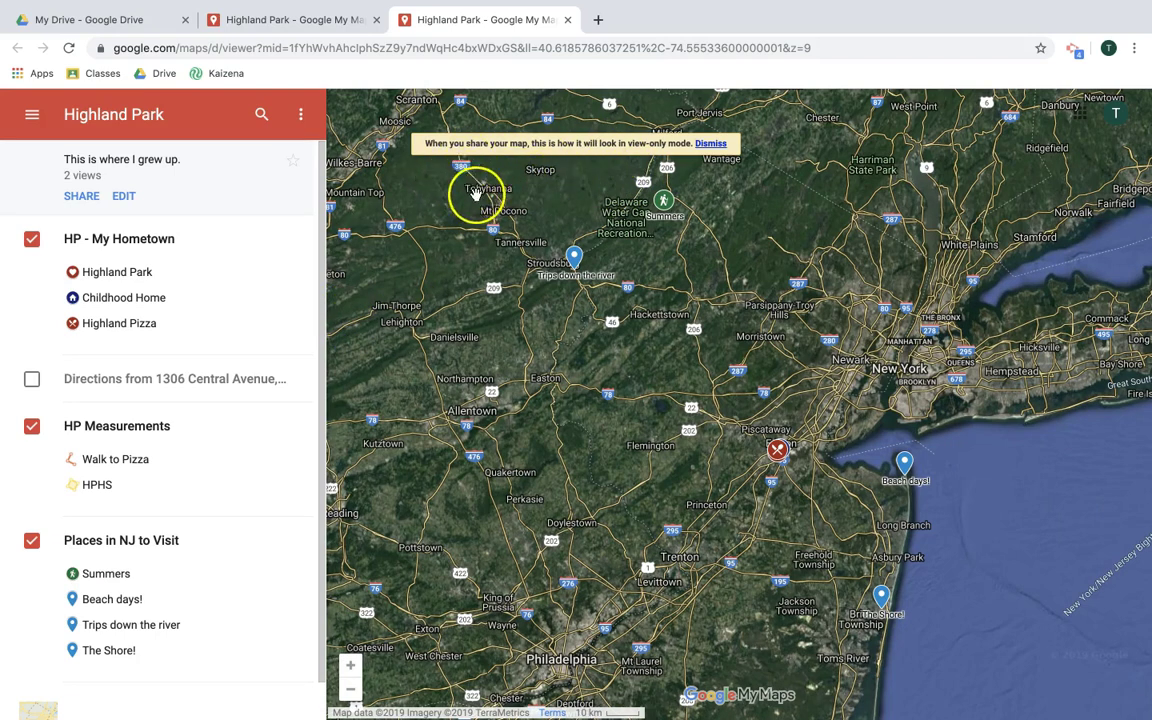
pyautogui.click(710, 143)
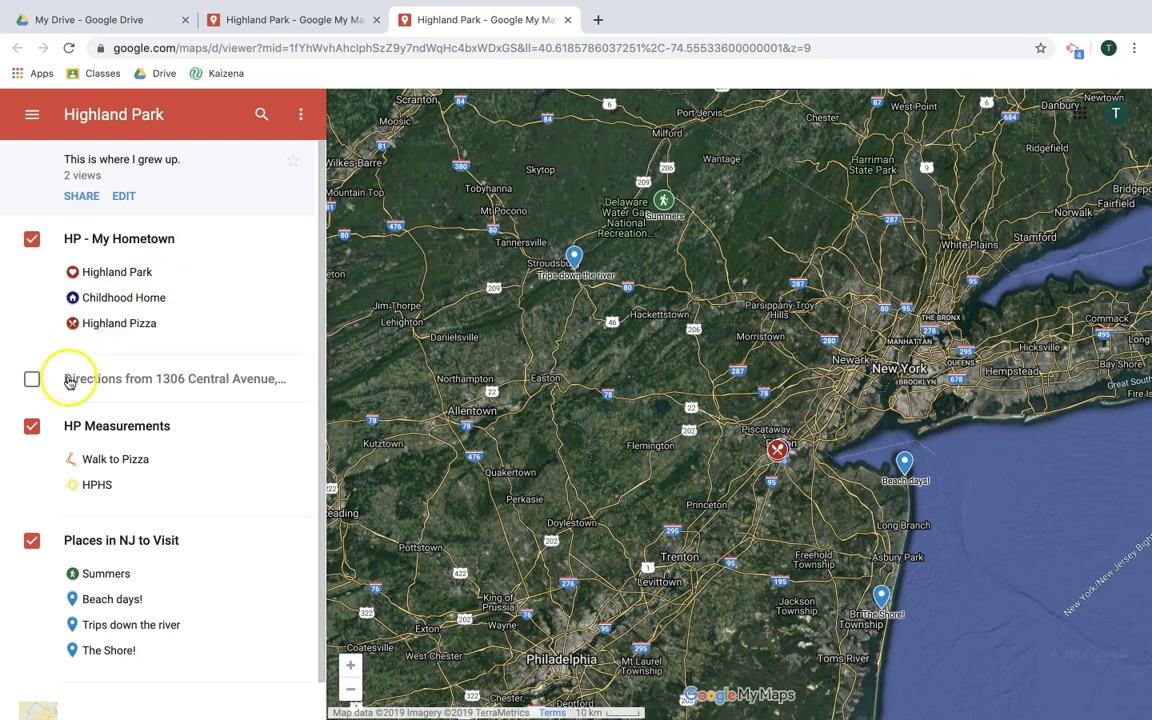
pyautogui.click(108, 464)
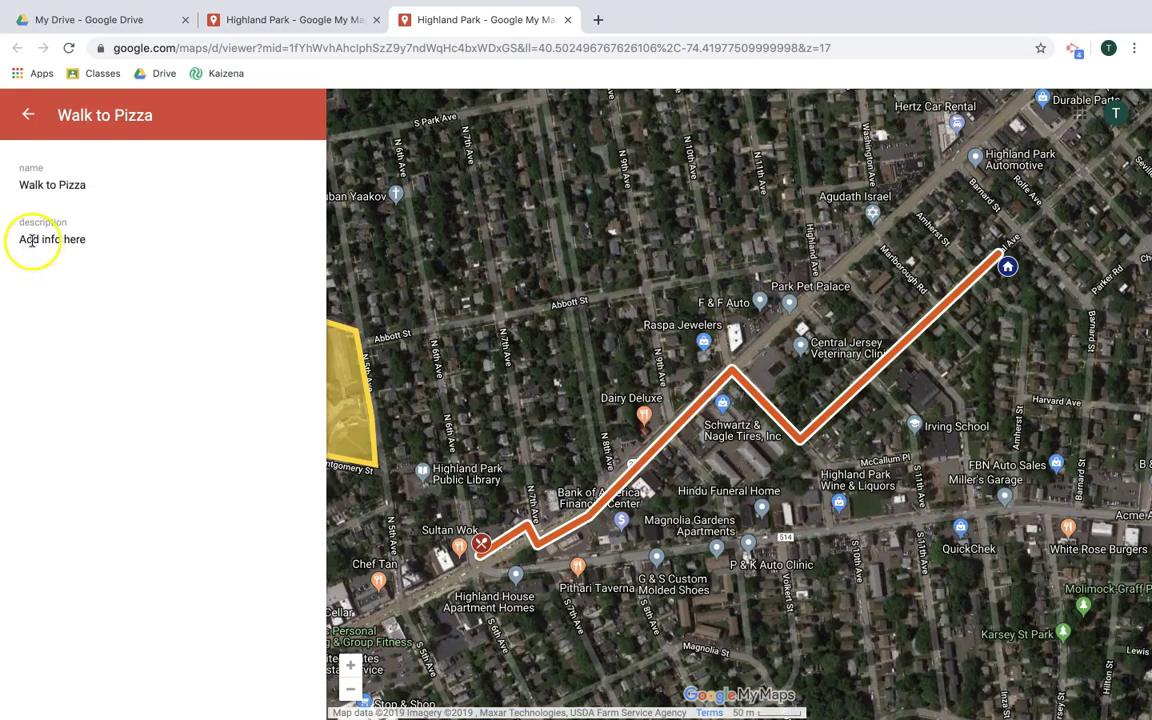
pyautogui.click(28, 115)
# View the Highland Park and Beach days! place details, returning to the layer list each time
pyautogui.click(108, 271)
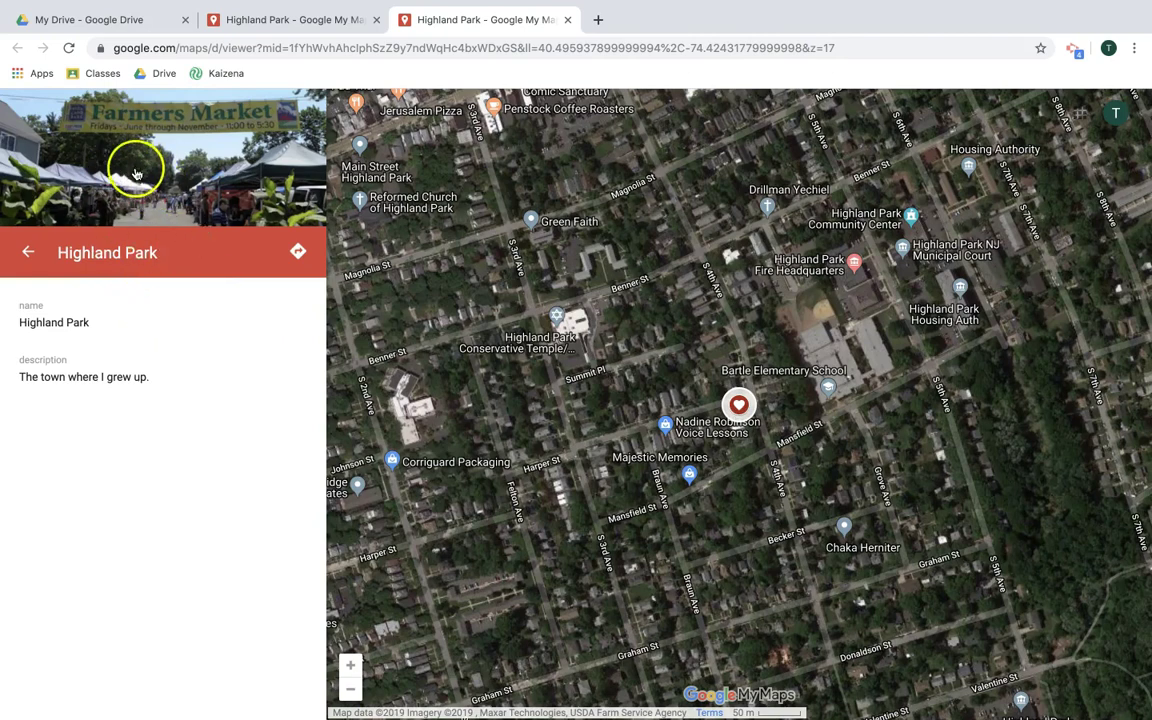
pyautogui.click(29, 255)
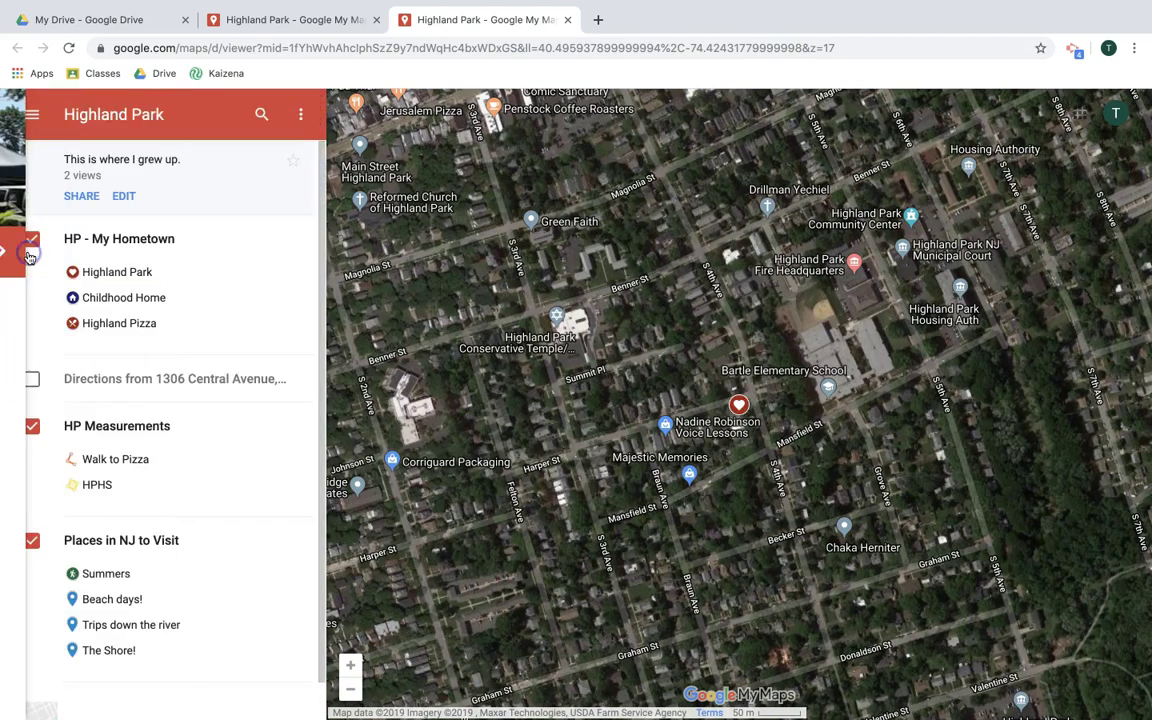
pyautogui.click(88, 597)
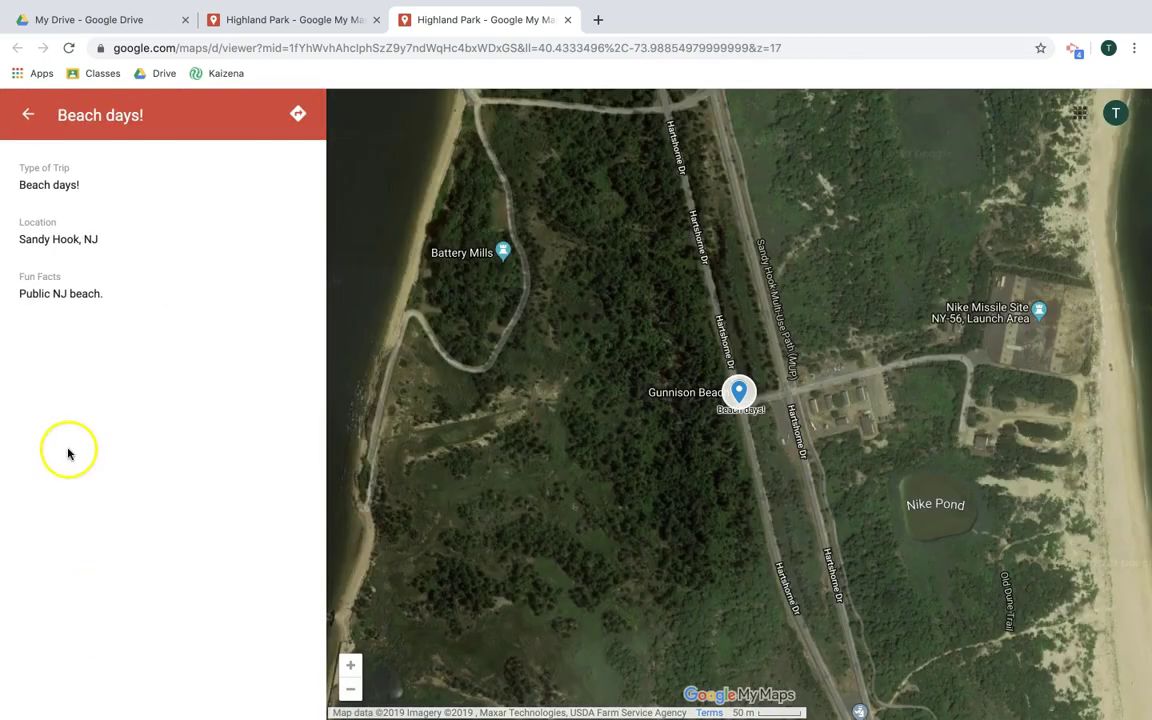
pyautogui.click(28, 114)
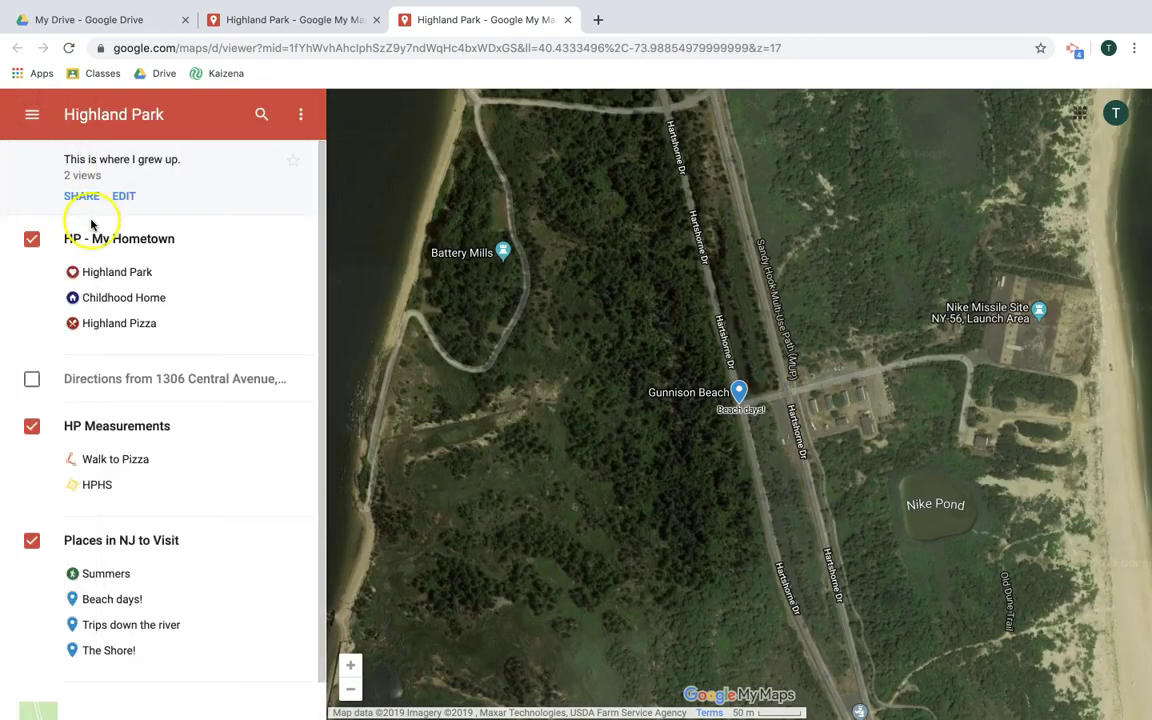